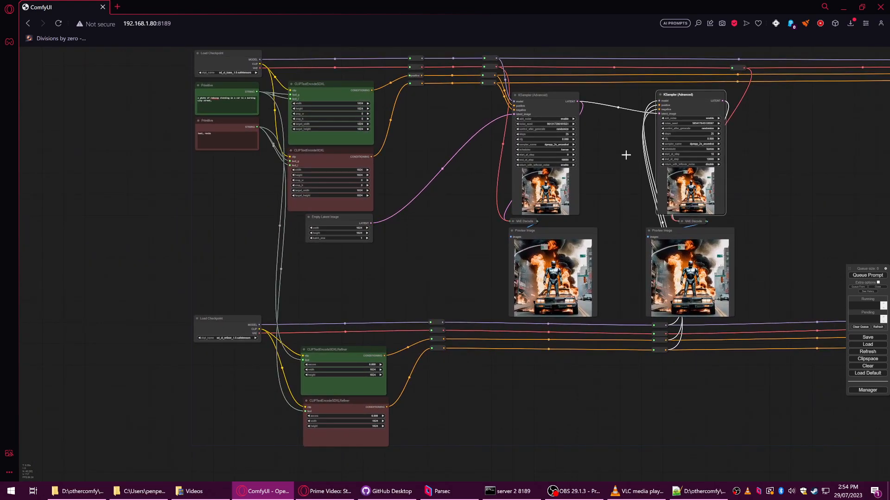
Step: Move both Primitive prompt nodes and both Load Checkpoint nodes farther away from the text encoder nodes to free up space
{"action": "left_click_drag", "start_coordinate": [490, 267], "coordinate": [353, 280]}
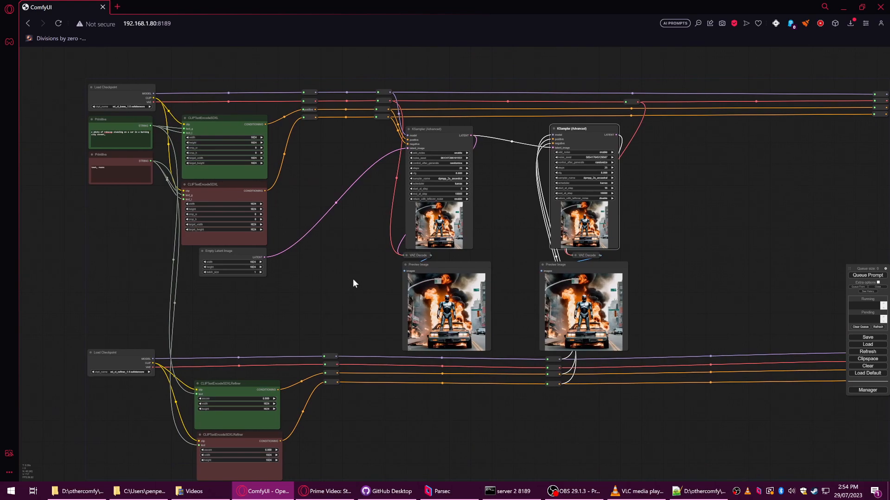
{"action": "left_click_drag", "start_coordinate": [576, 405], "coordinate": [508, 351]}
{"action": "left_click_drag", "start_coordinate": [347, 324], "coordinate": [497, 336]}
{"action": "left_click_drag", "start_coordinate": [491, 264], "coordinate": [555, 299]}
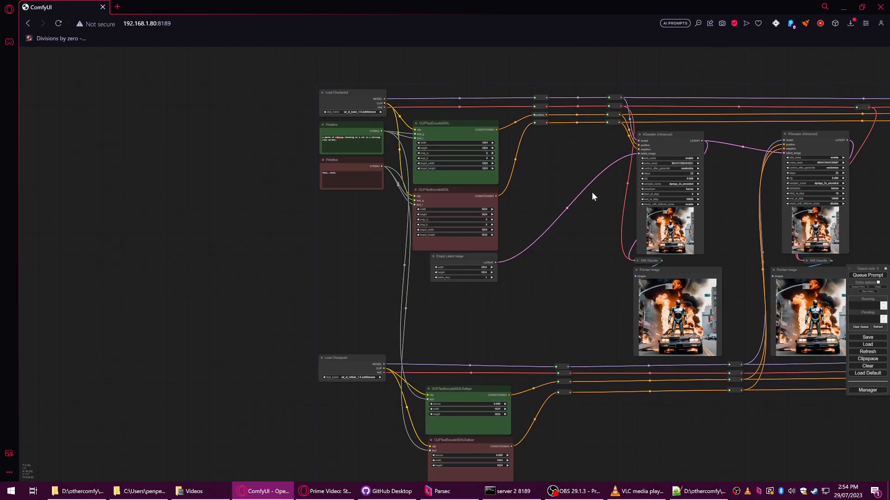
{"action": "left_click_drag", "start_coordinate": [363, 160], "coordinate": [292, 184]}
{"action": "left_click_drag", "start_coordinate": [363, 124], "coordinate": [289, 152]}
{"action": "left_click_drag", "start_coordinate": [355, 93], "coordinate": [280, 87]}
{"action": "left_click_drag", "start_coordinate": [359, 359], "coordinate": [291, 362]}
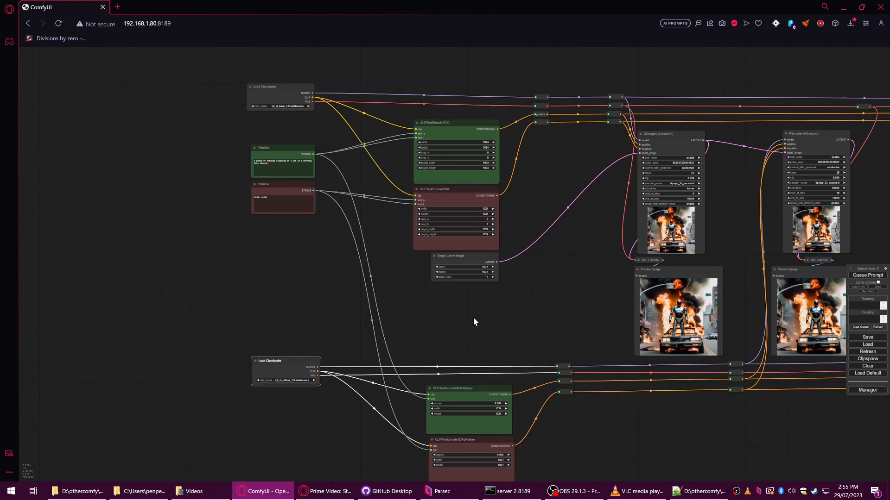
Step: Convert width, height, target_width and target_height to inputs on the green base CLIPTextEncodeSDXL node
{"action": "scroll", "coordinate": [487, 282], "scroll_direction": "up", "scroll_amount": 5}
{"action": "left_click_drag", "start_coordinate": [535, 265], "coordinate": [412, 323]}
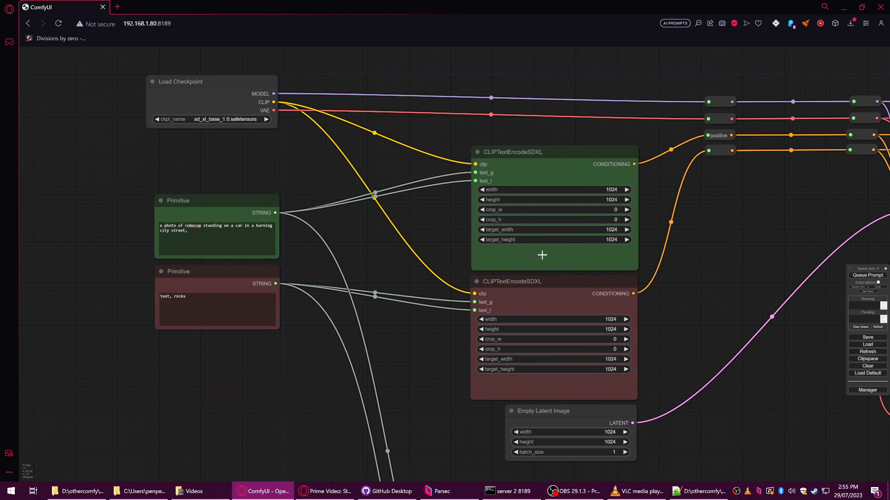
{"action": "right_click", "coordinate": [483, 253]}
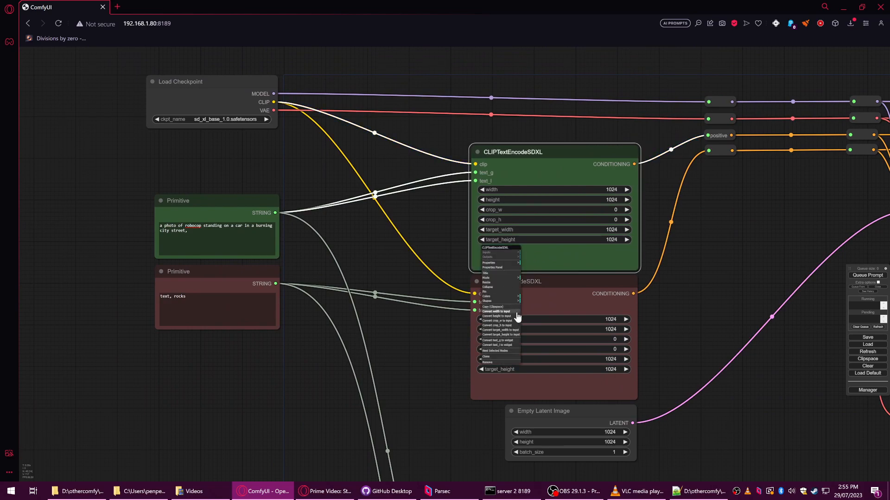
{"action": "left_click", "coordinate": [517, 313]}
{"action": "right_click", "coordinate": [494, 254]}
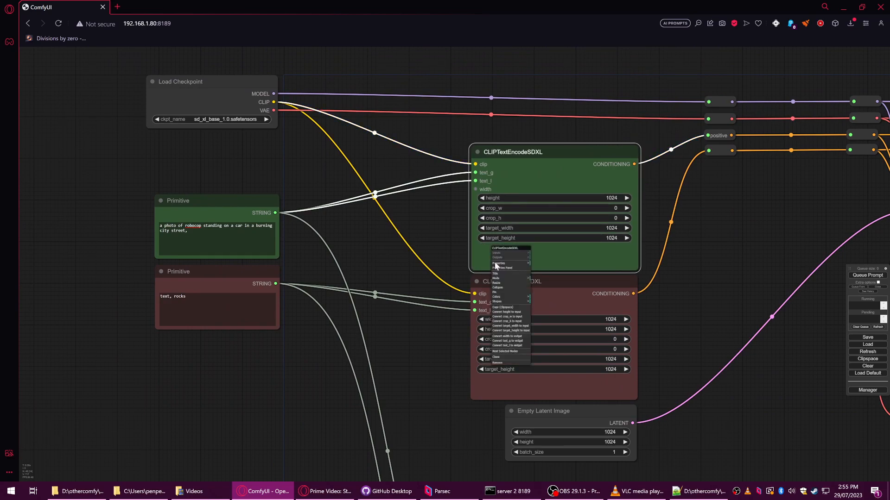
{"action": "left_click", "coordinate": [525, 312]}
{"action": "right_click", "coordinate": [505, 261]}
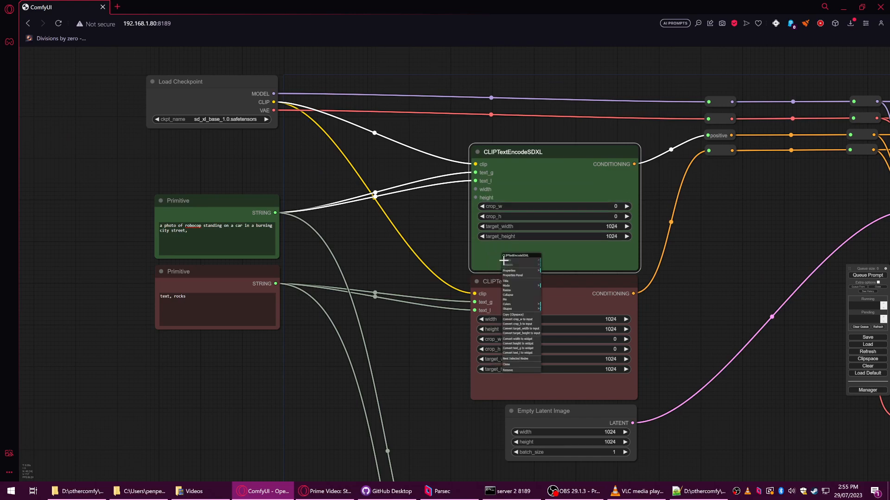
{"action": "left_click", "coordinate": [537, 328]}
{"action": "right_click", "coordinate": [507, 253]}
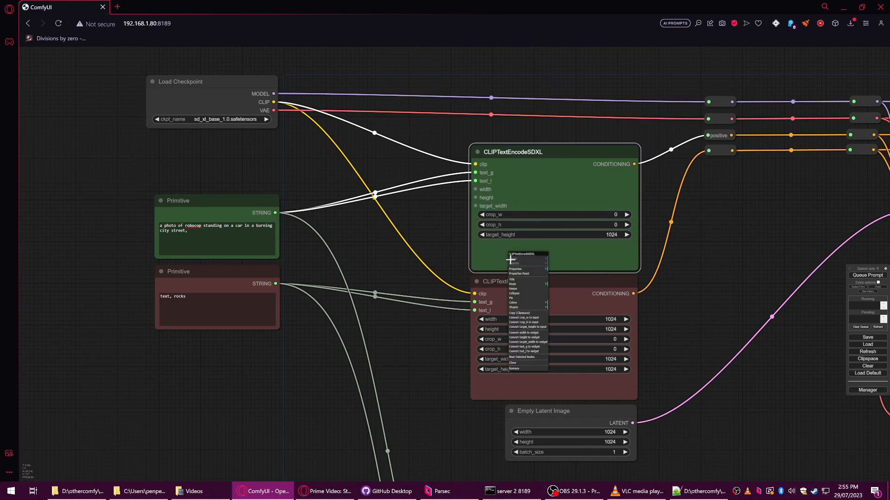
{"action": "left_click", "coordinate": [536, 329]}
{"action": "right_click", "coordinate": [494, 252]}
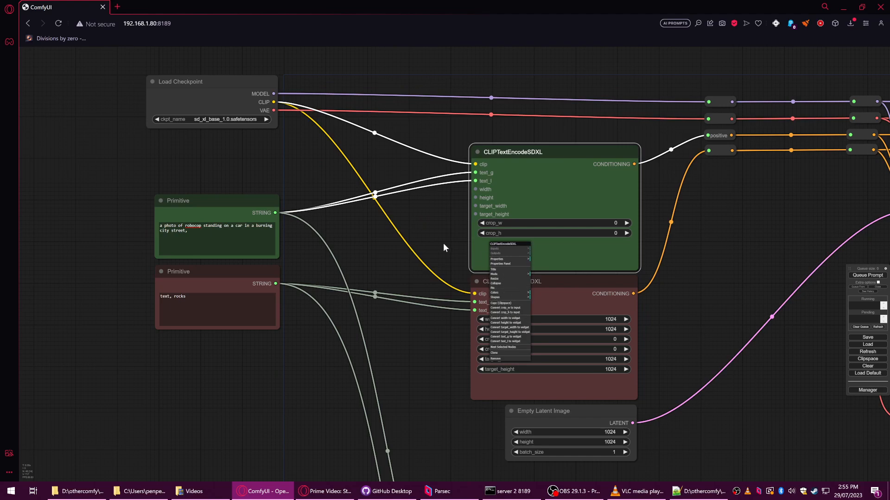
{"action": "left_click", "coordinate": [456, 246]}
Step: Convert target_height and target_width to inputs on the red base CLIPTextEncodeSDXL node
{"action": "left_click_drag", "start_coordinate": [436, 231], "coordinate": [433, 195]}
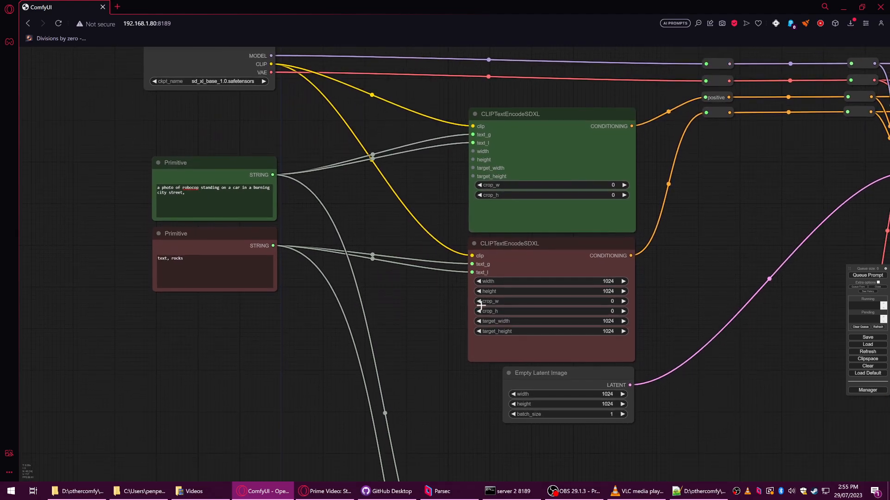
{"action": "right_click", "coordinate": [485, 346]}
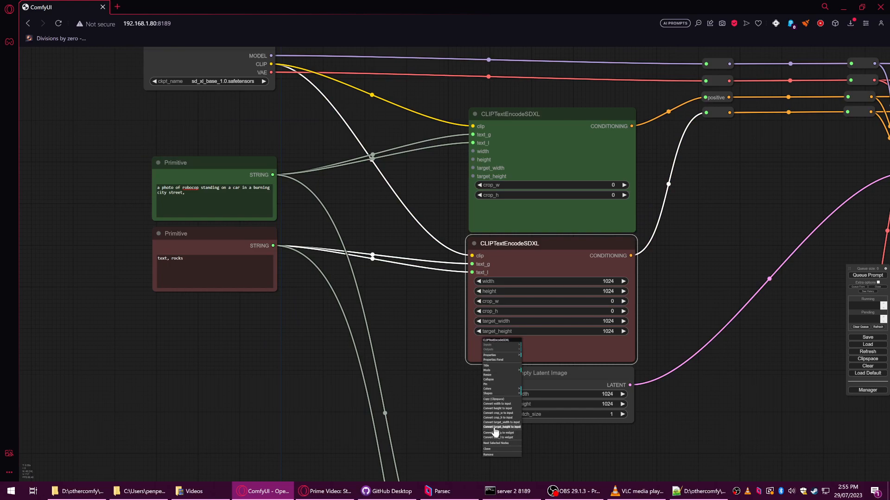
{"action": "left_click", "coordinate": [507, 428]}
{"action": "right_click", "coordinate": [489, 354]}
{"action": "left_click", "coordinate": [507, 431]}
{"action": "right_click", "coordinate": [491, 353]}
{"action": "left_click", "coordinate": [508, 427]}
{"action": "right_click", "coordinate": [489, 347]}
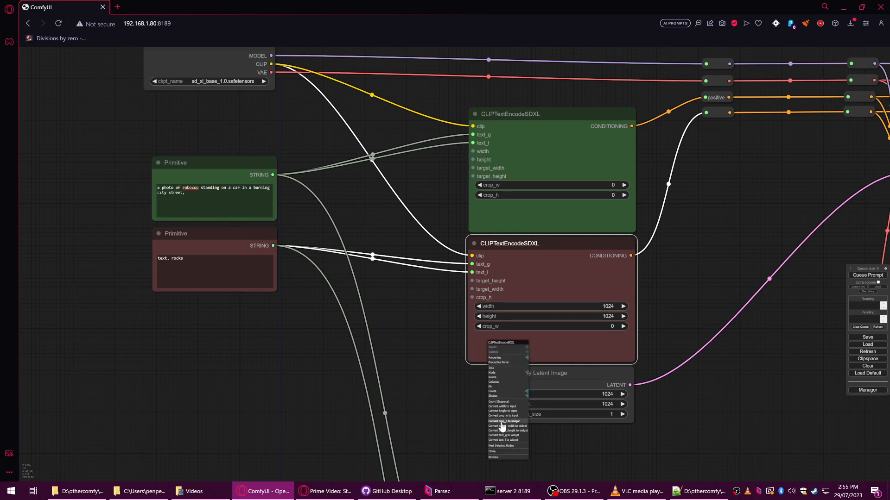
{"action": "left_click", "coordinate": [502, 421]}
Step: Convert height and width to inputs on the red base CLIPTextEncodeSDXL node
{"action": "right_click", "coordinate": [498, 347]}
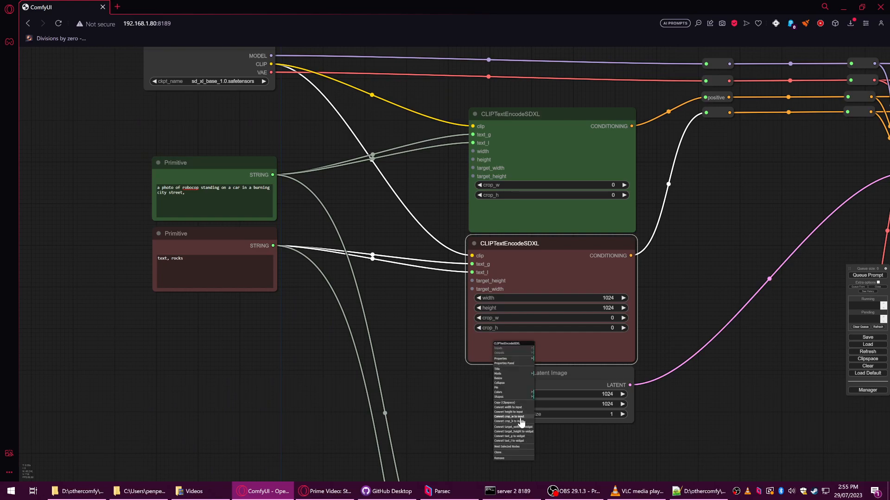
{"action": "left_click", "coordinate": [519, 412]}
{"action": "right_click", "coordinate": [484, 347]}
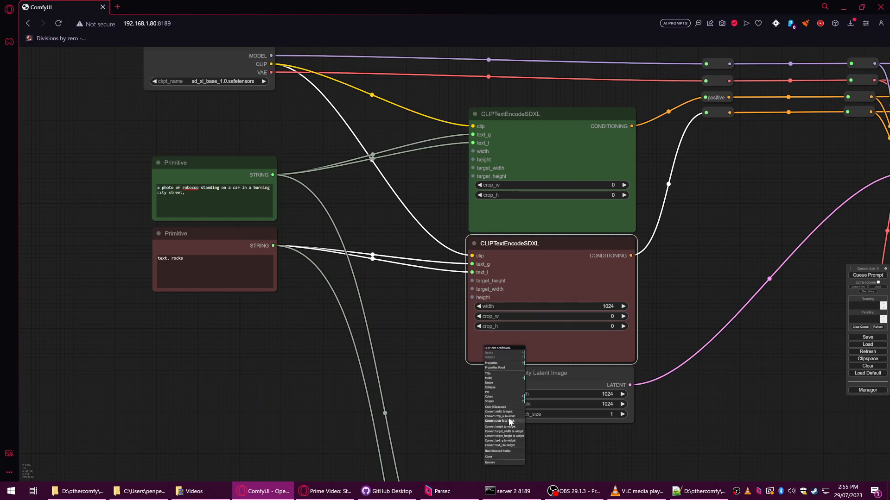
{"action": "left_click", "coordinate": [509, 411]}
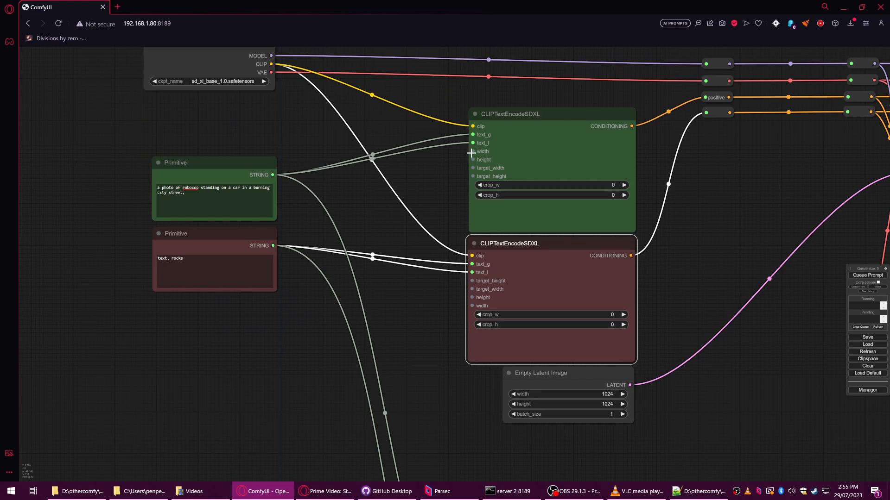
Step: Add two Integer nodes above the base Load Checkpoint, feeding the upper into both SDXL encoders' width and the lower into both height inputs
{"action": "left_click_drag", "start_coordinate": [444, 163], "coordinate": [429, 114]}
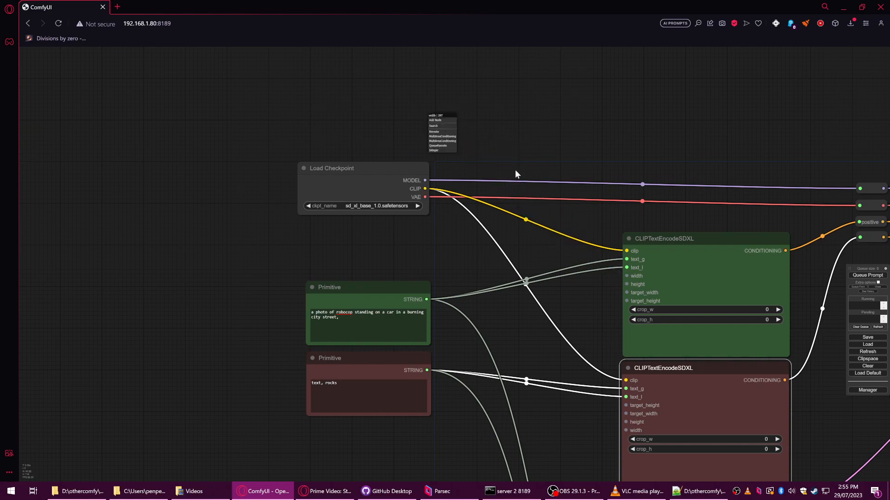
{"action": "left_click", "coordinate": [452, 150]}
{"action": "left_click_drag", "start_coordinate": [483, 119], "coordinate": [372, 134]}
{"action": "left_click_drag", "start_coordinate": [425, 124], "coordinate": [625, 431]}
{"action": "left_click_drag", "start_coordinate": [422, 124], "coordinate": [625, 422]}
{"action": "left_click_drag", "start_coordinate": [423, 124], "coordinate": [626, 275]}
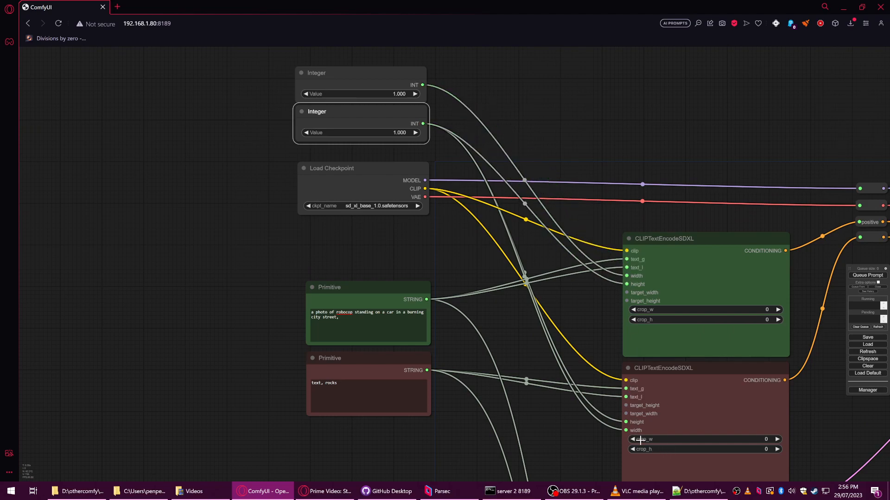
{"action": "mouse_move", "coordinate": [626, 430]}
{"action": "left_mouse_down"}
{"action": "mouse_move", "coordinate": [510, 257]}
{"action": "mouse_move", "coordinate": [487, 248]}
{"action": "mouse_move", "coordinate": [421, 85]}
{"action": "mouse_move", "coordinate": [557, 295]}
{"action": "mouse_move", "coordinate": [626, 430]}
{"action": "left_mouse_up"}
{"action": "mouse_move", "coordinate": [388, 72]}
{"action": "left_mouse_down"}
{"action": "mouse_move", "coordinate": [411, 74]}
{"action": "mouse_move", "coordinate": [385, 77]}
{"action": "left_mouse_up"}
{"action": "left_click_drag", "start_coordinate": [388, 114], "coordinate": [386, 117]}
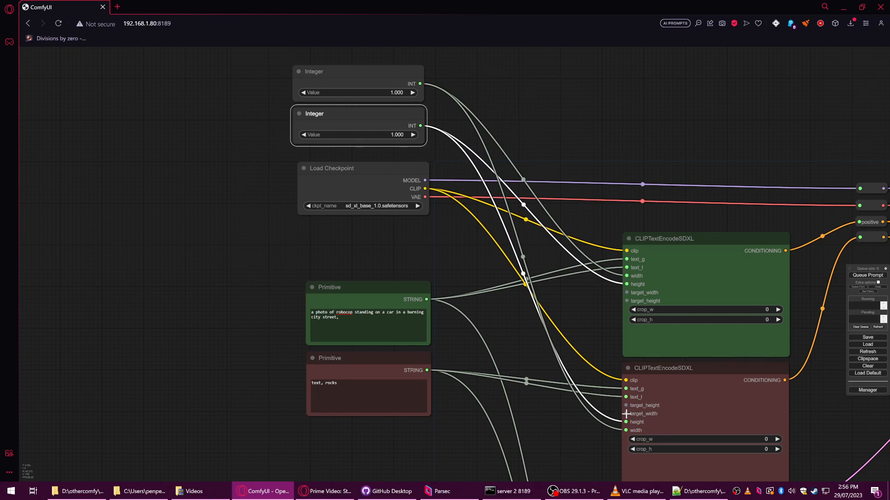
Step: Connect the upper Integer node to both SDXL encoders' target_width inputs and the lower Integer node to both target_height inputs
{"action": "left_click_drag", "start_coordinate": [626, 414], "coordinate": [420, 126]}
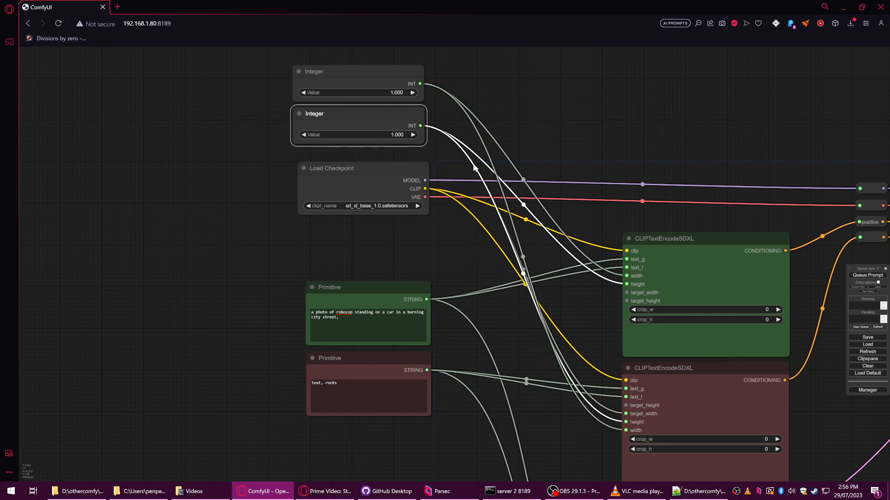
{"action": "left_click_drag", "start_coordinate": [626, 294], "coordinate": [412, 84]}
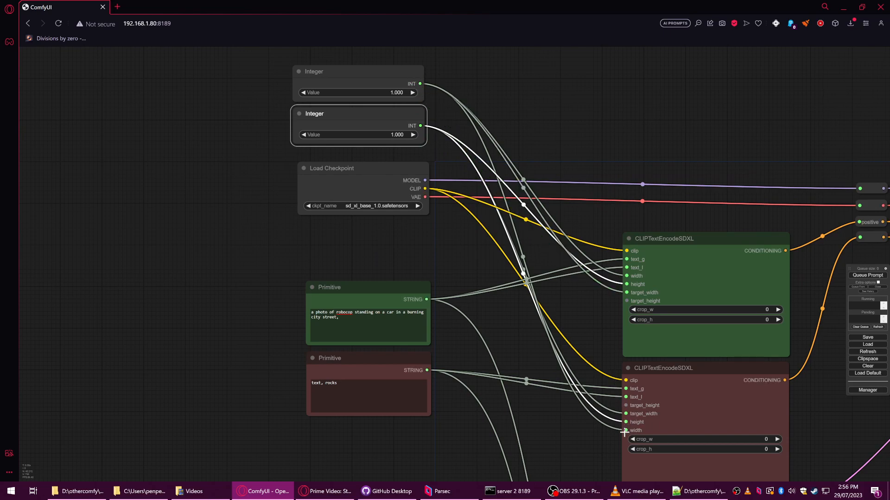
{"action": "left_click_drag", "start_coordinate": [625, 414], "coordinate": [496, 94]}
{"action": "left_click", "coordinate": [631, 124]}
{"action": "left_click_drag", "start_coordinate": [626, 414], "coordinate": [420, 85]}
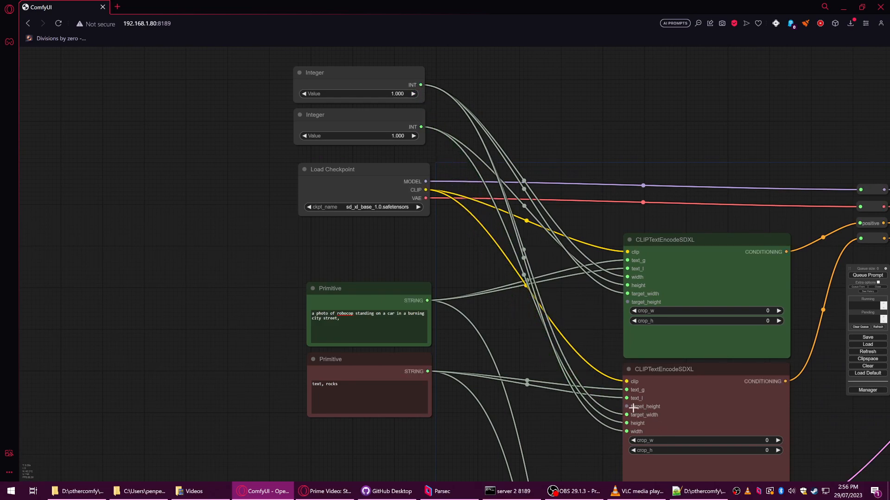
{"action": "left_click_drag", "start_coordinate": [626, 406], "coordinate": [421, 126]}
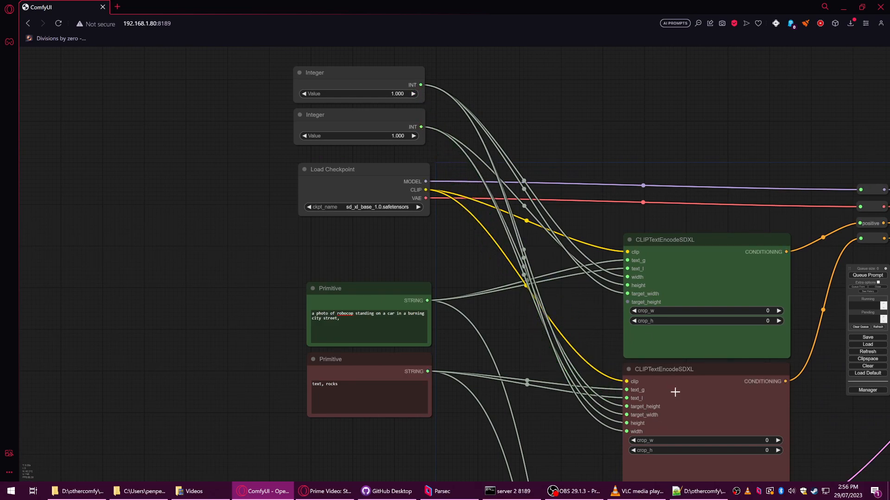
{"action": "left_click_drag", "start_coordinate": [626, 302], "coordinate": [411, 155]}
{"action": "left_click_drag", "start_coordinate": [464, 142], "coordinate": [405, 110]}
{"action": "mouse_move", "coordinate": [394, 74]}
{"action": "left_mouse_down"}
{"action": "mouse_move", "coordinate": [391, 84]}
{"action": "mouse_move", "coordinate": [393, 71]}
{"action": "left_mouse_up"}
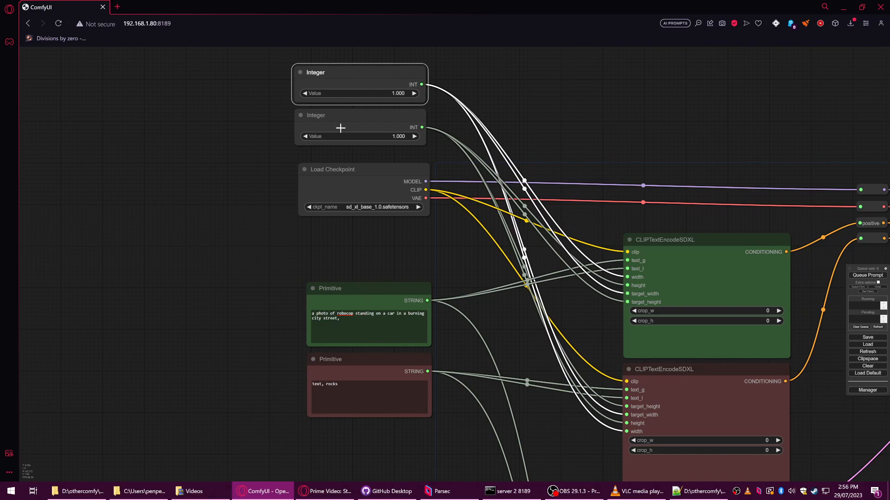
Step: Set the value of both Integer nodes to 1024
{"action": "left_click", "coordinate": [387, 94]}
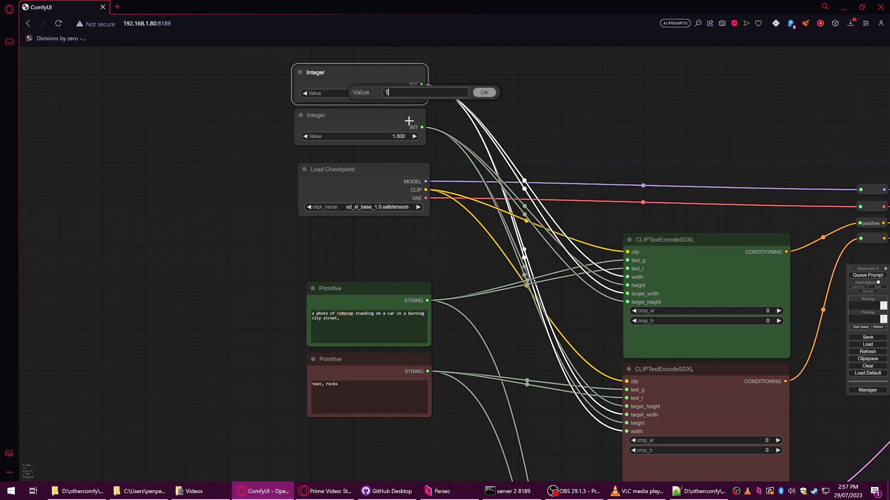
{"action": "type", "text": "024"}
{"action": "key", "text": "Return"}
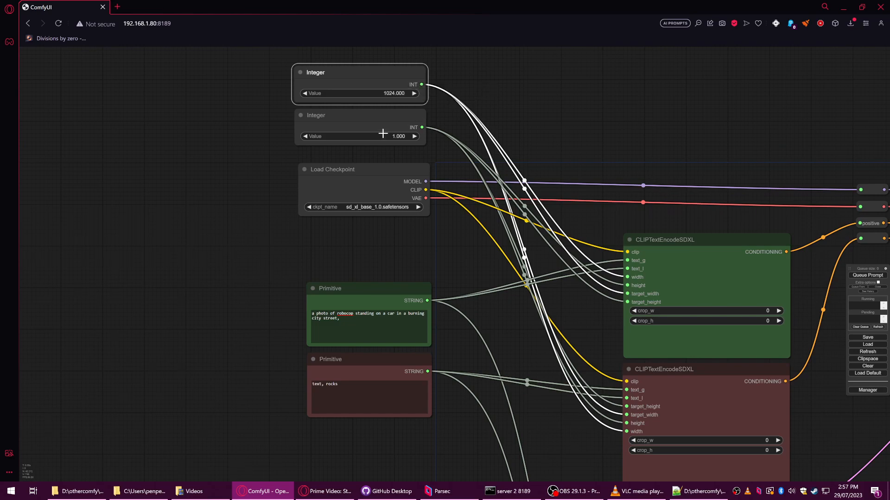
{"action": "left_click", "coordinate": [411, 135]}
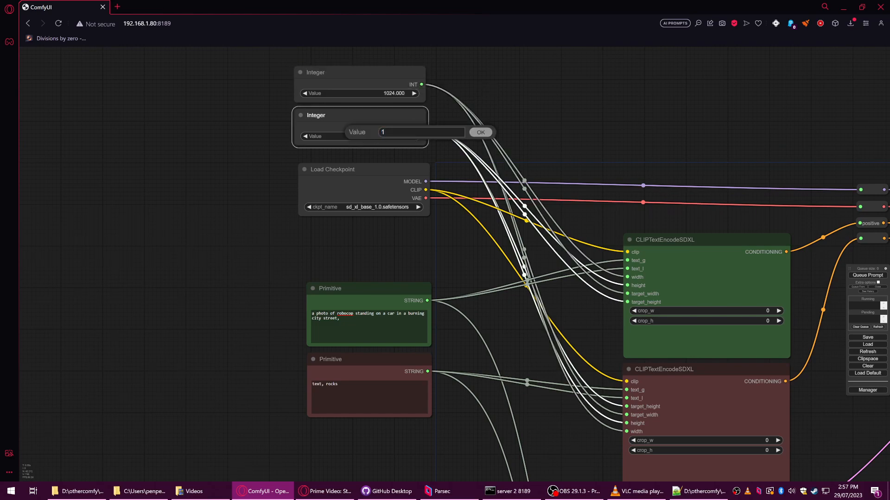
{"action": "key", "text": "Return"}
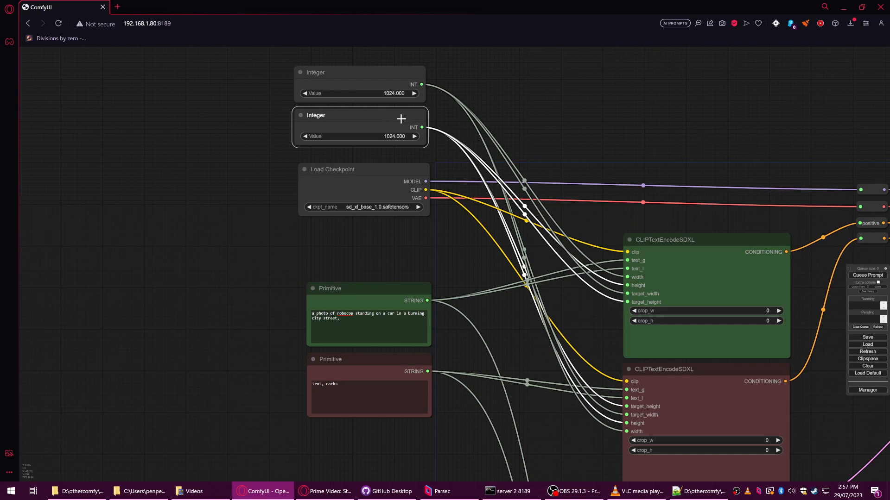
{"action": "left_click_drag", "start_coordinate": [675, 301], "coordinate": [561, 173]}
{"action": "mouse_move", "coordinate": [611, 378]}
{"action": "left_mouse_down"}
{"action": "mouse_move", "coordinate": [592, 390]}
{"action": "mouse_move", "coordinate": [612, 379]}
{"action": "left_mouse_up"}
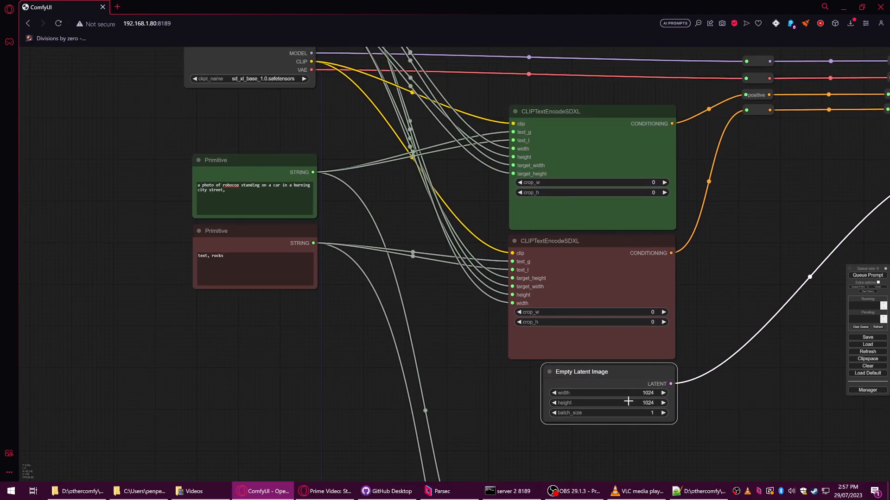
{"action": "left_click_drag", "start_coordinate": [440, 159], "coordinate": [545, 319]}
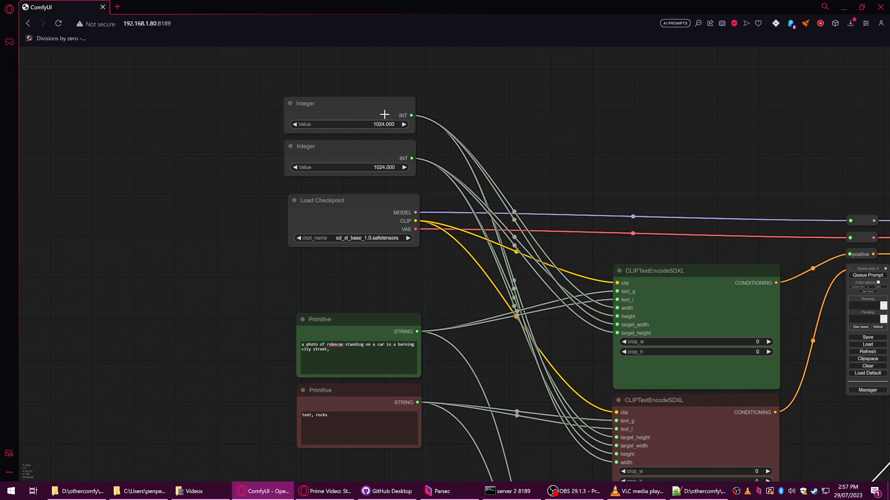
{"action": "mouse_move", "coordinate": [366, 111]}
{"action": "left_mouse_down"}
{"action": "mouse_move", "coordinate": [374, 110]}
{"action": "mouse_move", "coordinate": [359, 109]}
{"action": "left_mouse_up"}
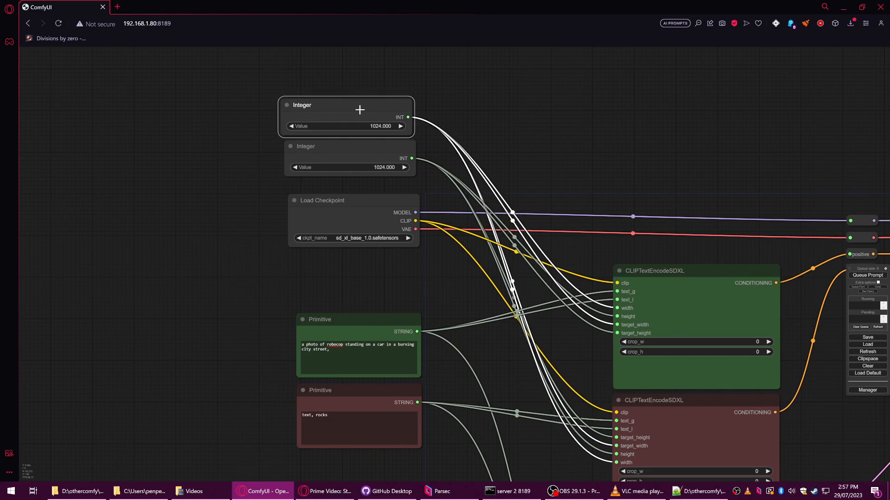
{"action": "scroll", "coordinate": [437, 156], "scroll_direction": "down", "scroll_amount": 3}
{"action": "left_click_drag", "start_coordinate": [554, 160], "coordinate": [553, 150]}
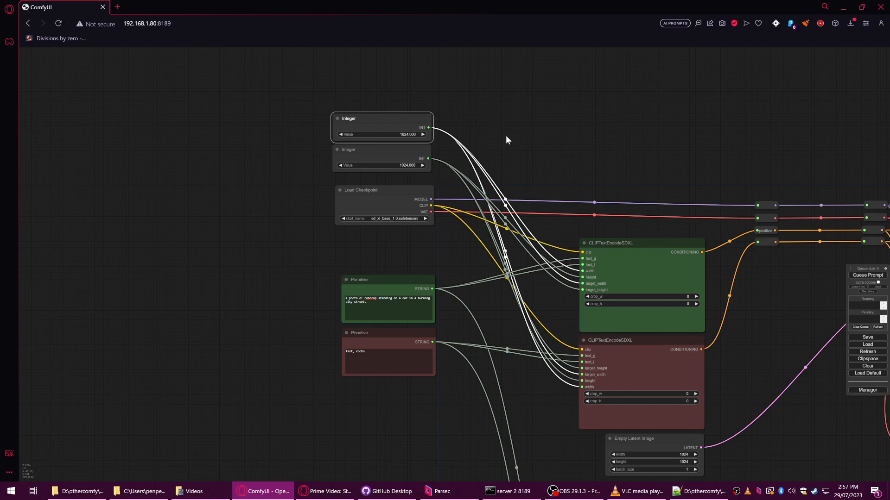
Step: Examine the Derfuu nodes available for adding to the graph, including the Variables, Functions and Converters groups
{"action": "right_click", "coordinate": [461, 116]}
{"action": "left_click", "coordinate": [469, 119]}
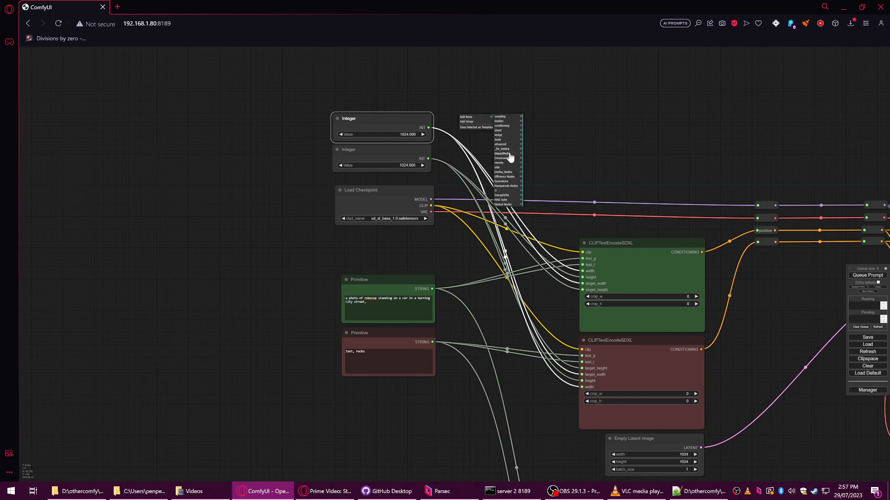
{"action": "scroll", "coordinate": [501, 153], "scroll_direction": "down", "scroll_amount": 4}
{"action": "scroll", "coordinate": [500, 157], "scroll_direction": "up", "scroll_amount": 5}
{"action": "scroll", "coordinate": [501, 170], "scroll_direction": "up", "scroll_amount": 4}
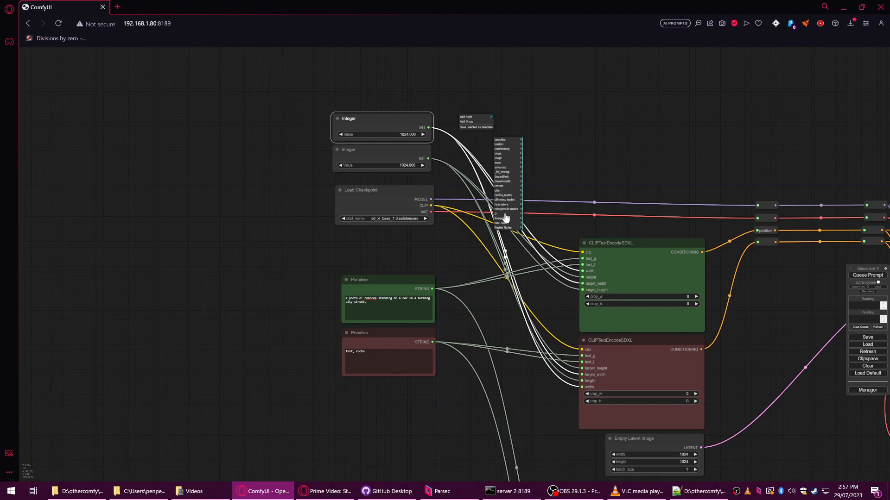
{"action": "left_click", "coordinate": [505, 181]}
{"action": "scroll", "coordinate": [505, 187], "scroll_direction": "down", "scroll_amount": 5}
{"action": "left_click", "coordinate": [510, 173]}
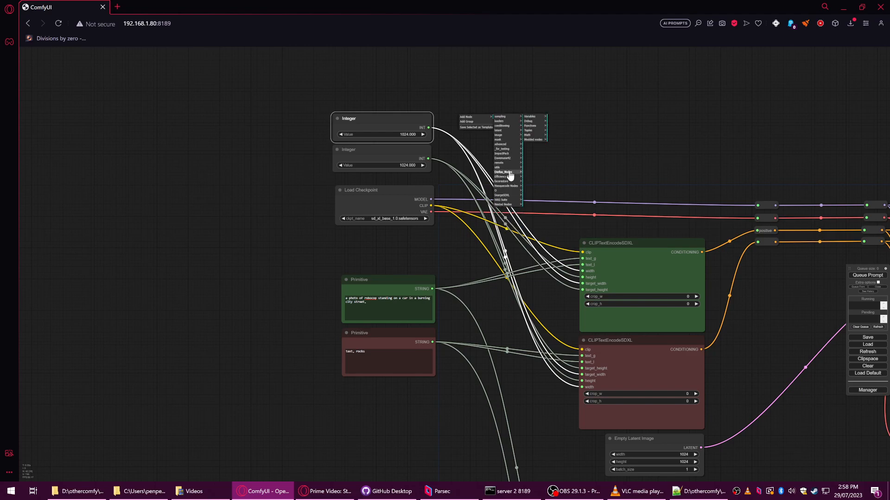
{"action": "left_click", "coordinate": [535, 119]}
{"action": "left_click", "coordinate": [536, 127]}
{"action": "left_click", "coordinate": [554, 118]}
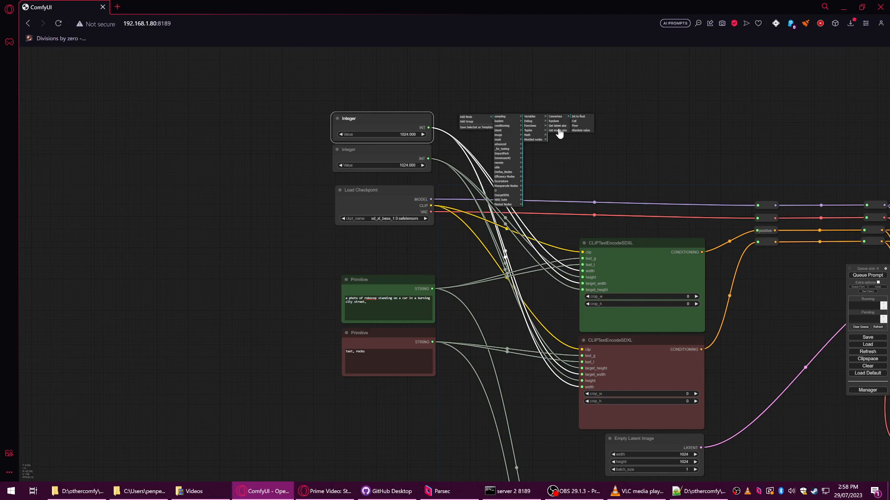
{"action": "left_click", "coordinate": [528, 135]}
Step: Examine the WAS Suite nodes available for adding, covering Loaders, Latent, 3D and the Image groups such as Process, Analyze and Bound
{"action": "left_click", "coordinate": [501, 200]}
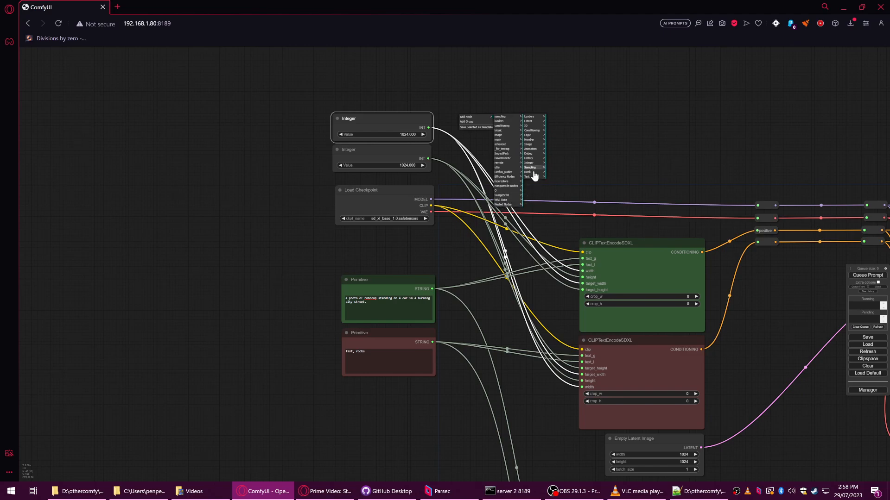
{"action": "left_click", "coordinate": [535, 119]}
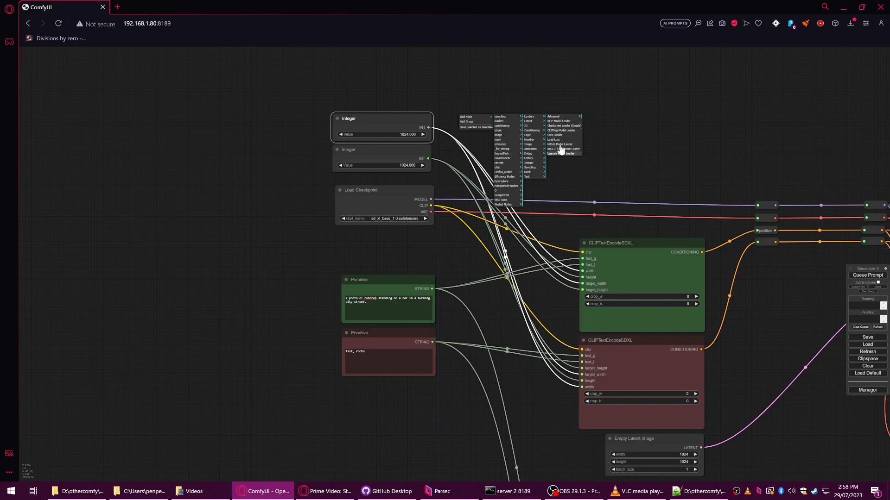
{"action": "left_click", "coordinate": [535, 122]}
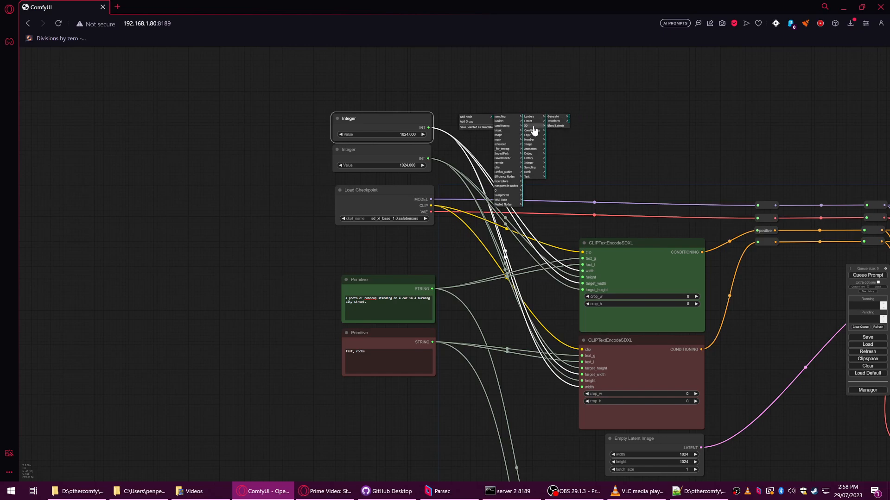
{"action": "left_click", "coordinate": [533, 125]}
{"action": "left_click", "coordinate": [528, 145]}
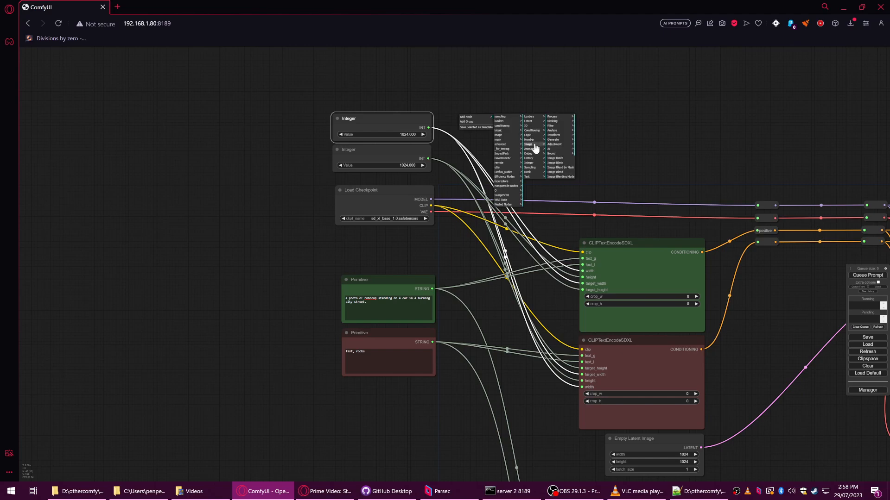
{"action": "left_click", "coordinate": [558, 118]}
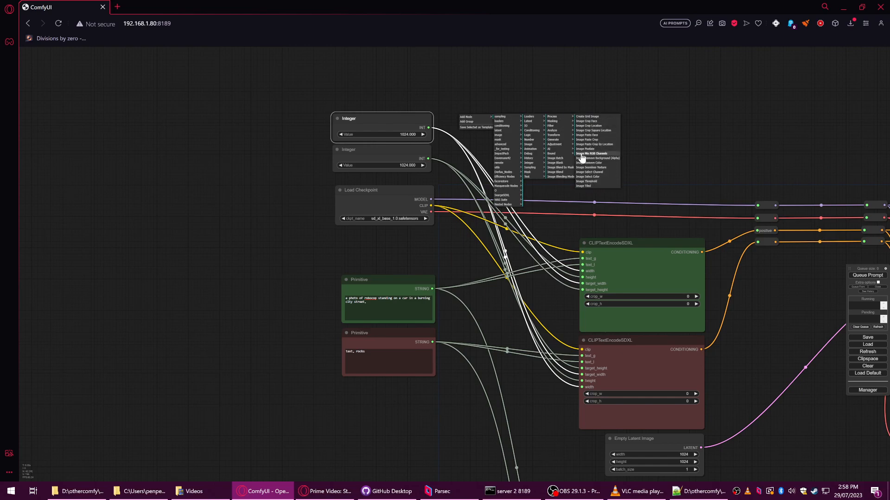
{"action": "left_click", "coordinate": [553, 131]}
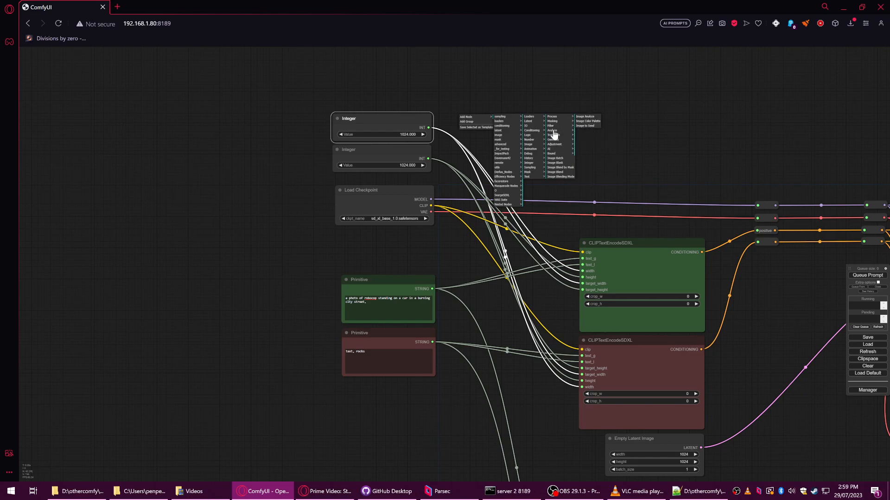
{"action": "left_click", "coordinate": [556, 145]}
{"action": "left_click", "coordinate": [554, 153]}
{"action": "left_click", "coordinate": [558, 154]}
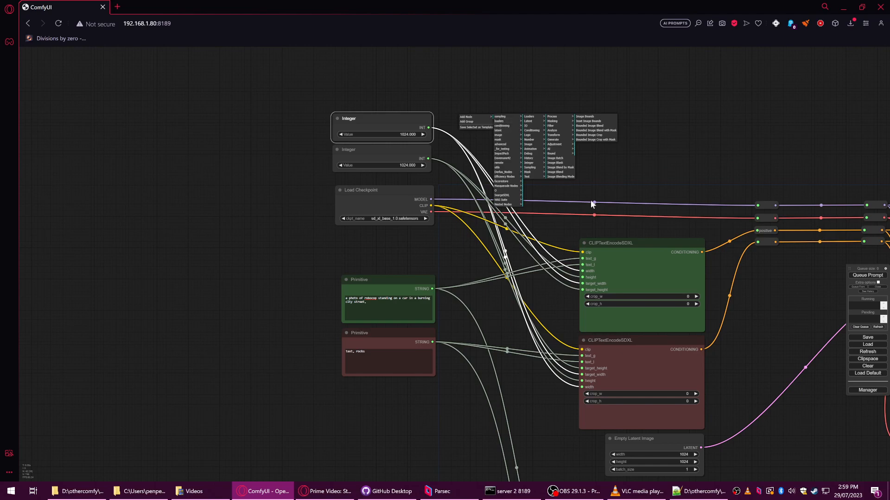
{"action": "left_click", "coordinate": [725, 146]}
{"action": "left_click", "coordinate": [864, 391]}
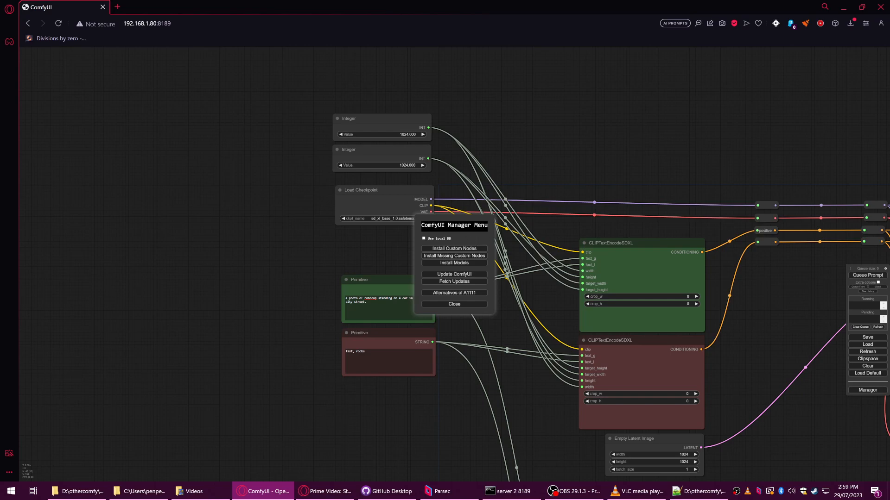
{"action": "left_click", "coordinate": [454, 306]}
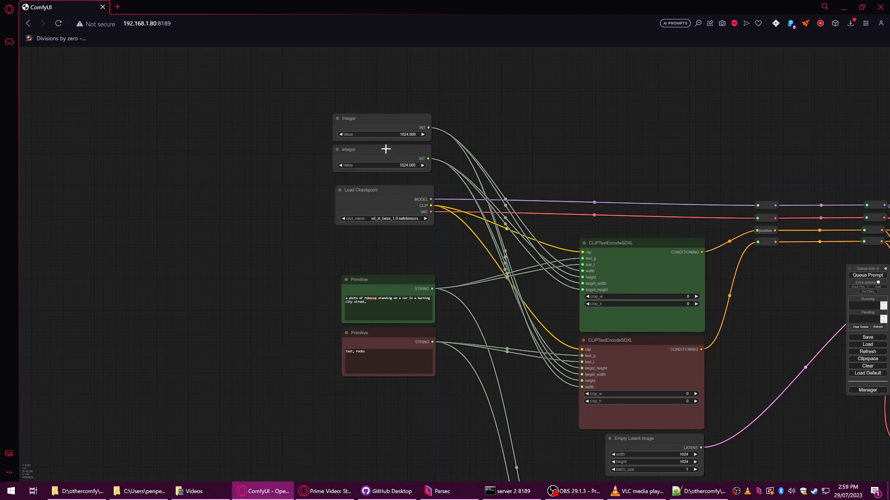
Step: Move the lower Integer node down to just above the base Load Checkpoint and set its value to 2048
{"action": "scroll", "coordinate": [436, 188], "scroll_direction": "up", "scroll_amount": 5}
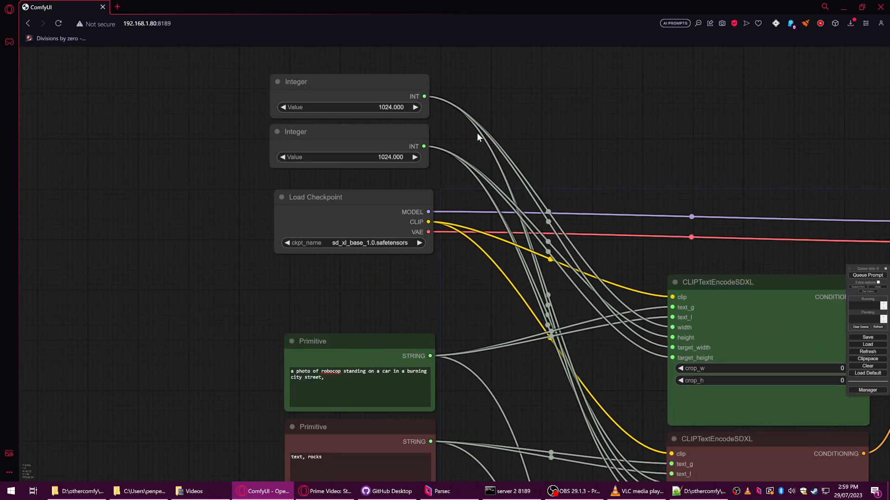
{"action": "left_click_drag", "start_coordinate": [477, 132], "coordinate": [410, 112]}
{"action": "left_click_drag", "start_coordinate": [316, 117], "coordinate": [315, 127]}
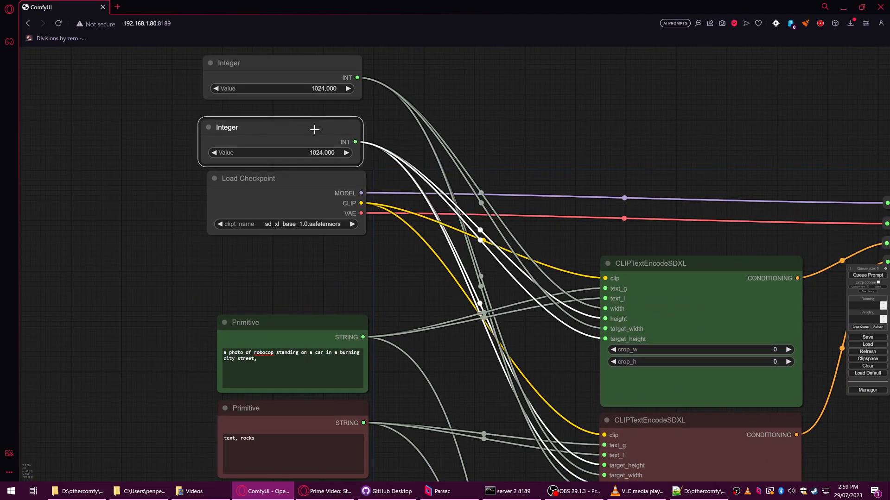
{"action": "left_click", "coordinate": [339, 153]}
{"action": "left_click_drag", "start_coordinate": [349, 151], "coordinate": [313, 154]}
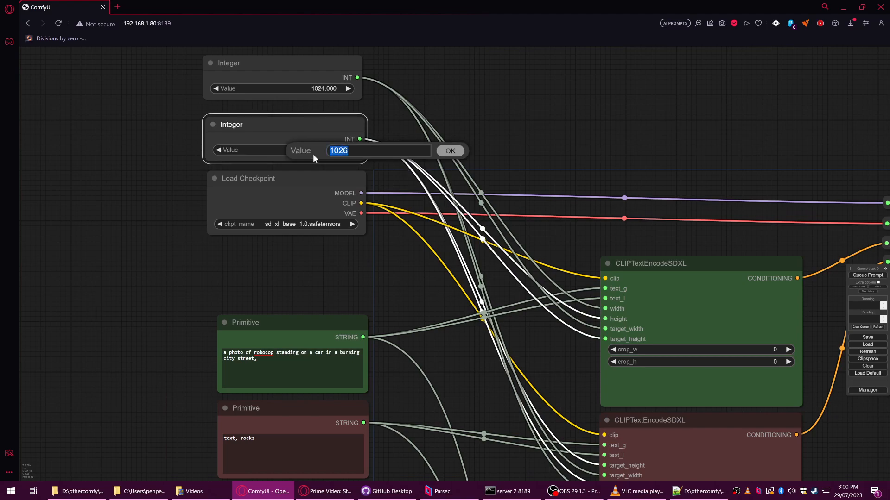
{"action": "type", "text": "2048"}
{"action": "left_click", "coordinate": [450, 150]}
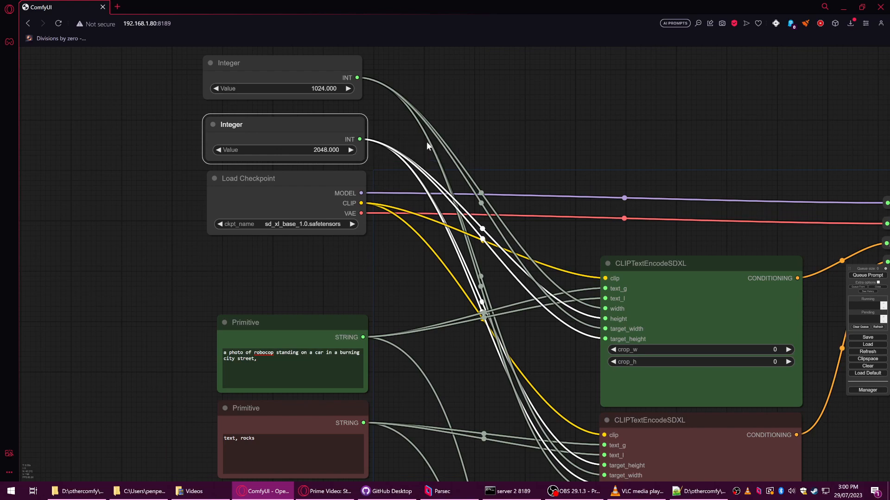
Step: Set the upper Integer node's value to 2048
{"action": "left_click", "coordinate": [318, 88]}
{"action": "left_click_drag", "start_coordinate": [332, 87], "coordinate": [280, 93]}
{"action": "type", "text": "2048"}
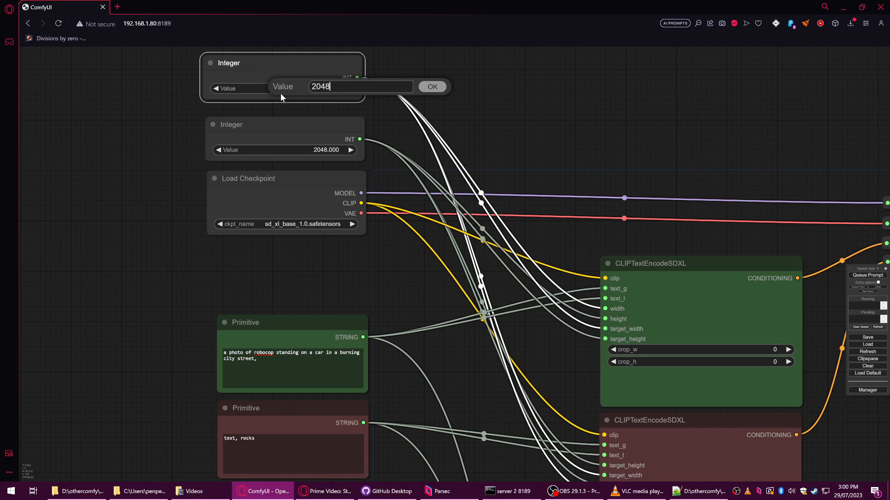
{"action": "key", "text": "Return"}
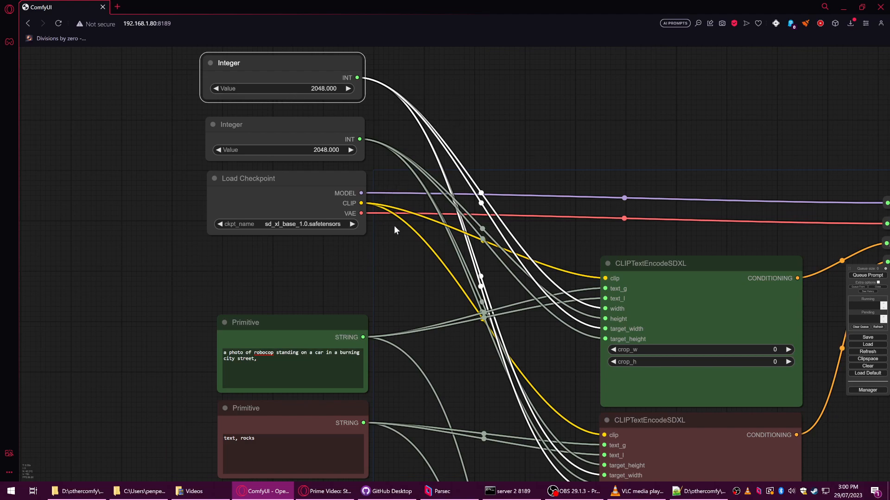
Step: Review the Empty Latent Image node's dimensions and the Integer nodes feeding the two base SDXL text encoders
{"action": "left_click_drag", "start_coordinate": [390, 284], "coordinate": [380, 206]}
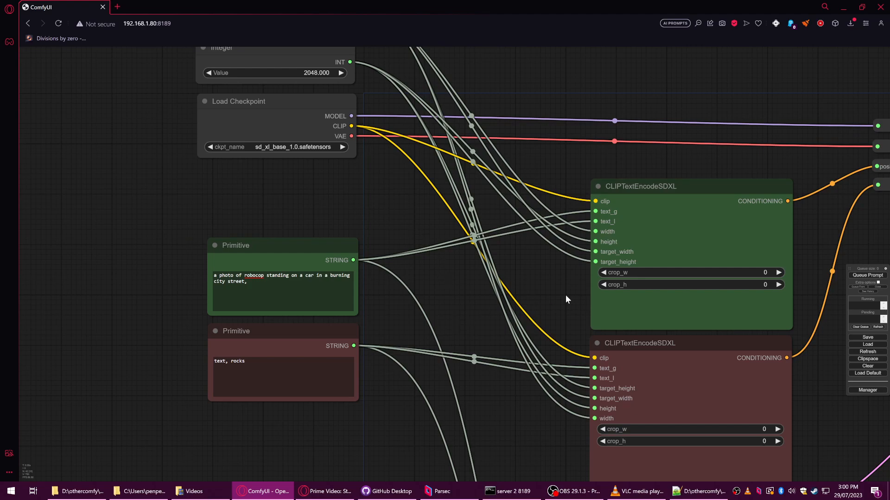
{"action": "scroll", "coordinate": [565, 295], "scroll_direction": "down", "scroll_amount": 2}
{"action": "left_click_drag", "start_coordinate": [532, 255], "coordinate": [412, 130]}
{"action": "scroll", "coordinate": [713, 293], "scroll_direction": "down", "scroll_amount": 4}
{"action": "left_click_drag", "start_coordinate": [747, 327], "coordinate": [555, 257]}
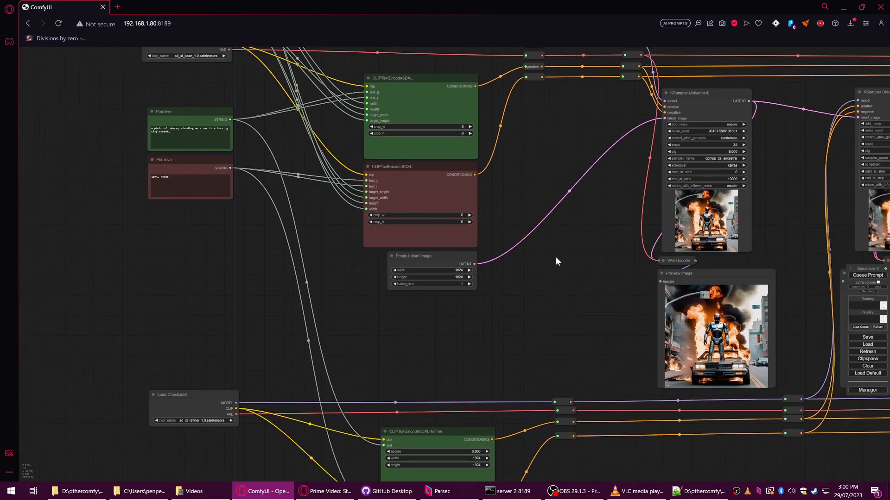
{"action": "left_click", "coordinate": [419, 257]}
{"action": "left_click_drag", "start_coordinate": [418, 257], "coordinate": [415, 258]}
{"action": "left_click_drag", "start_coordinate": [535, 211], "coordinate": [552, 235]}
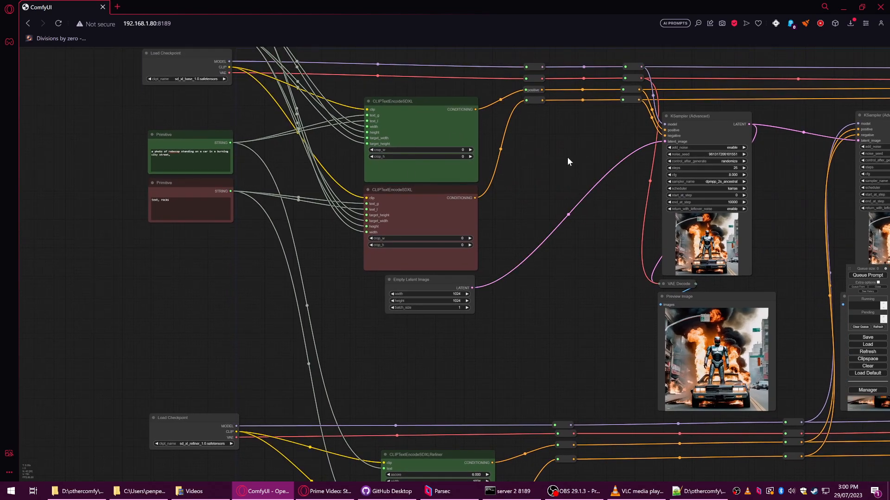
{"action": "left_click_drag", "start_coordinate": [563, 160], "coordinate": [511, 211]}
{"action": "left_click_drag", "start_coordinate": [185, 81], "coordinate": [248, 124]}
{"action": "left_click", "coordinate": [207, 86]}
{"action": "left_click_drag", "start_coordinate": [207, 87], "coordinate": [207, 93]}
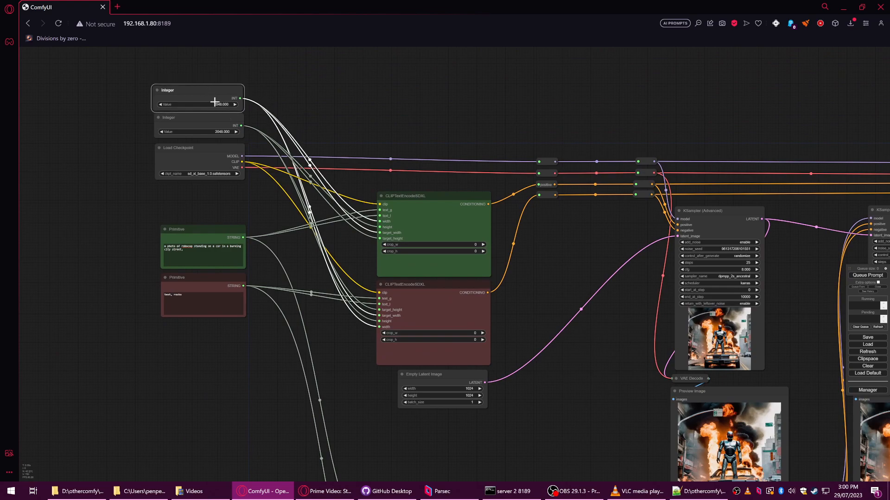
Step: Queue the prompt to generate images with the updated encoder dimensions
{"action": "left_click", "coordinate": [466, 199]}
{"action": "left_click_drag", "start_coordinate": [582, 298], "coordinate": [410, 195]}
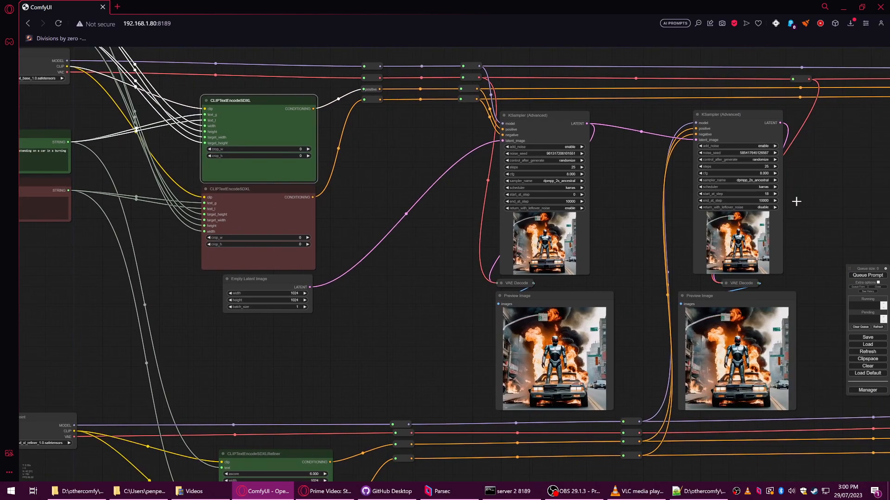
{"action": "left_click", "coordinate": [868, 276]}
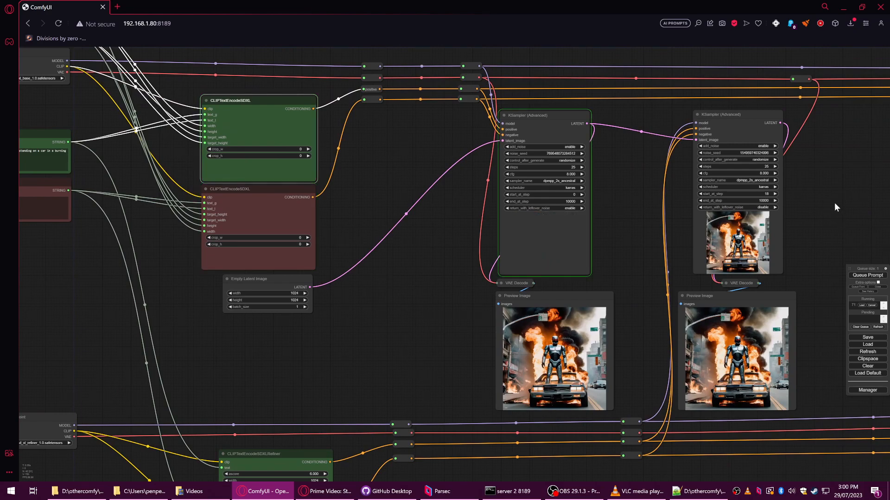
{"action": "left_click_drag", "start_coordinate": [834, 202], "coordinate": [797, 152]}
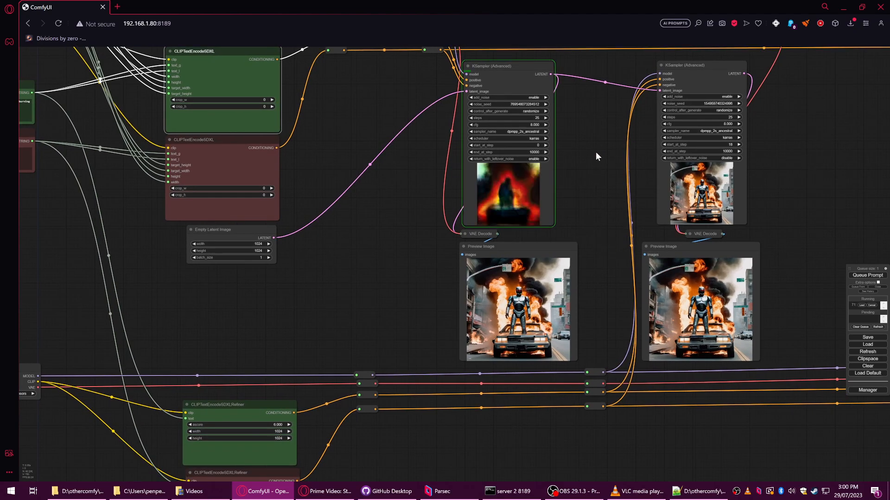
{"action": "left_click_drag", "start_coordinate": [596, 151], "coordinate": [615, 224]}
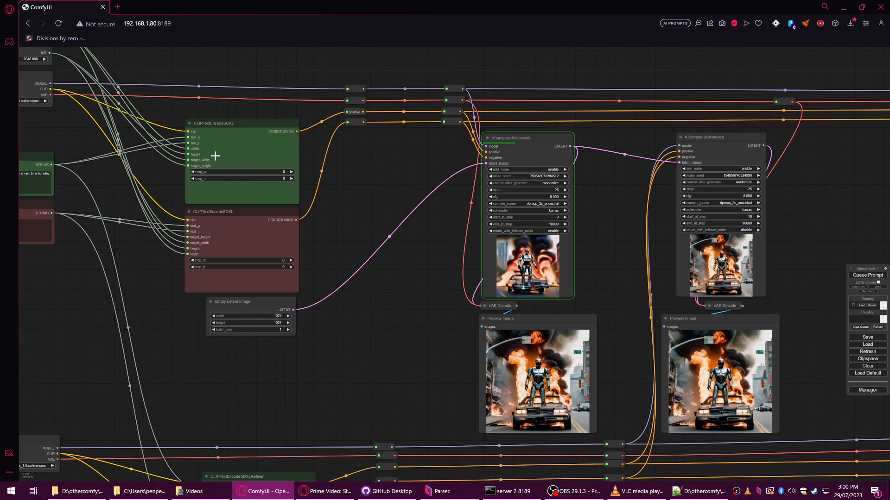
Step: Examine the live preview image in the first KSampler (Advanced) node up close
{"action": "left_click", "coordinate": [269, 127]}
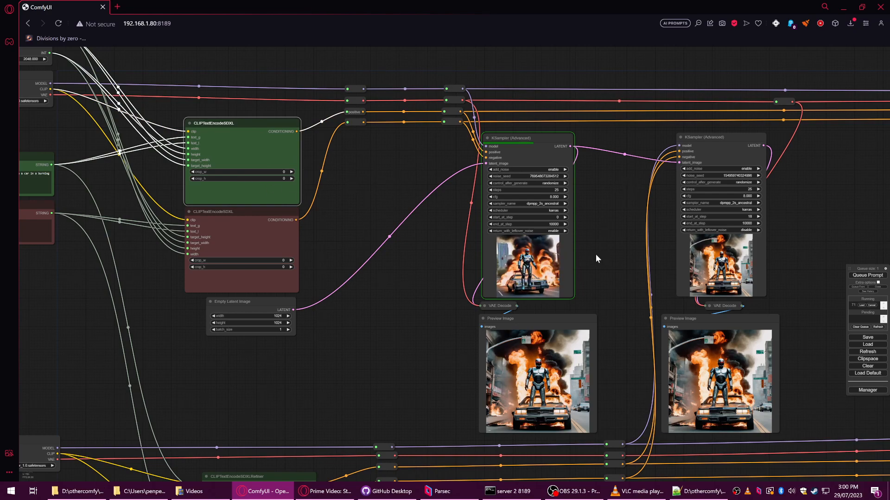
{"action": "scroll", "coordinate": [572, 235], "scroll_direction": "up", "scroll_amount": 4}
{"action": "scroll", "coordinate": [574, 236], "scroll_direction": "up", "scroll_amount": 5}
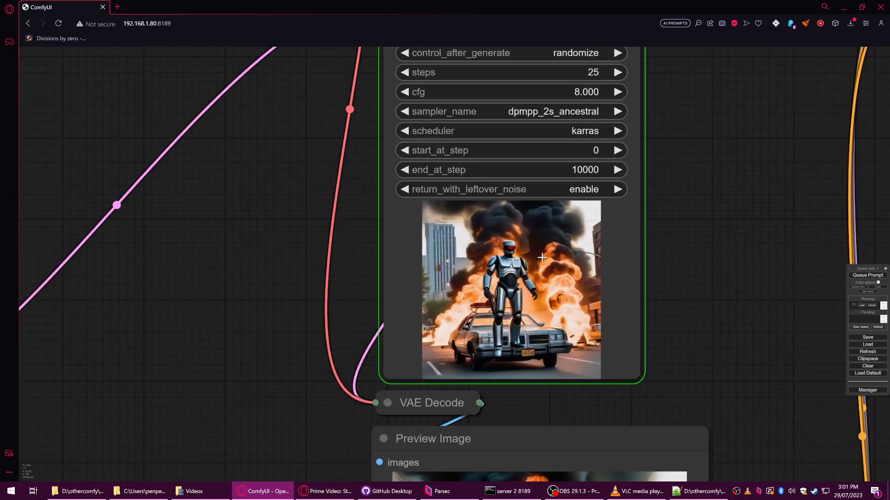
{"action": "scroll", "coordinate": [542, 257], "scroll_direction": "down", "scroll_amount": 5}
{"action": "scroll", "coordinate": [546, 278], "scroll_direction": "up", "scroll_amount": 5}
{"action": "scroll", "coordinate": [548, 295], "scroll_direction": "up", "scroll_amount": 5}
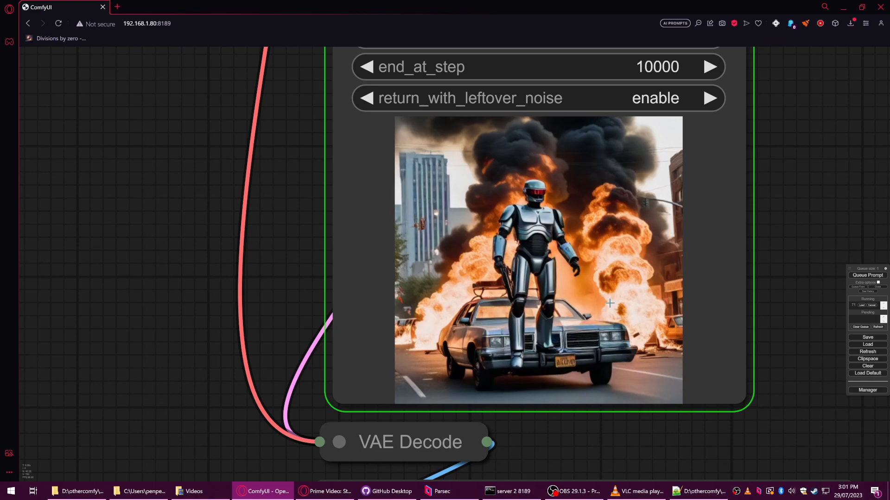
{"action": "scroll", "coordinate": [612, 301], "scroll_direction": "up", "scroll_amount": 3}
{"action": "scroll", "coordinate": [611, 301], "scroll_direction": "down", "scroll_amount": 12}
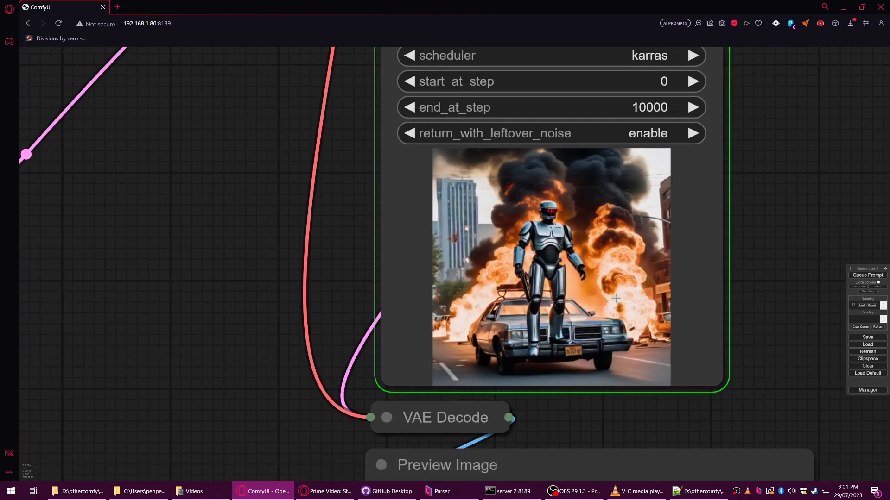
Step: Examine the first sampler's Preview Image in detail and compare it with the second sampler's Preview Image
{"action": "left_click_drag", "start_coordinate": [725, 305], "coordinate": [706, 152]}
{"action": "left_click_drag", "start_coordinate": [734, 244], "coordinate": [719, 170]}
{"action": "left_click_drag", "start_coordinate": [746, 218], "coordinate": [666, 203]}
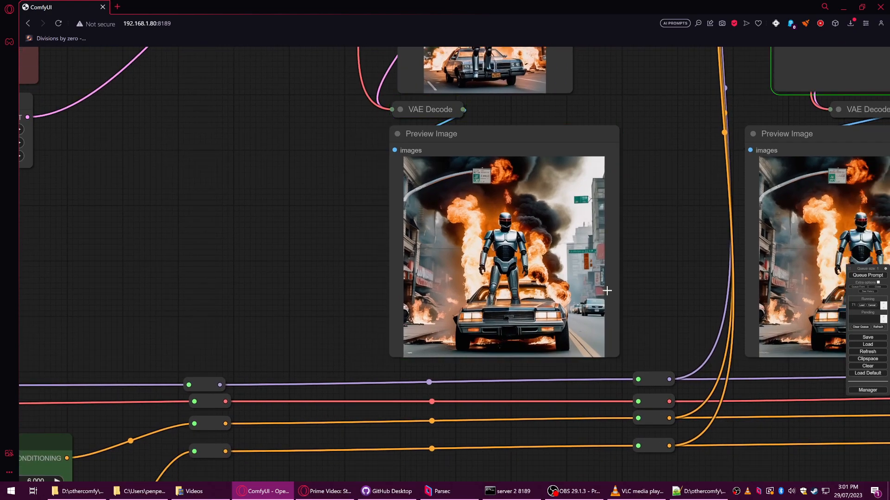
{"action": "scroll", "coordinate": [514, 314], "scroll_direction": "up", "scroll_amount": 6}
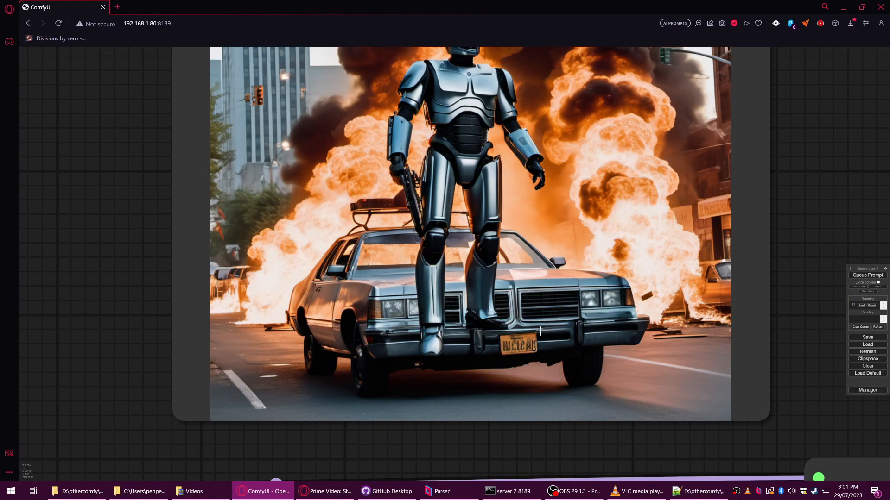
{"action": "scroll", "coordinate": [541, 331], "scroll_direction": "down", "scroll_amount": 2}
{"action": "scroll", "coordinate": [537, 332], "scroll_direction": "down", "scroll_amount": 2}
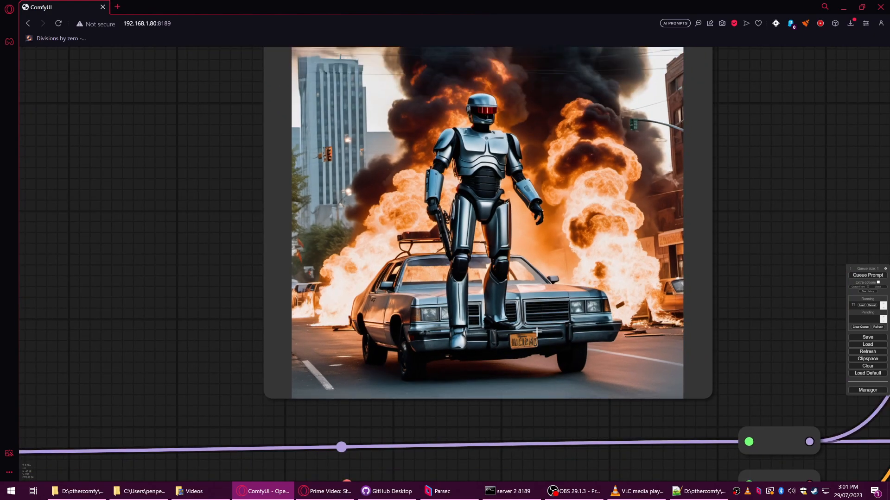
{"action": "left_click_drag", "start_coordinate": [757, 177], "coordinate": [737, 245]}
{"action": "left_click_drag", "start_coordinate": [686, 219], "coordinate": [483, 152]}
{"action": "scroll", "coordinate": [565, 229], "scroll_direction": "down", "scroll_amount": 5}
{"action": "left_click_drag", "start_coordinate": [566, 124], "coordinate": [394, 216]}
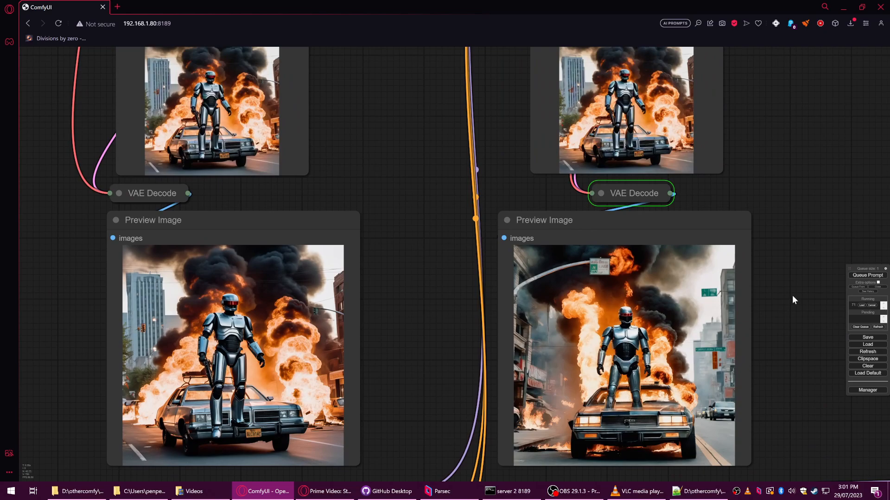
Step: Set start_at_step to 16 in the second KSampler (Advanced) node
{"action": "left_click_drag", "start_coordinate": [791, 296], "coordinate": [763, 212]}
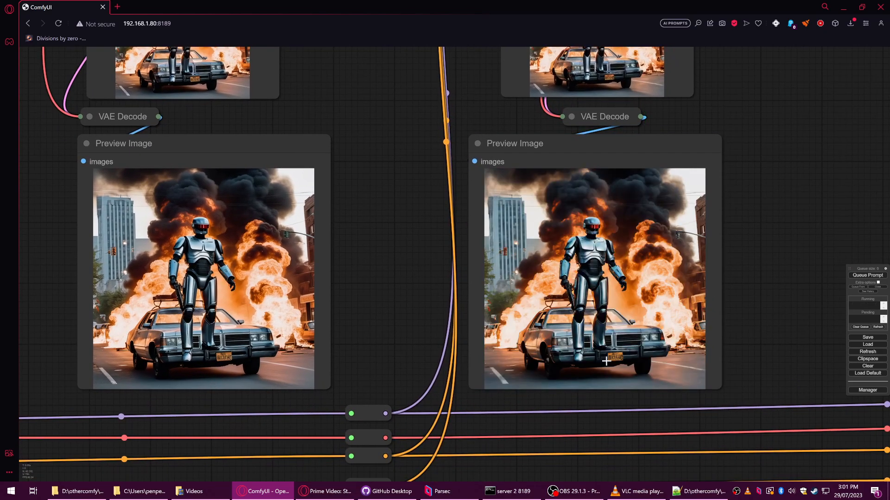
{"action": "scroll", "coordinate": [607, 356], "scroll_direction": "up", "scroll_amount": 5}
{"action": "scroll", "coordinate": [591, 366], "scroll_direction": "down", "scroll_amount": 5}
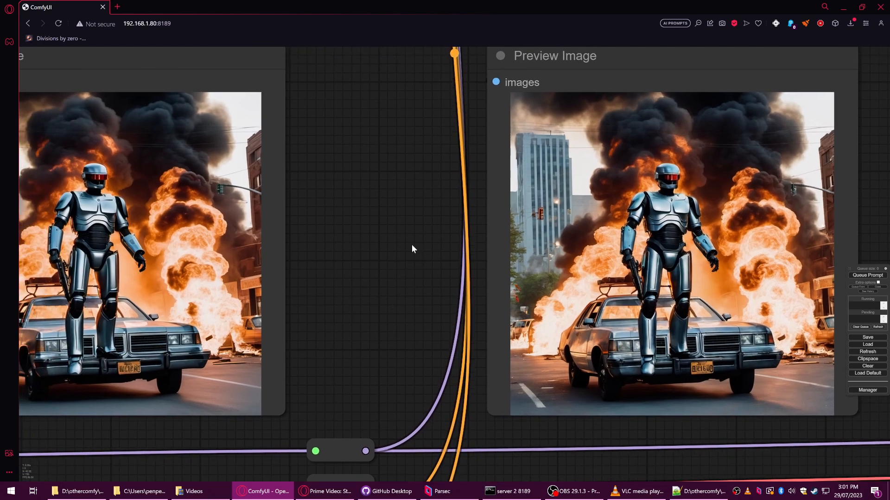
{"action": "left_click_drag", "start_coordinate": [394, 220], "coordinate": [366, 270]}
{"action": "scroll", "coordinate": [456, 241], "scroll_direction": "down", "scroll_amount": 1}
{"action": "left_click_drag", "start_coordinate": [365, 180], "coordinate": [368, 292]}
{"action": "left_click_drag", "start_coordinate": [360, 256], "coordinate": [348, 406]}
{"action": "scroll", "coordinate": [341, 232], "scroll_direction": "down", "scroll_amount": 1}
{"action": "scroll", "coordinate": [342, 232], "scroll_direction": "down", "scroll_amount": 1}
{"action": "left_click_drag", "start_coordinate": [338, 239], "coordinate": [340, 386]}
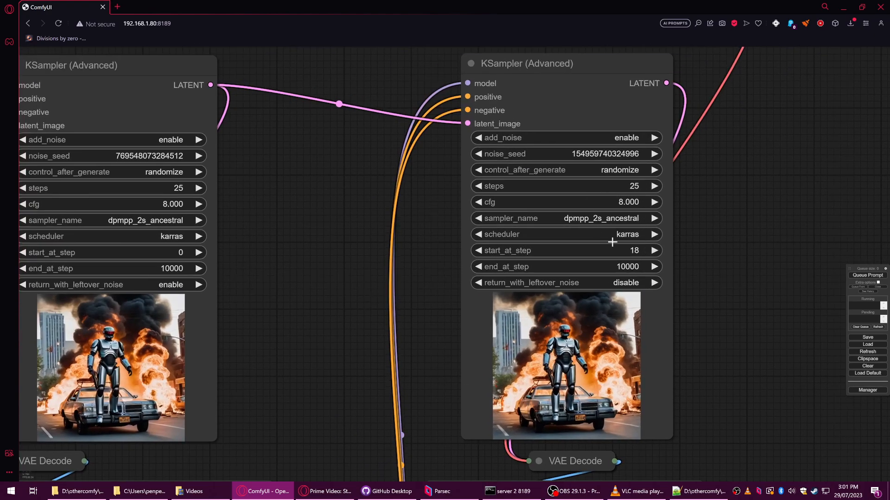
{"action": "left_click", "coordinate": [479, 251]}
{"action": "scroll", "coordinate": [435, 278], "scroll_direction": "down", "scroll_amount": 6}
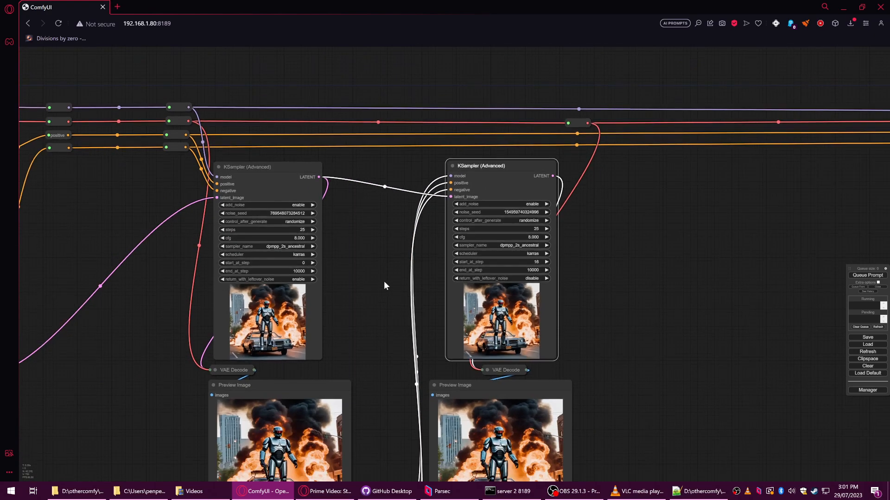
{"action": "left_click_drag", "start_coordinate": [382, 282], "coordinate": [417, 262]}
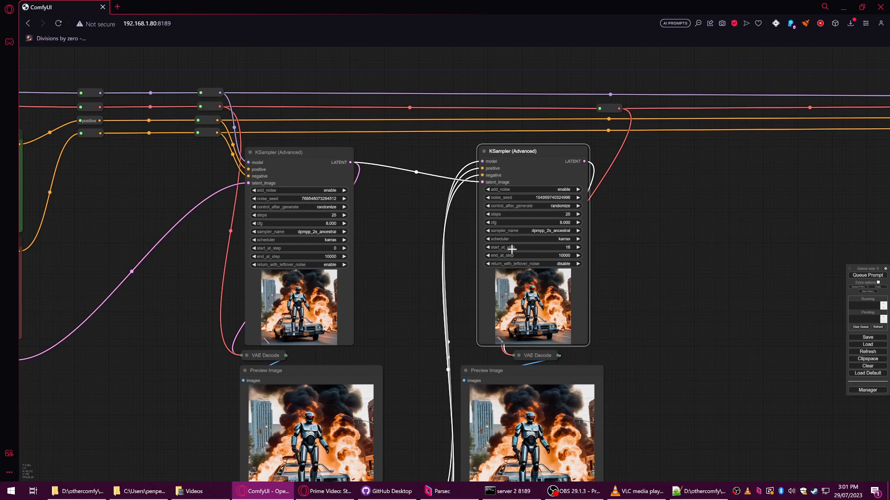
{"action": "scroll", "coordinate": [505, 249], "scroll_direction": "up", "scroll_amount": 6}
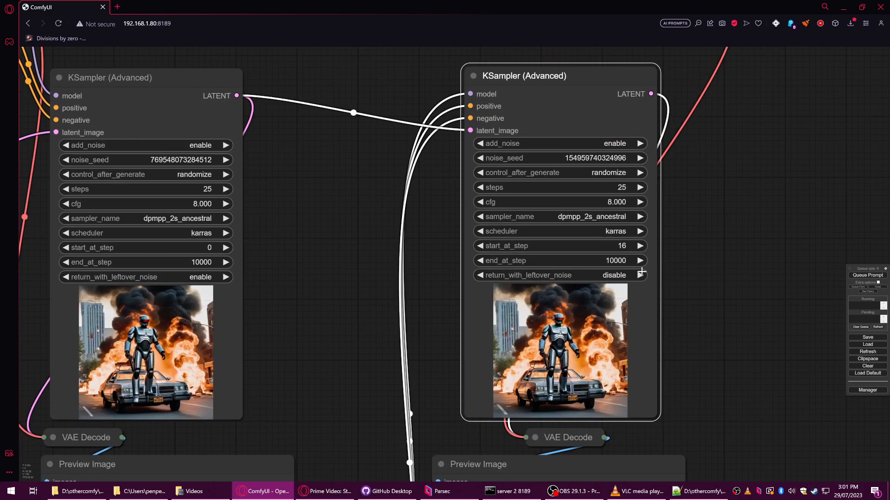
Step: Move the positive-prompt Primitive up beneath the base Load Checkpoint and the negative-prompt Primitive down to open space between them
{"action": "scroll", "coordinate": [643, 274], "scroll_direction": "down", "scroll_amount": 10}
{"action": "left_click_drag", "start_coordinate": [438, 268], "coordinate": [550, 293]}
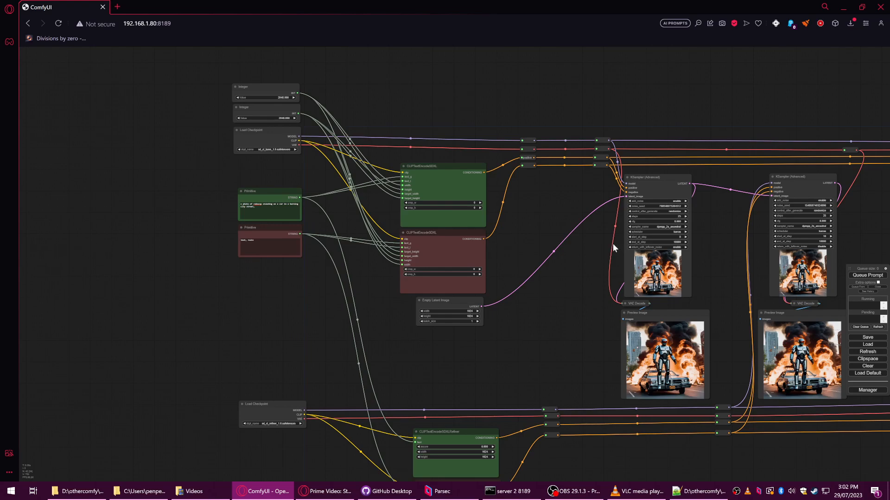
{"action": "scroll", "coordinate": [580, 241], "scroll_direction": "up", "scroll_amount": 3}
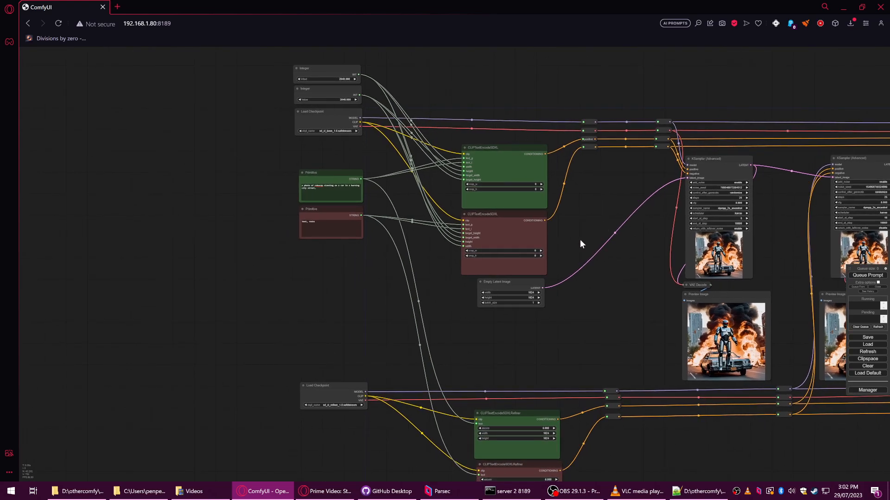
{"action": "scroll", "coordinate": [579, 241], "scroll_direction": "up", "scroll_amount": 3}
{"action": "left_click_drag", "start_coordinate": [566, 241], "coordinate": [686, 247]}
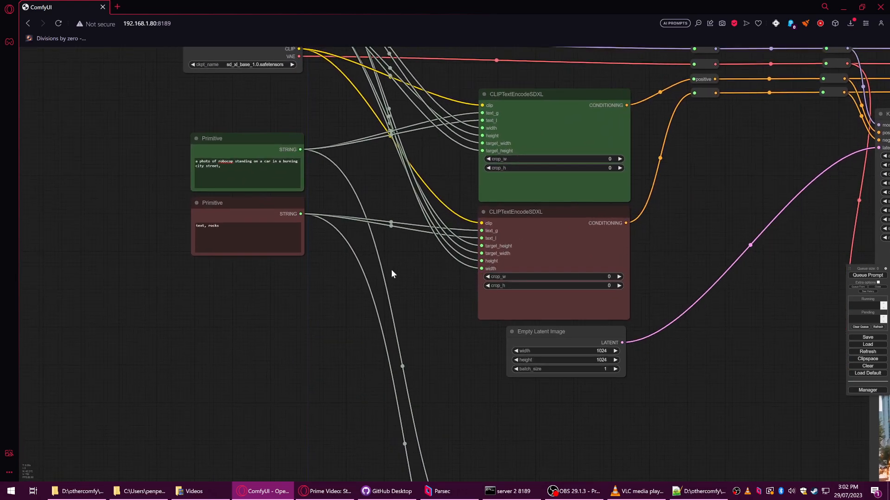
{"action": "left_click_drag", "start_coordinate": [376, 271], "coordinate": [555, 298]}
{"action": "left_click_drag", "start_coordinate": [436, 175], "coordinate": [431, 119]}
{"action": "left_click_drag", "start_coordinate": [430, 236], "coordinate": [431, 341]}
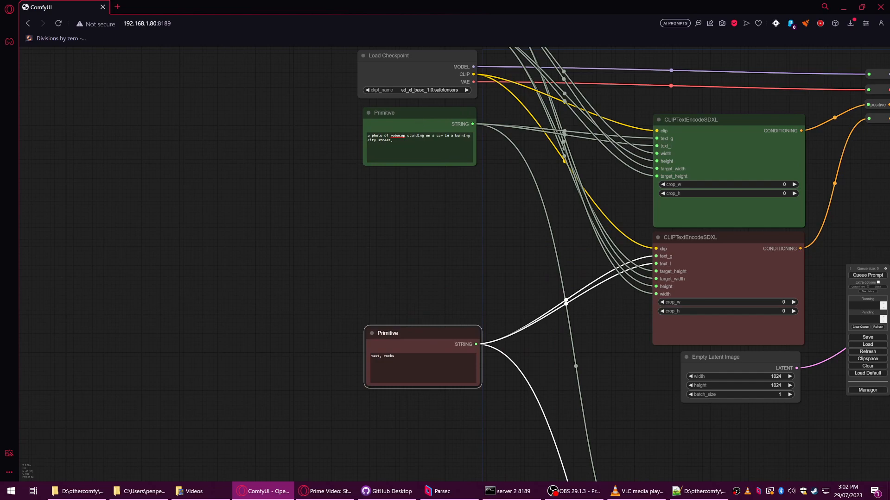
Step: Stack two copies of the green Primitive beneath the original and shift the negative-prompt Primitive down near the second Load Checkpoint
{"action": "mouse_move", "coordinate": [426, 119]}
{"action": "left_mouse_down"}
{"action": "mouse_move", "coordinate": [418, 131]}
{"action": "mouse_move", "coordinate": [418, 238]}
{"action": "left_mouse_up"}
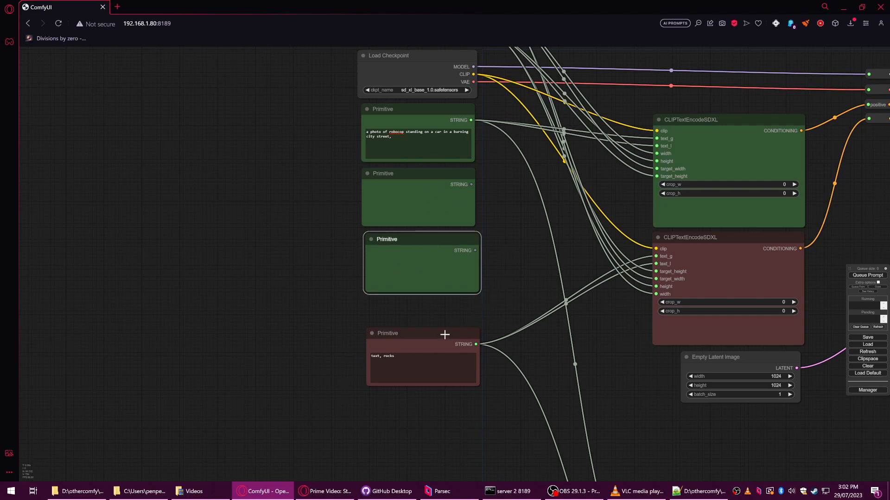
{"action": "scroll", "coordinate": [487, 324], "scroll_direction": "down", "scroll_amount": 3}
{"action": "left_click_drag", "start_coordinate": [507, 313], "coordinate": [504, 258]}
{"action": "left_click_drag", "start_coordinate": [443, 284], "coordinate": [446, 391]}
{"action": "left_click_drag", "start_coordinate": [485, 236], "coordinate": [480, 274]}
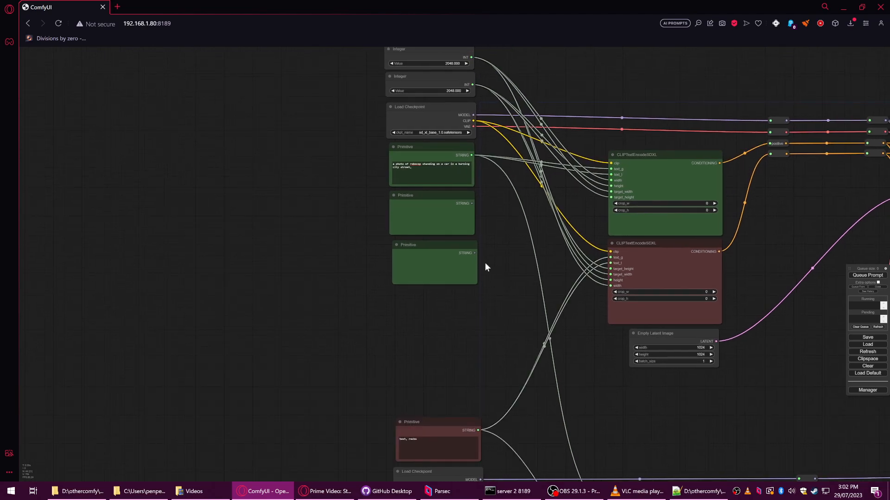
Step: Add a Text Concatenate node fed by the middle Primitive's STRING output into text_a and place it beside the Primitives
{"action": "scroll", "coordinate": [480, 278], "scroll_direction": "up", "scroll_amount": 4}
{"action": "left_click", "coordinate": [395, 255]}
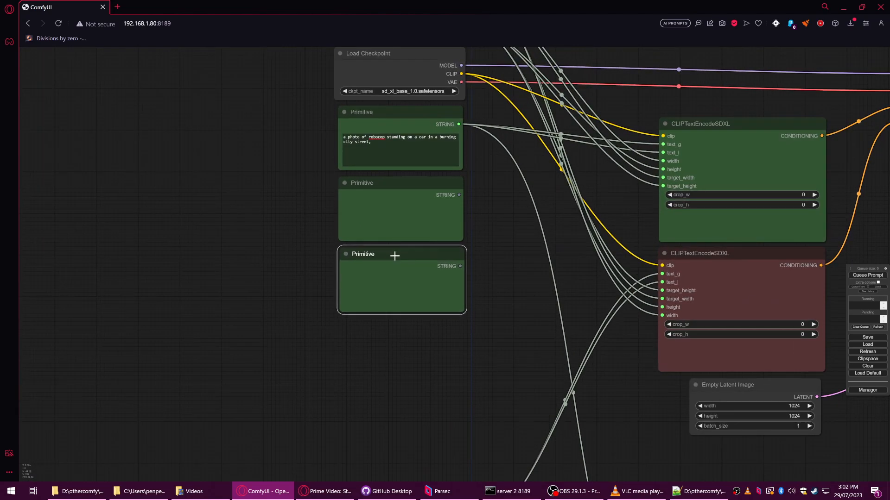
{"action": "left_click", "coordinate": [389, 198]}
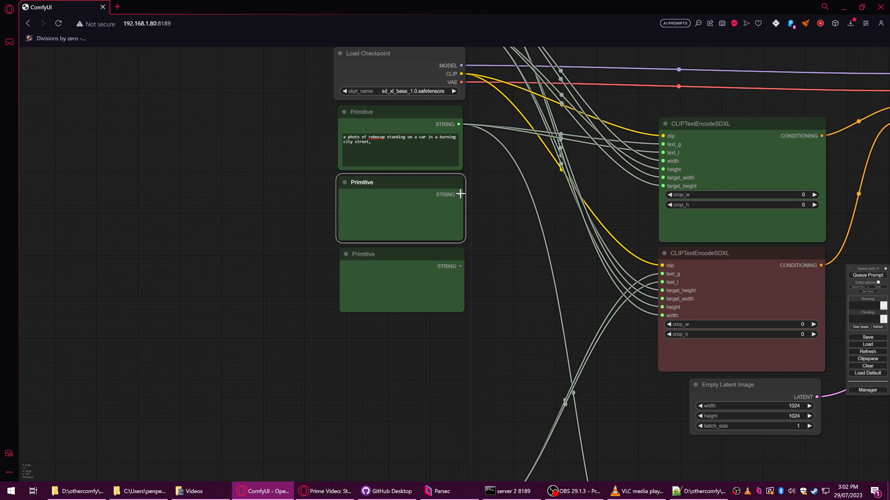
{"action": "left_click_drag", "start_coordinate": [455, 192], "coordinate": [498, 188]}
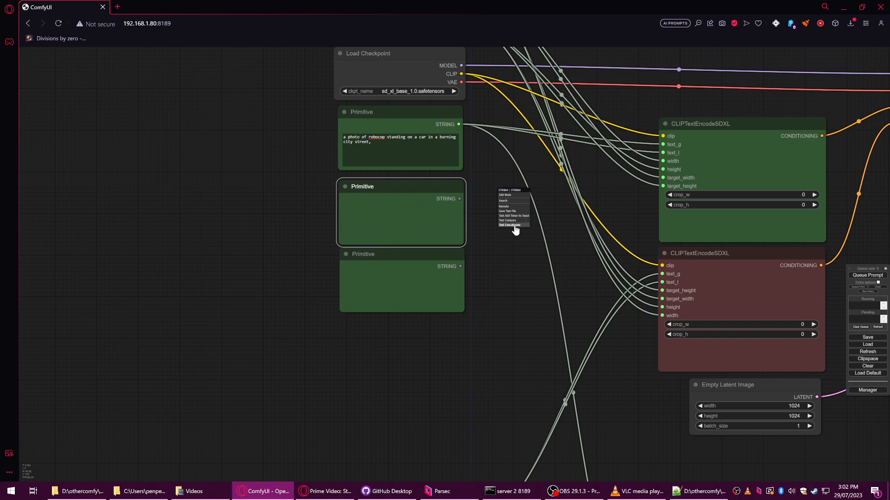
{"action": "left_click", "coordinate": [514, 225]}
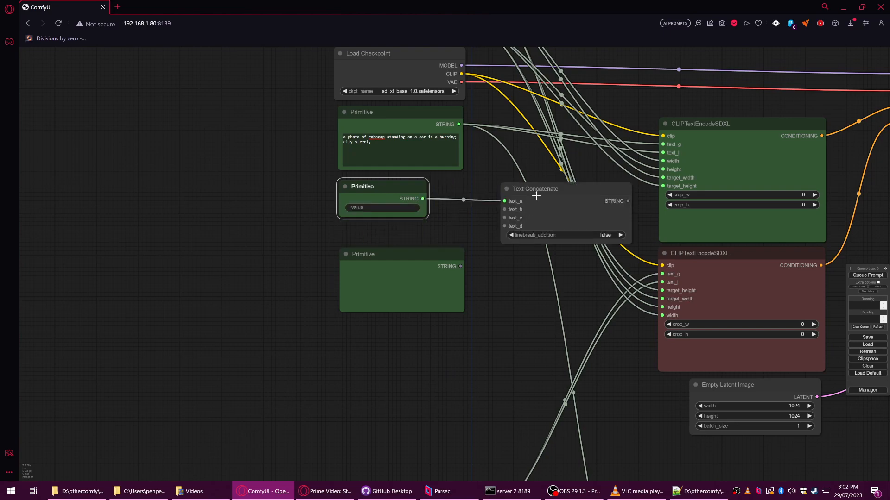
{"action": "left_click_drag", "start_coordinate": [540, 193], "coordinate": [525, 186]}
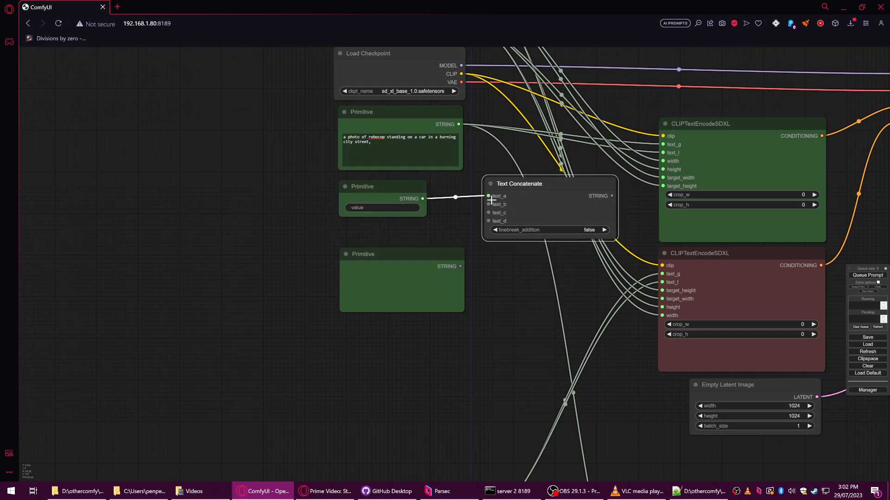
Step: Remove all three green Primitive nodes from the graph
{"action": "right_click", "coordinate": [406, 186]}
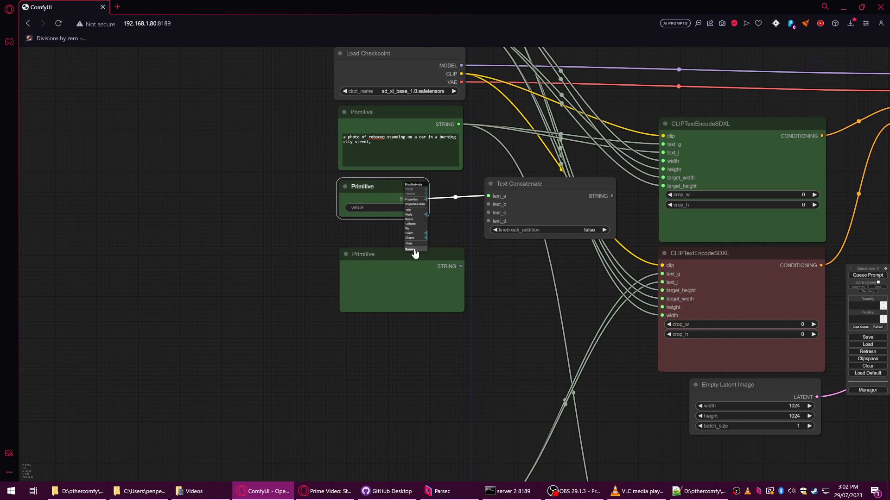
{"action": "left_click", "coordinate": [409, 250]}
{"action": "right_click", "coordinate": [407, 122]}
{"action": "left_click", "coordinate": [412, 188]}
{"action": "right_click", "coordinate": [416, 254]}
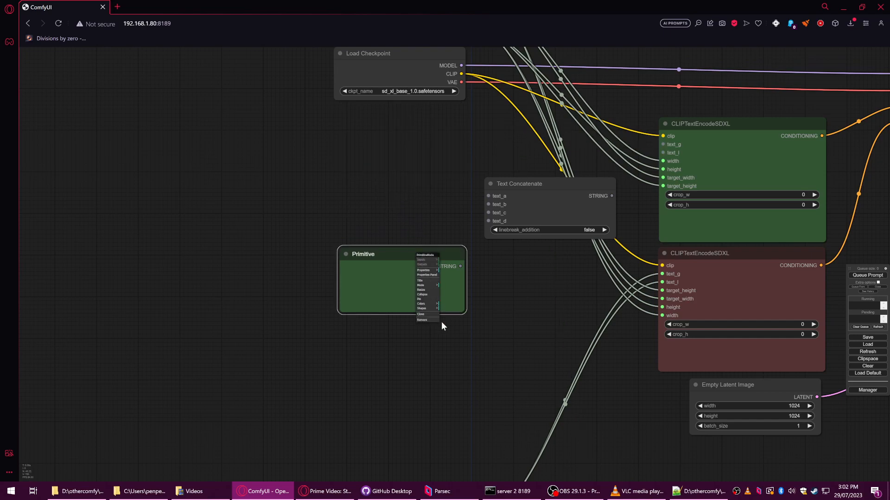
{"action": "left_click", "coordinate": [428, 324]}
Step: Duplicate the Text Concatenate node and connect the upper one to text_g and the lower one to text_l of the green CLIPTextEncodeSDXL
{"action": "mouse_move", "coordinate": [543, 185]}
{"action": "left_mouse_down"}
{"action": "mouse_move", "coordinate": [499, 170]}
{"action": "mouse_move", "coordinate": [539, 152]}
{"action": "mouse_move", "coordinate": [536, 240]}
{"action": "left_mouse_up"}
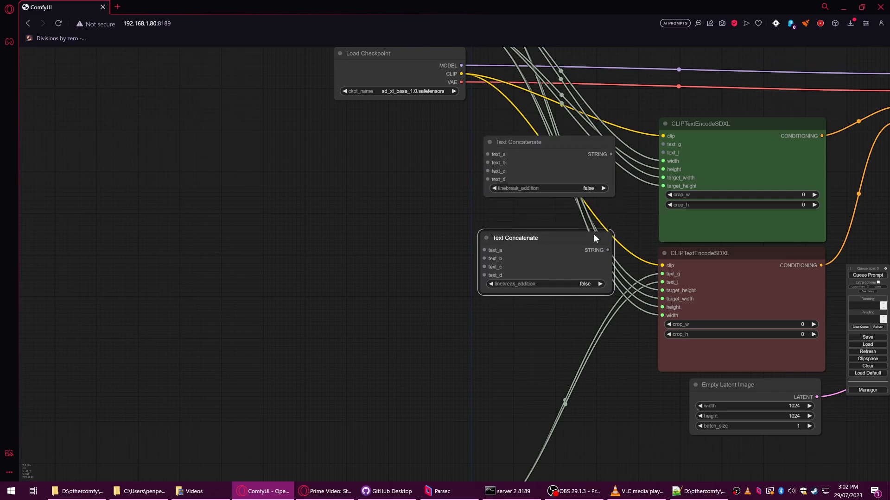
{"action": "left_click_drag", "start_coordinate": [570, 179], "coordinate": [563, 190]}
{"action": "left_click_drag", "start_coordinate": [607, 250], "coordinate": [663, 152]}
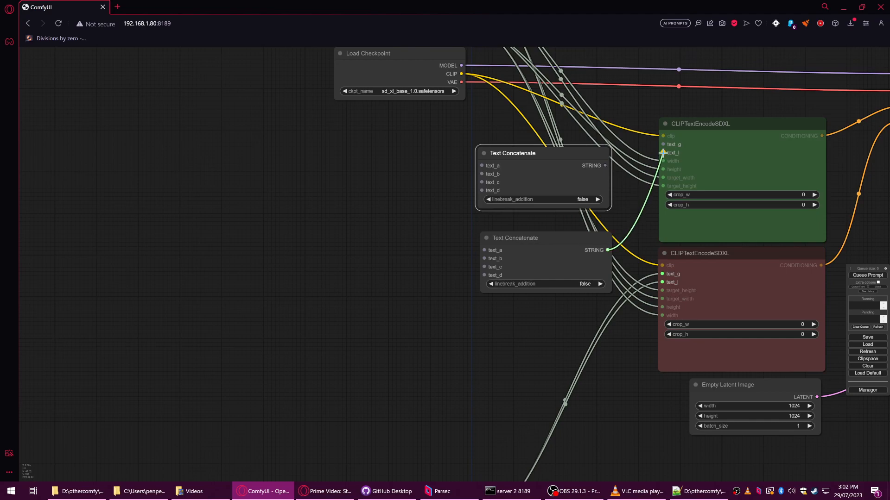
{"action": "left_click_drag", "start_coordinate": [605, 166], "coordinate": [663, 144]}
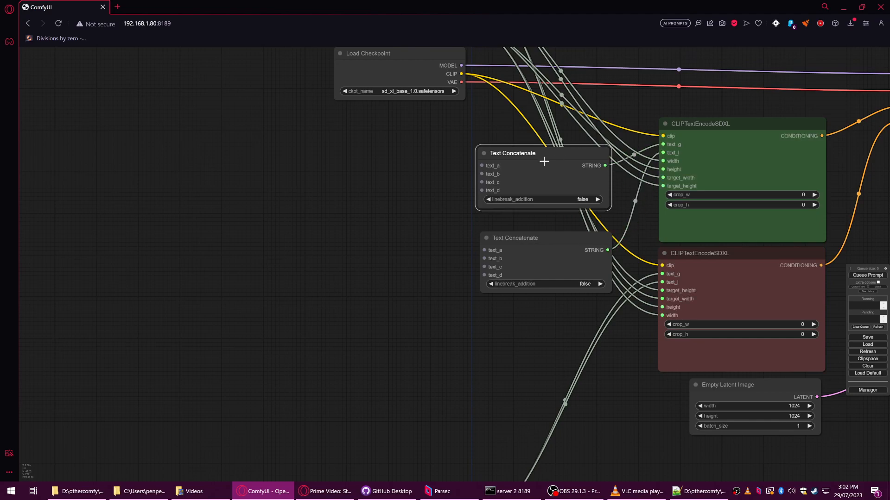
Step: Add a Text box node connected to text_a of the upper Text Concatenate and place it beside that node
{"action": "scroll", "coordinate": [519, 149], "scroll_direction": "up", "scroll_amount": 4}
{"action": "scroll", "coordinate": [528, 147], "scroll_direction": "up", "scroll_amount": 3}
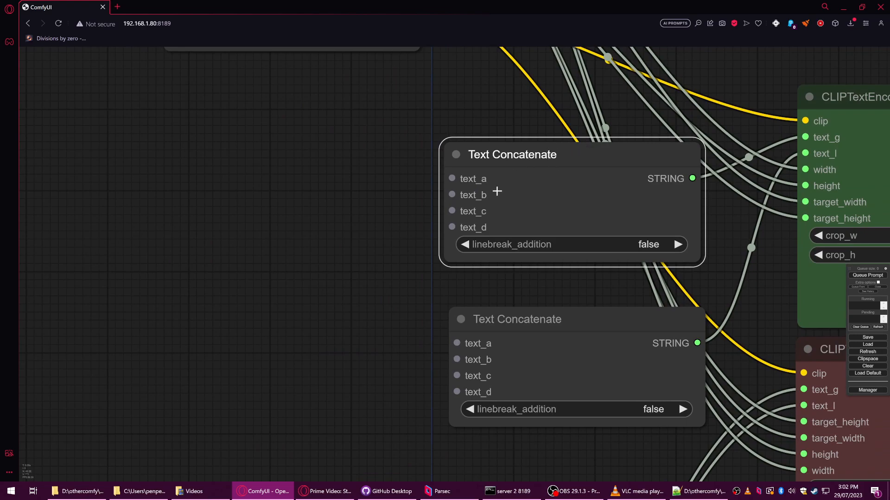
{"action": "left_click_drag", "start_coordinate": [457, 178], "coordinate": [319, 147]}
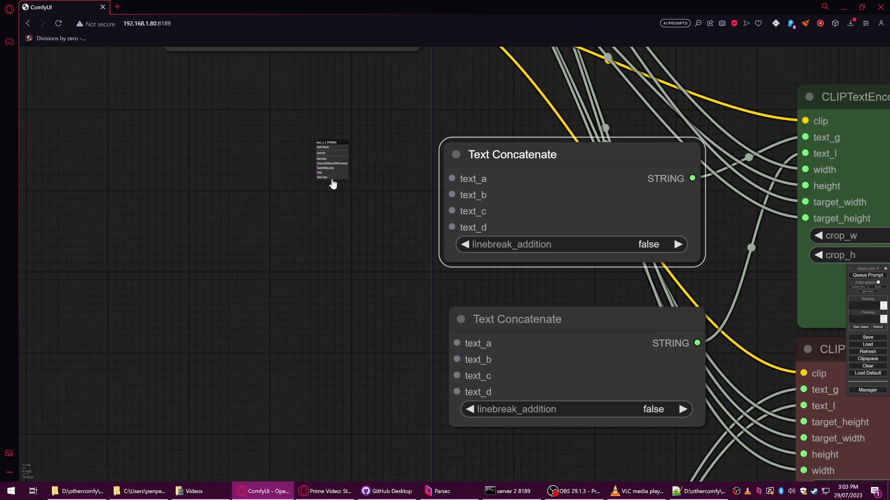
{"action": "left_click", "coordinate": [332, 178]}
{"action": "left_click_drag", "start_coordinate": [468, 152], "coordinate": [219, 98]}
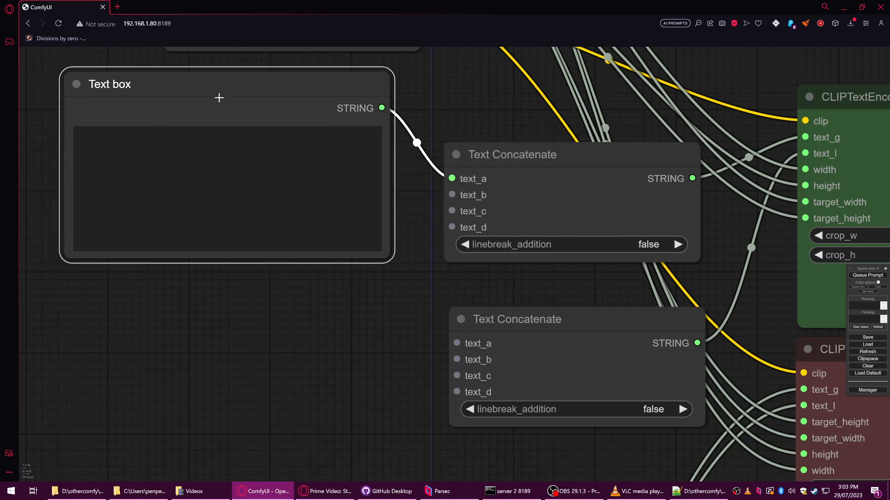
Step: Add a second Text box connected to text_b of the upper Text Concatenate and arrange it below the first Text box
{"action": "left_click_drag", "start_coordinate": [373, 294], "coordinate": [447, 275]}
{"action": "left_click_drag", "start_coordinate": [526, 175], "coordinate": [185, 253]}
{"action": "left_click", "coordinate": [480, 300]}
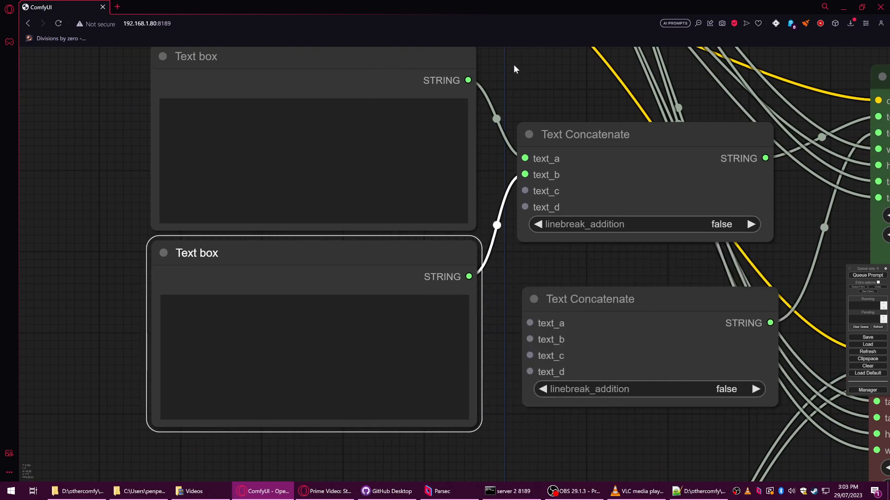
{"action": "left_click_drag", "start_coordinate": [513, 68], "coordinate": [509, 86]}
{"action": "mouse_move", "coordinate": [425, 69]}
{"action": "left_mouse_down"}
{"action": "mouse_move", "coordinate": [419, 99]}
{"action": "mouse_move", "coordinate": [403, 74]}
{"action": "mouse_move", "coordinate": [410, 63]}
{"action": "left_mouse_up"}
{"action": "left_click_drag", "start_coordinate": [413, 264], "coordinate": [397, 277]}
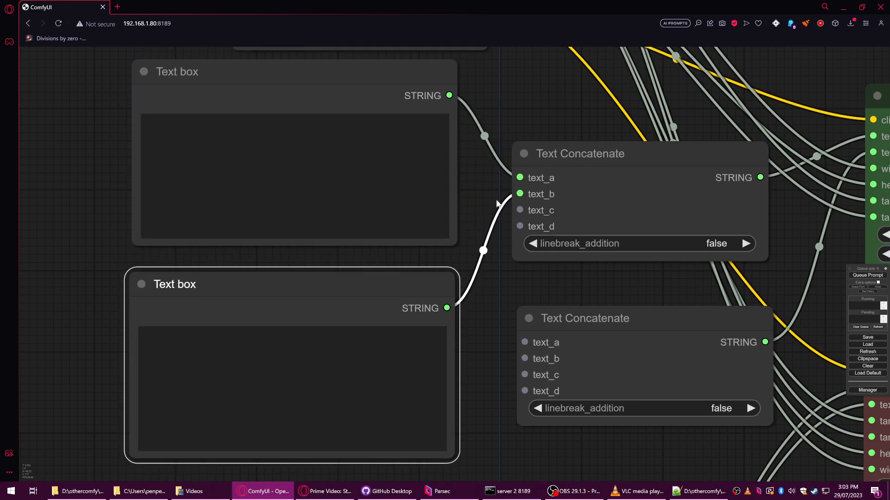
{"action": "mouse_move", "coordinate": [420, 93]}
{"action": "left_mouse_down"}
{"action": "mouse_move", "coordinate": [408, 89]}
{"action": "mouse_move", "coordinate": [417, 103]}
{"action": "mouse_move", "coordinate": [404, 95]}
{"action": "left_mouse_up"}
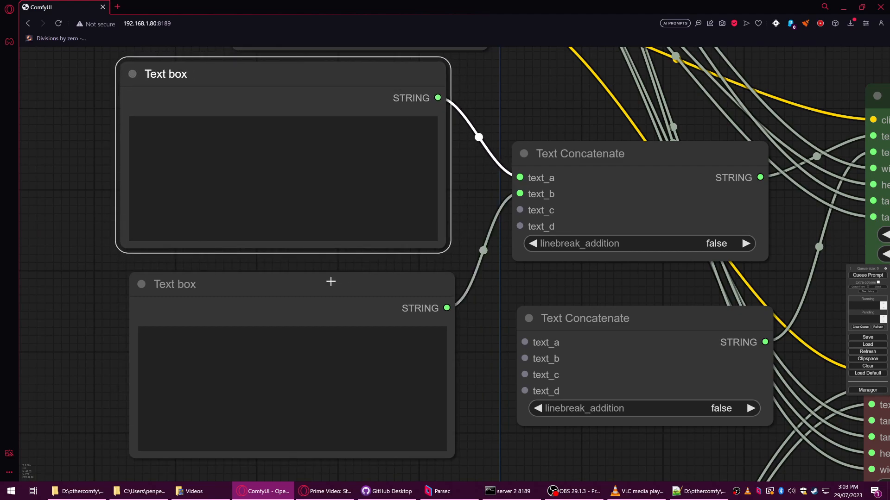
{"action": "left_click_drag", "start_coordinate": [159, 284], "coordinate": [175, 264]}
Step: Enter "i have a duck" in the first Text box and "in a box" in the second
{"action": "left_click", "coordinate": [132, 123]}
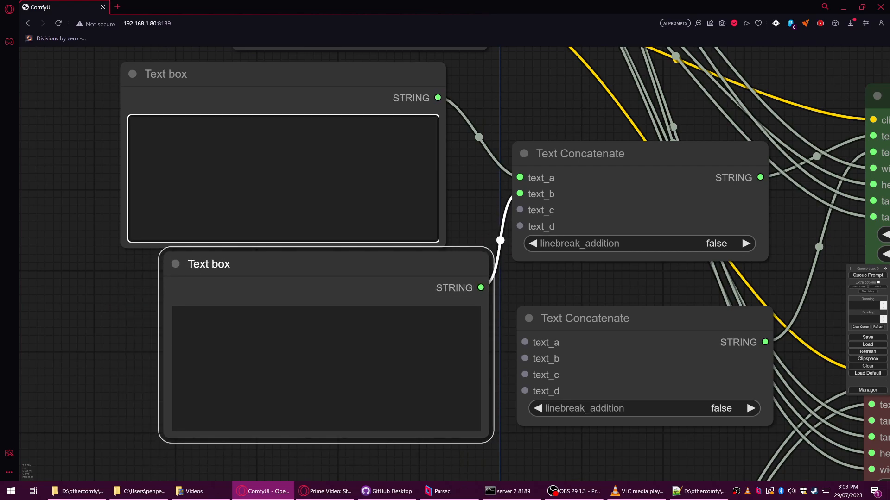
{"action": "type", "text": "i have a duck"}
{"action": "left_click", "coordinate": [259, 302]}
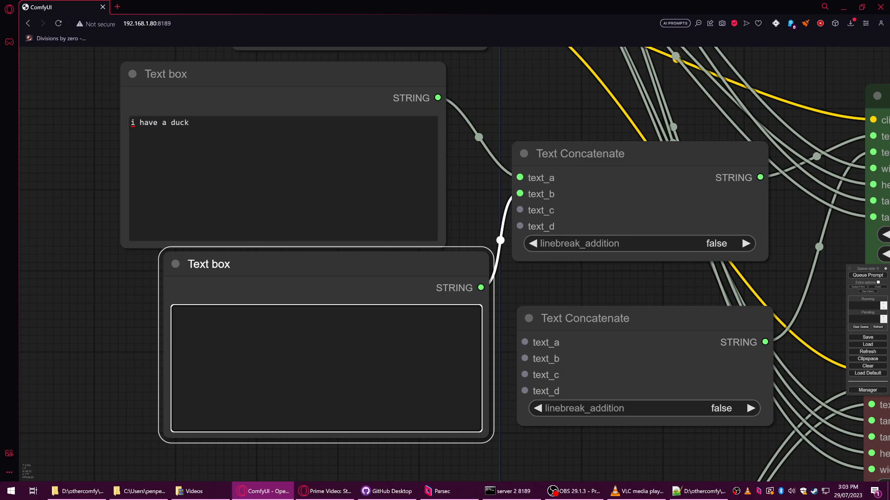
{"action": "type", "text": "in a box"}
Step: Copy "in a box" from the second Text box and paste it directly after "duck" in the first
{"action": "key", "text": "ctrl+a"}
{"action": "key", "text": "ctrl+c"}
{"action": "left_click", "coordinate": [189, 123]}
{"action": "key", "text": "ctrl+v"}
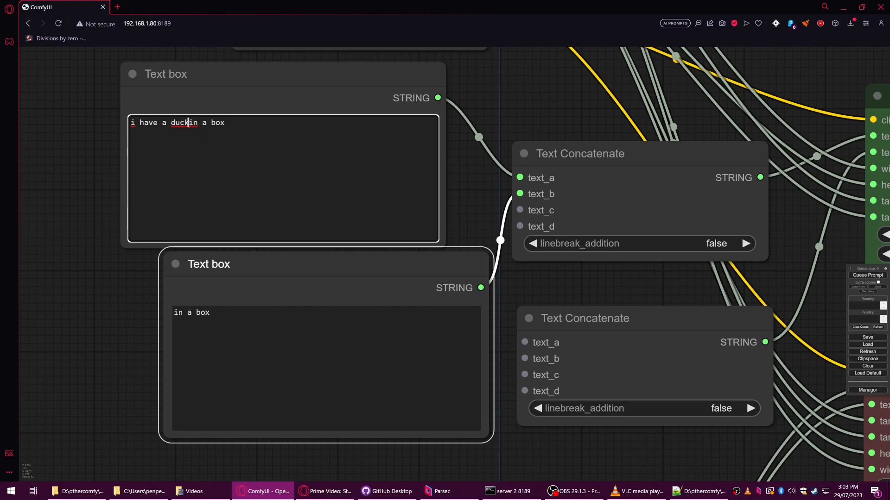
Step: Add a comma and space after "duck" in the first Text box and delete the pasted "in a box"
{"action": "type", "text": ","}
{"action": "key", "text": "shift+Left"}
{"action": "key", "text": "shift+Left"}
{"action": "key", "text": "shift+Left"}
{"action": "key", "text": "shift+Left"}
{"action": "key", "text": "shift+Left"}
{"action": "key", "text": "shift+Left"}
{"action": "key", "text": "shift+Left"}
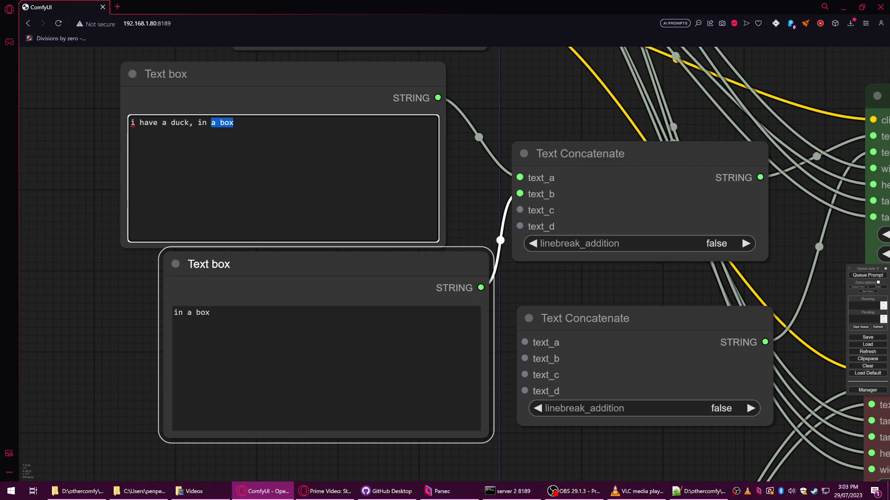
{"action": "key", "text": "BackSpace"}
Step: Highlight the trailing comma and space in the first Text box and align that node directly above the second Text box
{"action": "left_click", "coordinate": [176, 311]}
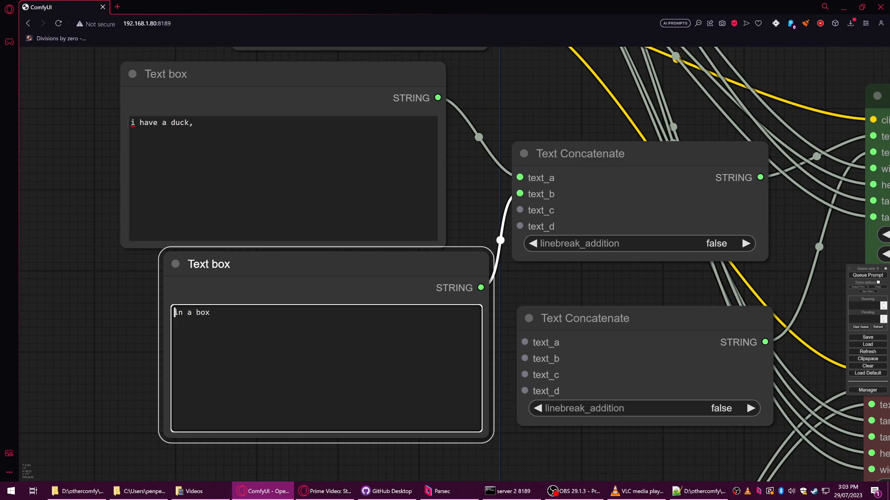
{"action": "left_click", "coordinate": [197, 122]}
{"action": "key", "text": "shift+Left"}
{"action": "key", "text": "shift+Left"}
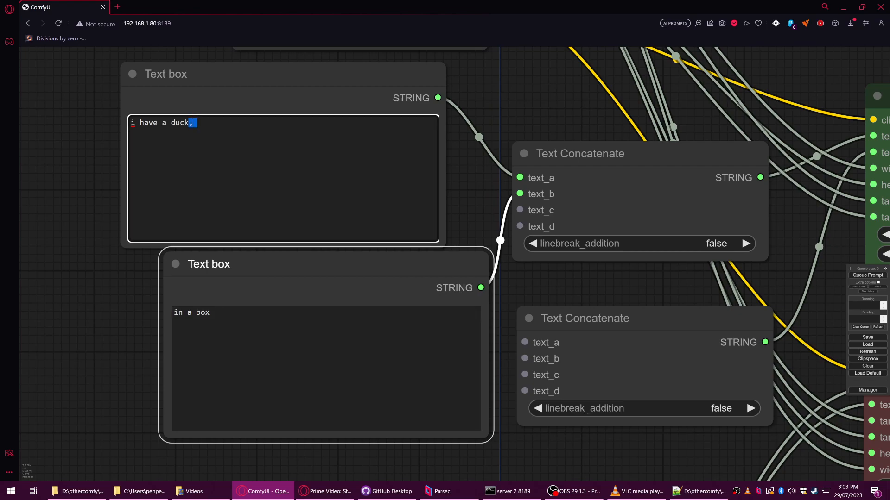
{"action": "left_click_drag", "start_coordinate": [234, 83], "coordinate": [266, 78]}
{"action": "left_click_drag", "start_coordinate": [226, 118], "coordinate": [230, 119]}
{"action": "left_click_drag", "start_coordinate": [290, 62], "coordinate": [299, 60]}
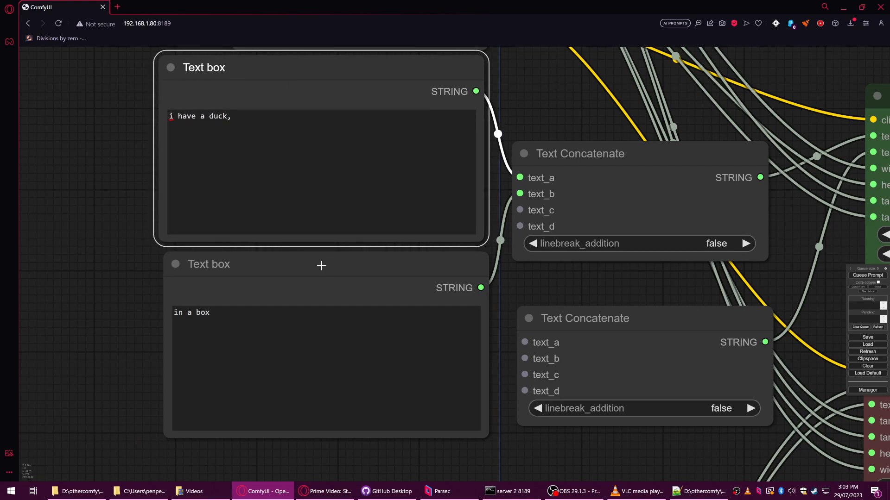
Step: Add a comma after "in a box" in the second Text box and replace "i have" with "a photo of" in the first
{"action": "left_click_drag", "start_coordinate": [323, 265], "coordinate": [312, 264]}
{"action": "left_click", "coordinate": [330, 320]}
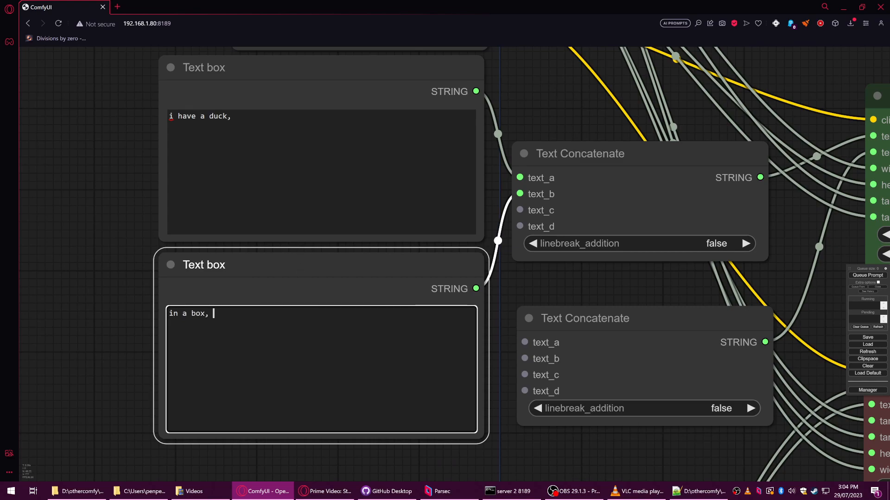
{"action": "left_click_drag", "start_coordinate": [196, 117], "coordinate": [146, 118]}
{"action": "type", "text": "a phot"}
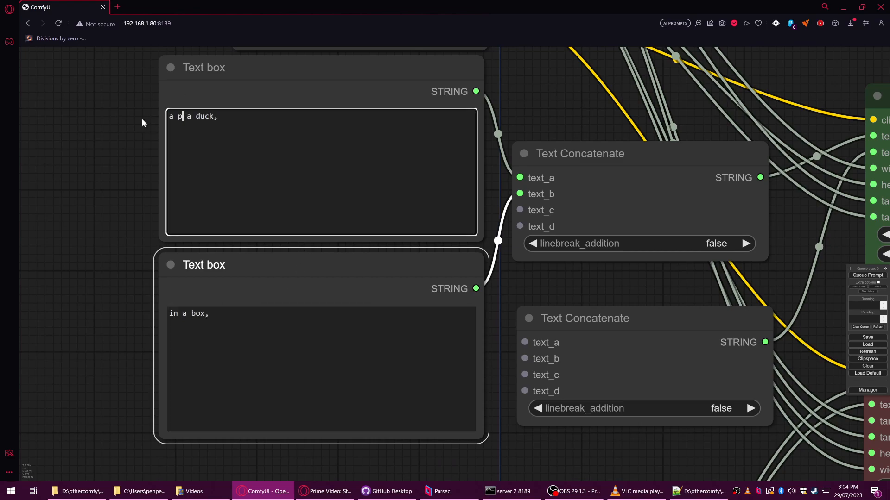
{"action": "type", "text": "o of"}
Step: Move both Text boxes lower on the canvas and duplicate the "a photo of a duck," Text box above the original
{"action": "scroll", "coordinate": [152, 209], "scroll_direction": "down", "scroll_amount": 4}
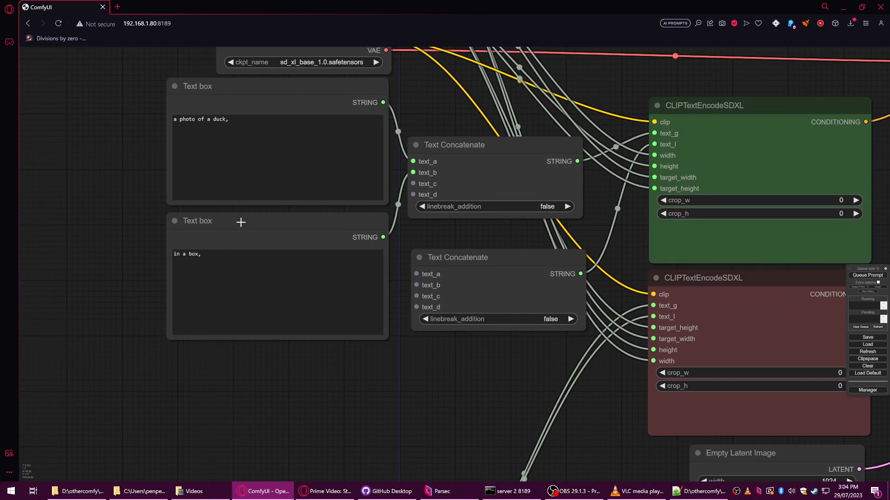
{"action": "left_click_drag", "start_coordinate": [286, 215], "coordinate": [272, 278]}
{"action": "left_click_drag", "start_coordinate": [306, 93], "coordinate": [292, 153]}
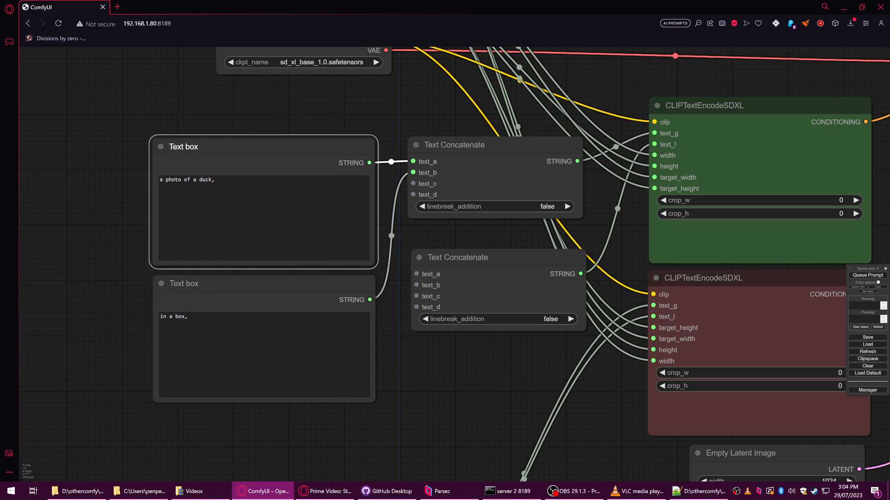
{"action": "left_click_drag", "start_coordinate": [321, 297], "coordinate": [320, 337]}
{"action": "left_click_drag", "start_coordinate": [304, 141], "coordinate": [303, 48]}
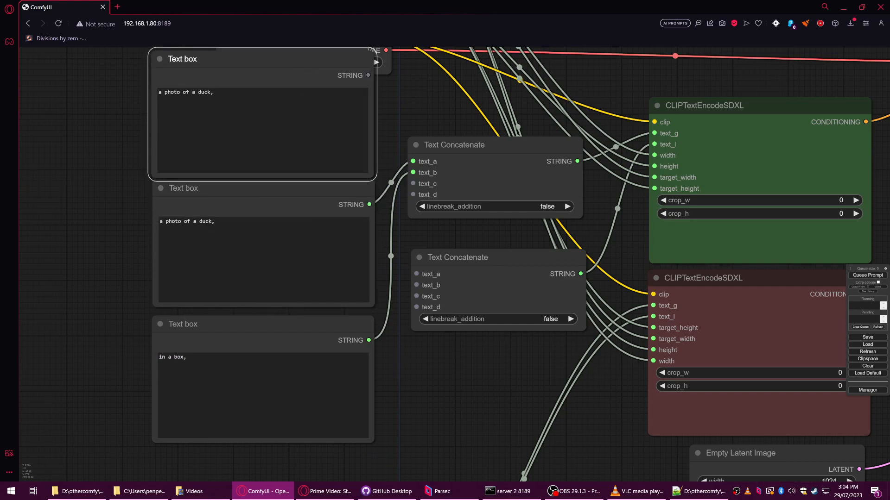
Step: Stack the three Text boxes in a column beneath Load Checkpoint and line up the two Text Concatenate nodes nearer the encoders
{"action": "scroll", "coordinate": [408, 364], "scroll_direction": "down", "scroll_amount": 3}
{"action": "left_click_drag", "start_coordinate": [429, 375], "coordinate": [459, 360]}
{"action": "left_click_drag", "start_coordinate": [380, 329], "coordinate": [373, 360]}
{"action": "left_click_drag", "start_coordinate": [364, 210], "coordinate": [348, 252]}
{"action": "left_click", "coordinate": [358, 237]}
{"action": "left_click_drag", "start_coordinate": [341, 139], "coordinate": [338, 159]}
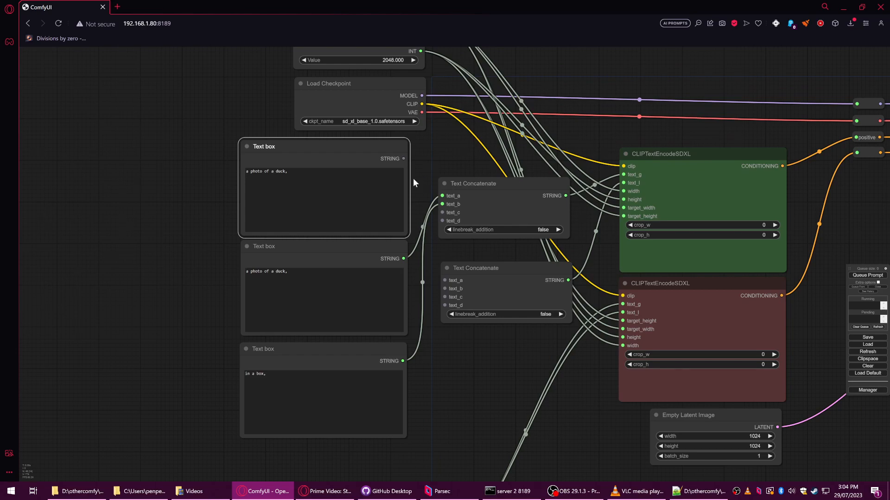
{"action": "left_click_drag", "start_coordinate": [477, 183], "coordinate": [489, 205]}
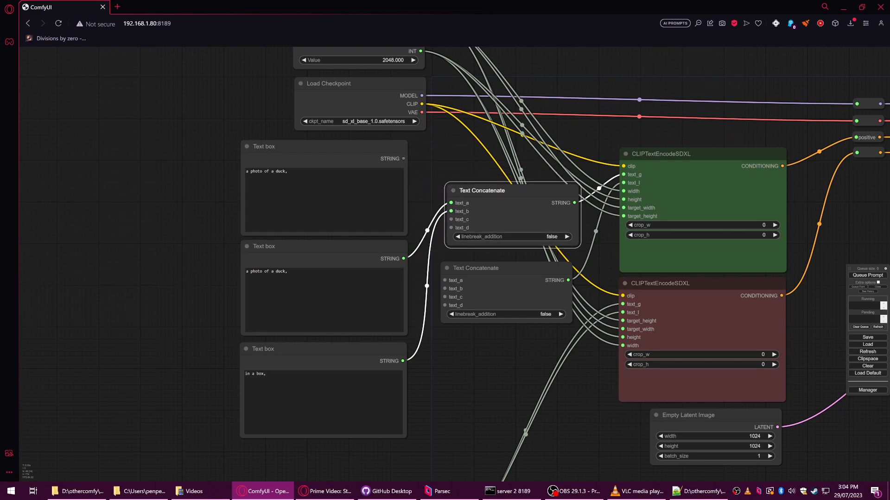
{"action": "mouse_move", "coordinate": [402, 259]}
{"action": "left_mouse_down"}
{"action": "mouse_move", "coordinate": [447, 287]}
{"action": "mouse_move", "coordinate": [402, 259]}
{"action": "left_mouse_up"}
{"action": "left_click", "coordinate": [528, 264]}
{"action": "left_click_drag", "start_coordinate": [528, 264], "coordinate": [535, 260]}
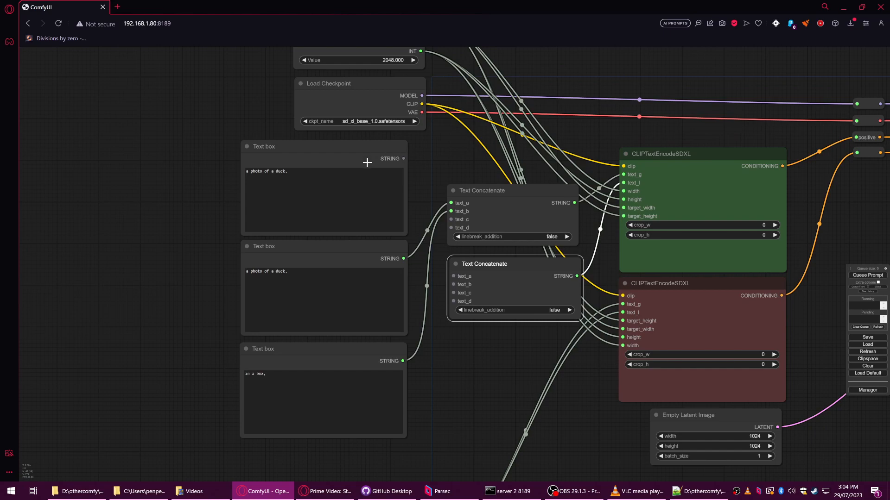
Step: Replace the text in the duplicated Text box with "an old photo of,"
{"action": "left_click_drag", "start_coordinate": [306, 171], "coordinate": [230, 170]}
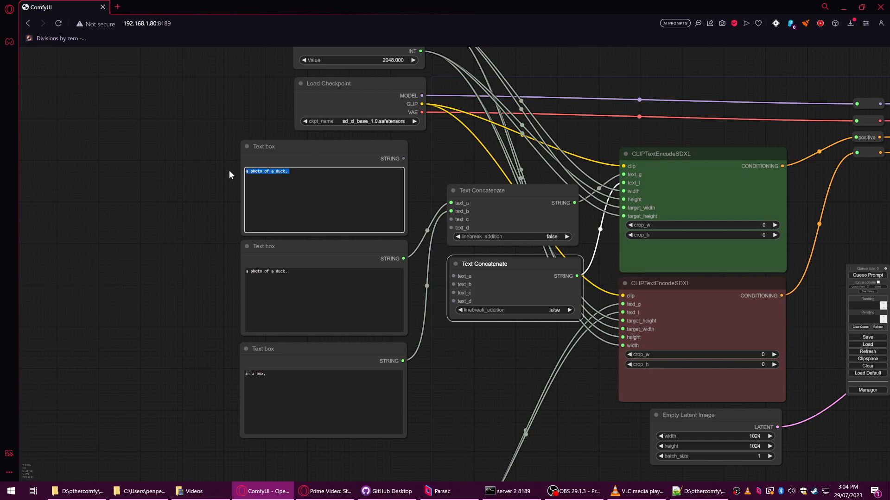
{"action": "type", "text": "a"}
{"action": "type", "text": " grimy"}
{"action": "key", "text": "BackSpace"}
{"action": "key", "text": "BackSpace"}
{"action": "key", "text": "BackSpace"}
{"action": "type", "text": "ld photo of,"}
Step: Retitle the Text box containing "an old photo of," as "Art medium"
{"action": "left_click", "coordinate": [336, 149]}
{"action": "right_click", "coordinate": [335, 148]}
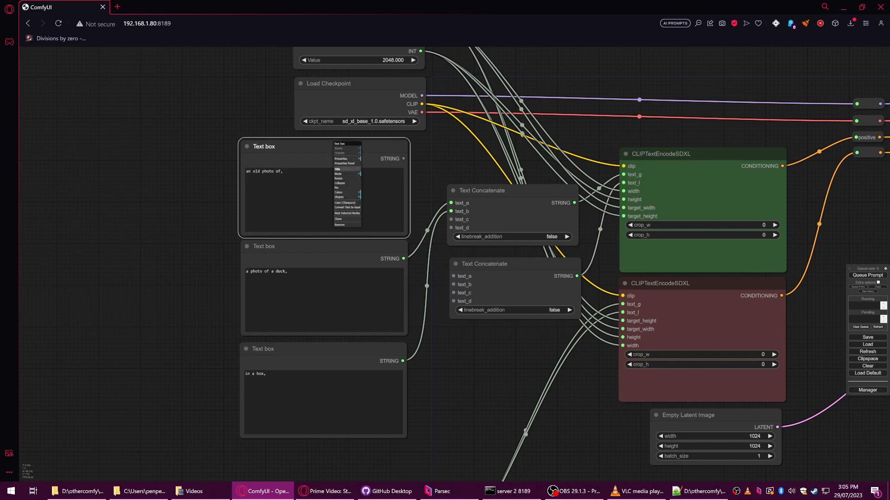
{"action": "left_click", "coordinate": [352, 174]}
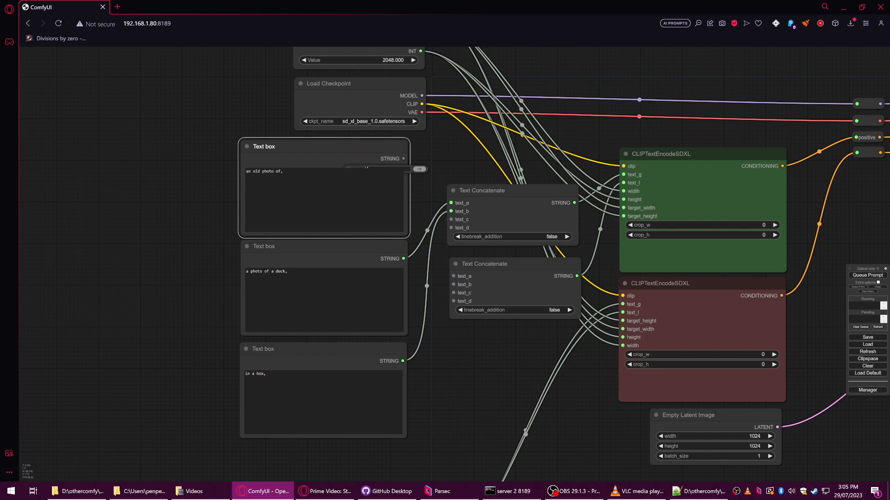
{"action": "type", "text": "Art medium"}
{"action": "key", "text": "Return"}
Step: Connect Art medium to text_a and the "a photo of a duck," Text box to text_b of the upper Text Concatenate node
{"action": "left_click_drag", "start_coordinate": [298, 143], "coordinate": [296, 139]}
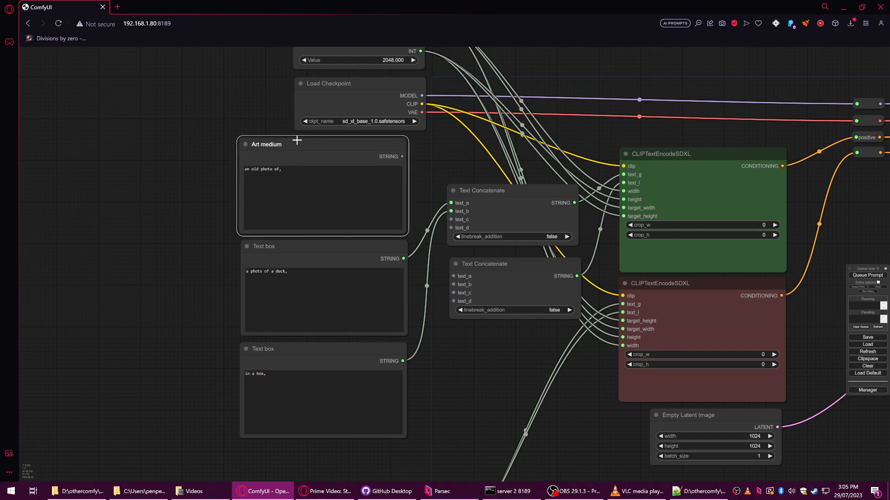
{"action": "left_click_drag", "start_coordinate": [402, 155], "coordinate": [449, 202]}
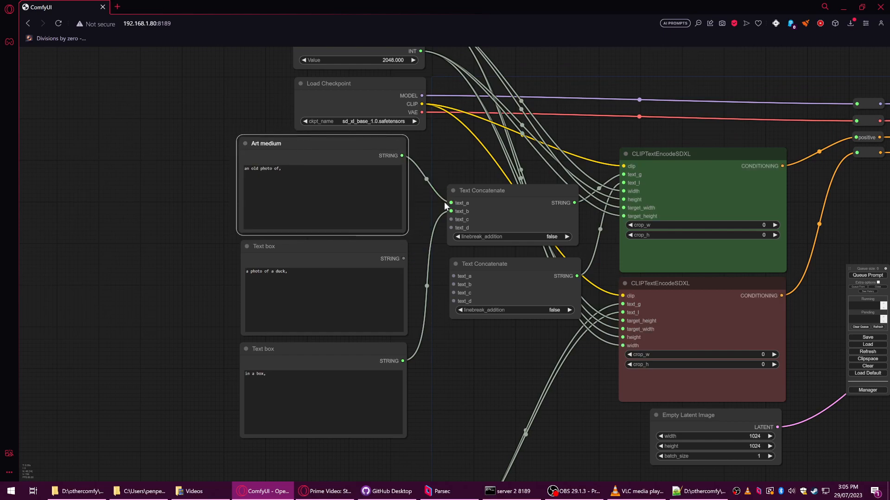
{"action": "left_click_drag", "start_coordinate": [351, 143], "coordinate": [371, 143]}
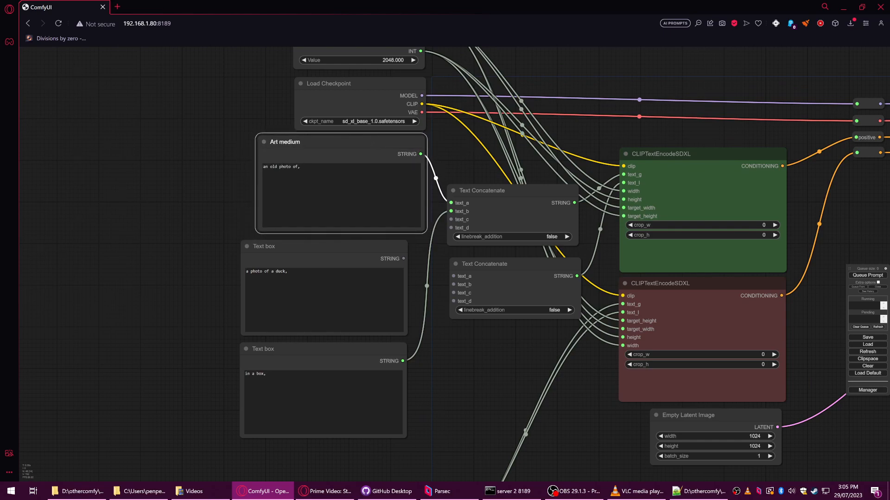
{"action": "left_click_drag", "start_coordinate": [338, 143], "coordinate": [337, 142]}
{"action": "left_click_drag", "start_coordinate": [306, 166], "coordinate": [235, 172]}
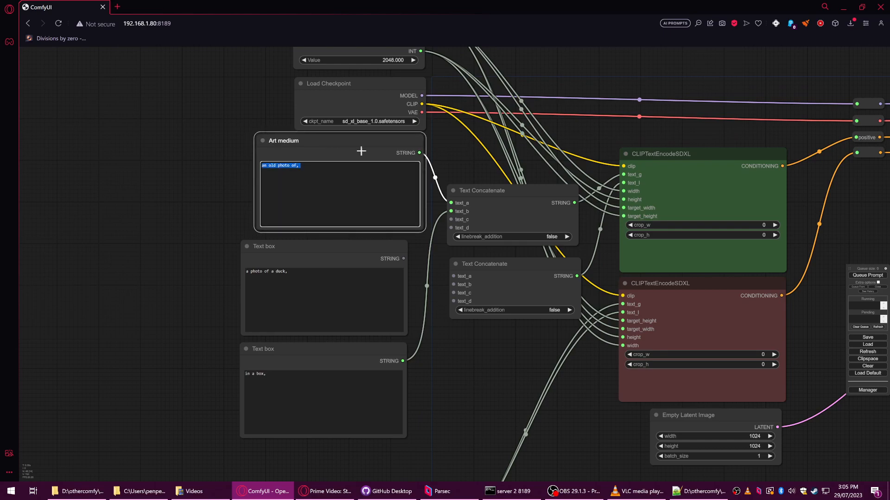
{"action": "left_click_drag", "start_coordinate": [381, 250], "coordinate": [428, 241]}
{"action": "left_click_drag", "start_coordinate": [450, 213], "coordinate": [450, 213]}
Step: Reposition the Art medium node so it sits just above the duck Text box
{"action": "left_click_drag", "start_coordinate": [318, 150], "coordinate": [319, 153]}
{"action": "left_click", "coordinate": [299, 165]}
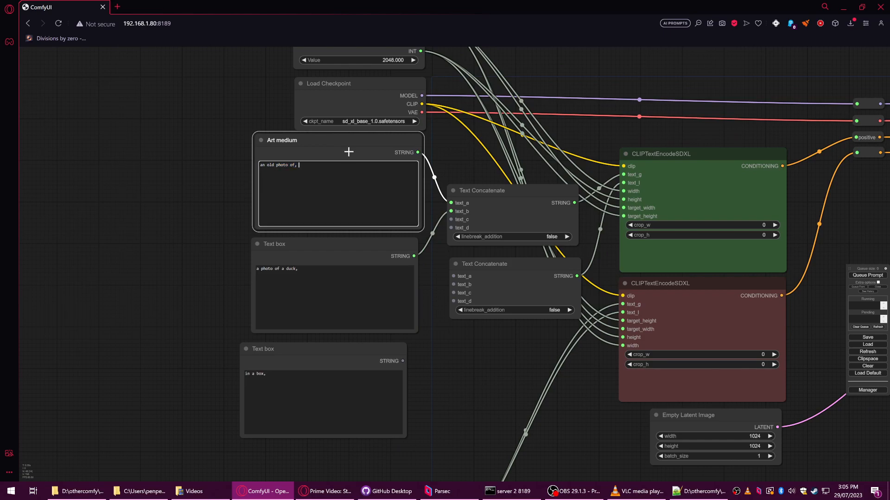
{"action": "key", "text": "ctrl+a"}
{"action": "mouse_move", "coordinate": [365, 140]}
{"action": "left_mouse_down"}
{"action": "mouse_move", "coordinate": [366, 155]}
{"action": "mouse_move", "coordinate": [365, 142]}
{"action": "mouse_move", "coordinate": [355, 147]}
{"action": "left_mouse_up"}
{"action": "key", "text": "ctrl+a"}
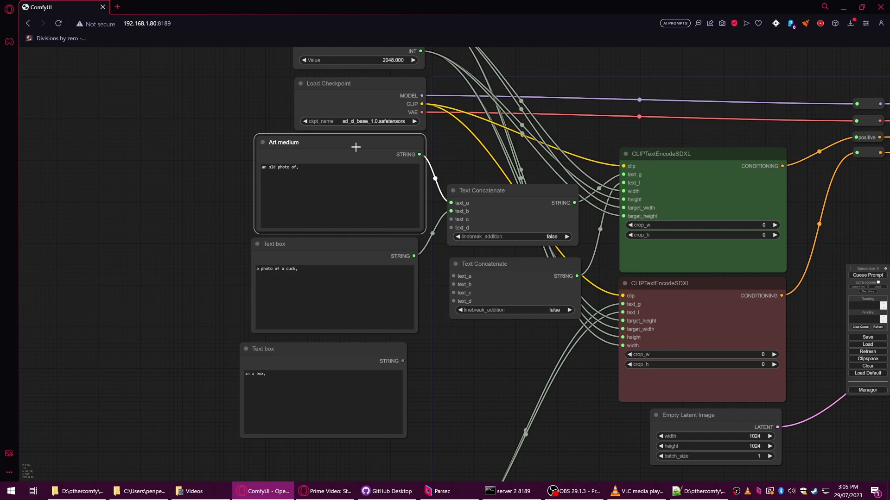
Step: Replace the duck Text box's text with "a duck with yellow feathers and a blue head,"
{"action": "left_click_drag", "start_coordinate": [334, 254], "coordinate": [251, 280]}
{"action": "type", "text": "a duck with yel"}
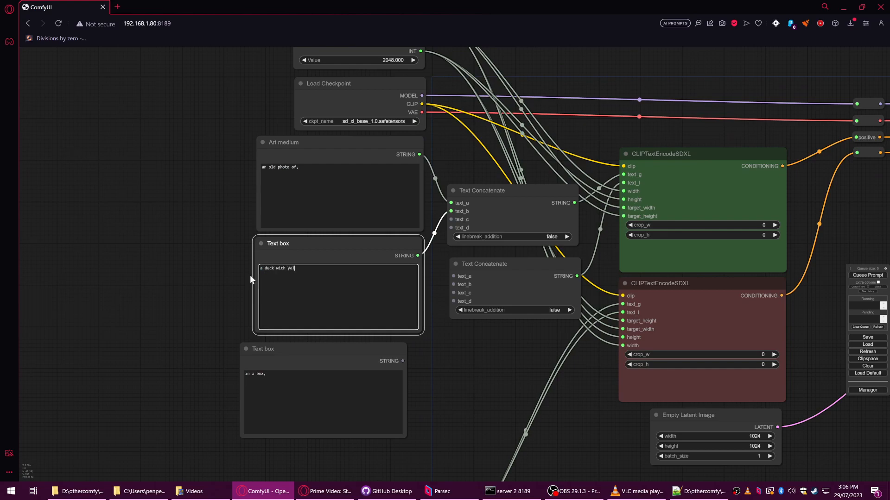
{"action": "type", "text": "low feathers and a blue head,"}
Step: Align the "in a box," Text box under the other two and retitle it "Location"
{"action": "left_click_drag", "start_coordinate": [308, 350], "coordinate": [324, 348]}
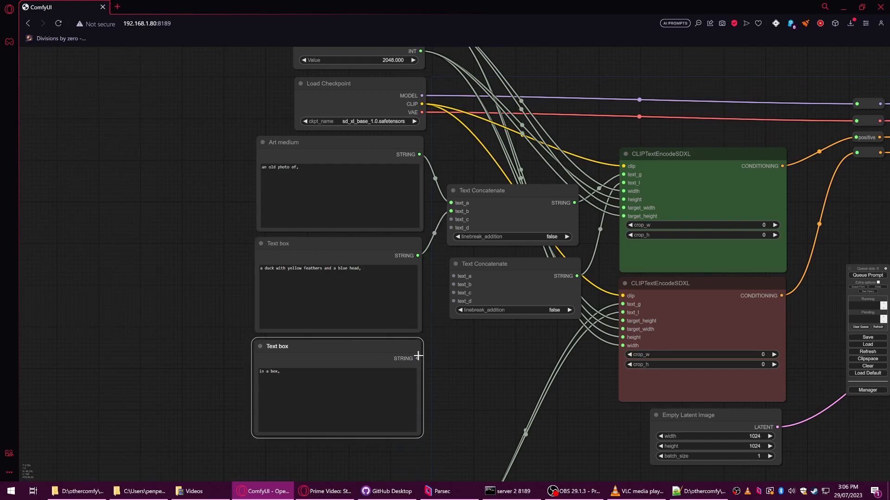
{"action": "right_click", "coordinate": [326, 349]}
{"action": "left_click", "coordinate": [342, 375]}
{"action": "key", "text": "Return"}
{"action": "right_click", "coordinate": [349, 353]}
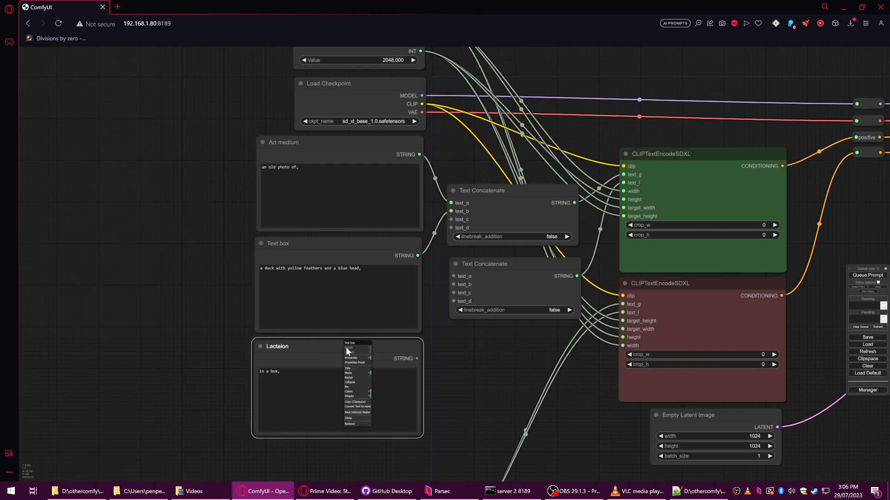
{"action": "left_click", "coordinate": [364, 375]}
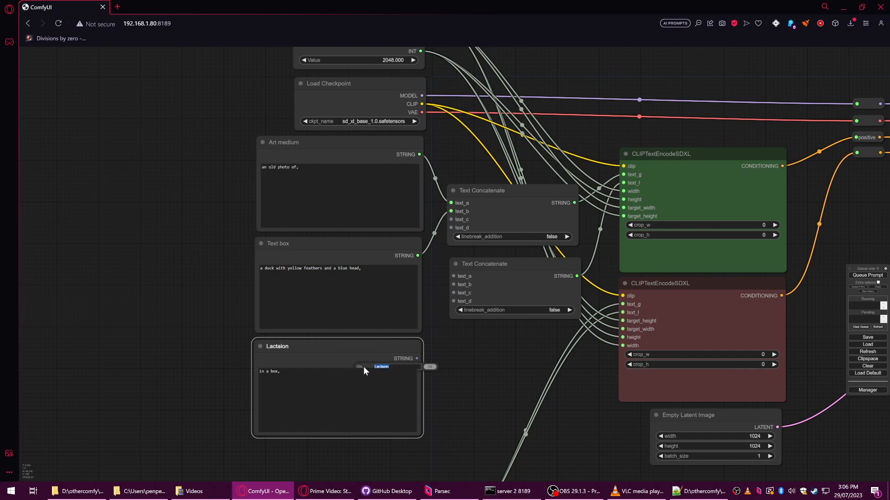
{"action": "type", "text": "Location"}
{"action": "key", "text": "Return"}
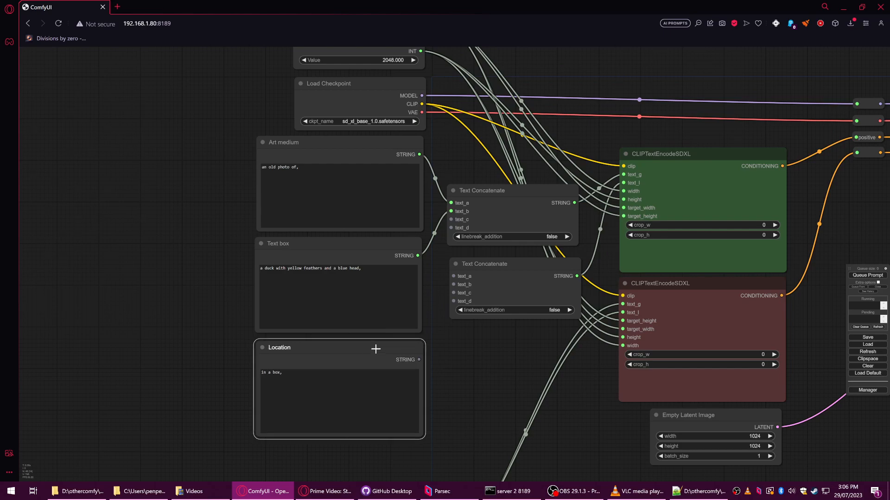
Step: Retitle the Text box describing the duck as "Subject"
{"action": "left_click", "coordinate": [373, 242]}
{"action": "right_click", "coordinate": [373, 241]}
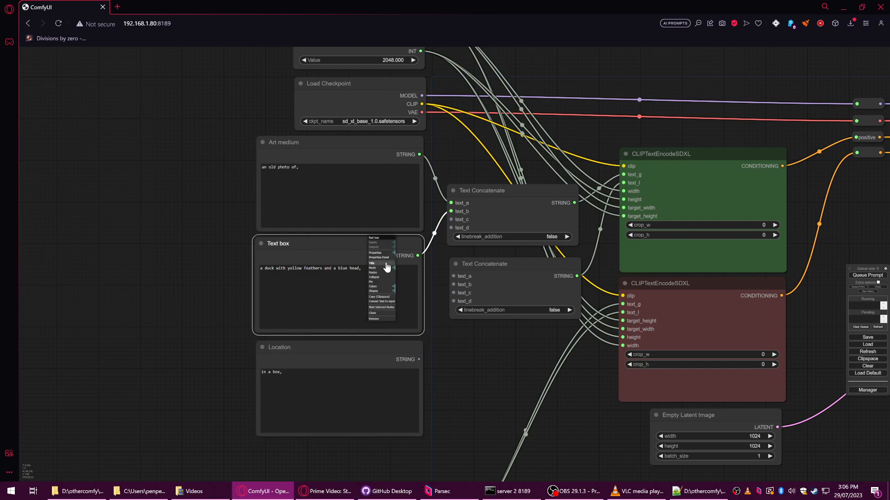
{"action": "left_click", "coordinate": [382, 263]}
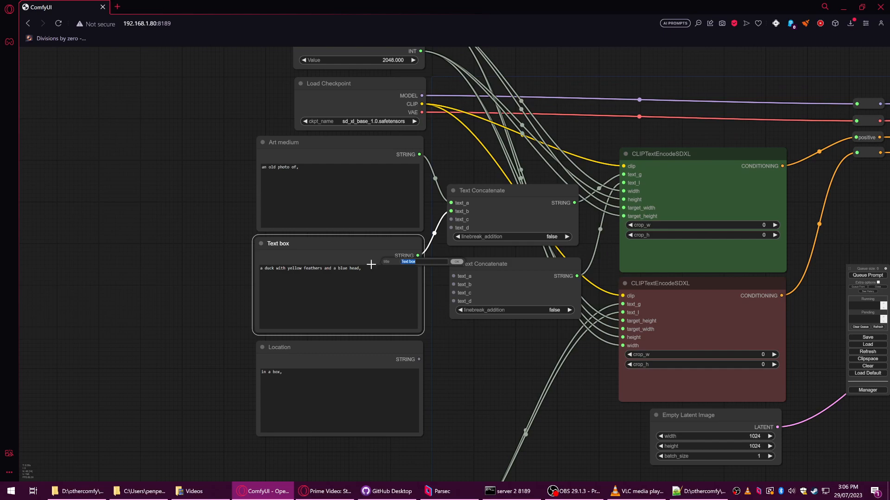
{"action": "type", "text": "Subject"}
{"action": "key", "text": "Return"}
Step: Nudge the Subject and Location nodes into a tidy column beneath Art medium
{"action": "mouse_move", "coordinate": [370, 263]}
{"action": "left_mouse_down"}
{"action": "mouse_move", "coordinate": [359, 252]}
{"action": "mouse_move", "coordinate": [369, 260]}
{"action": "left_mouse_up"}
{"action": "left_click", "coordinate": [314, 153]}
{"action": "left_click", "coordinate": [292, 244]}
{"action": "left_click_drag", "start_coordinate": [348, 357], "coordinate": [355, 349]}
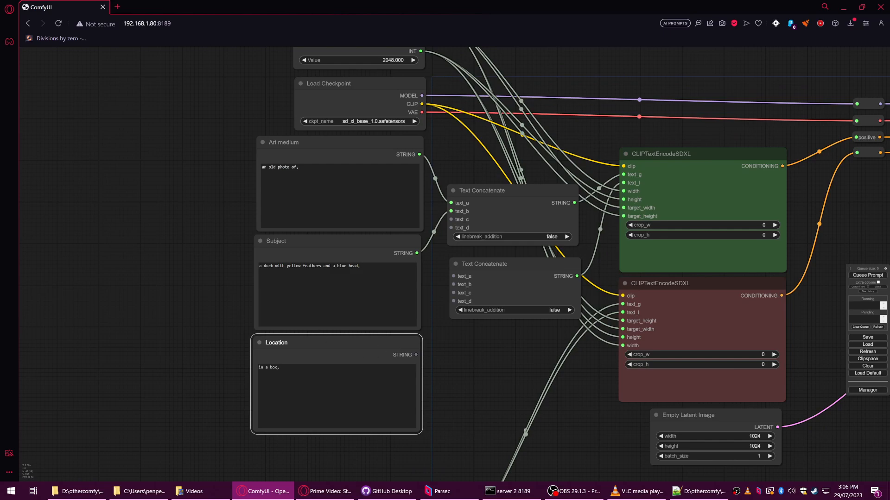
{"action": "left_click", "coordinate": [301, 167]}
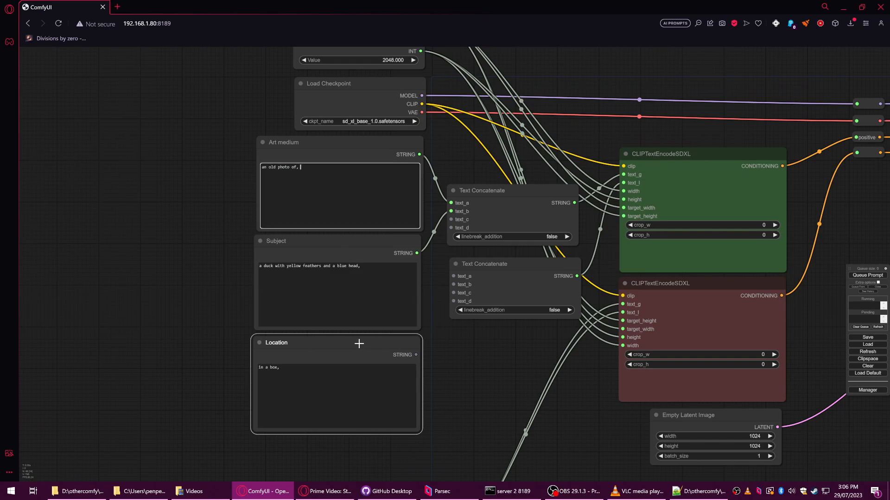
{"action": "left_click_drag", "start_coordinate": [359, 343], "coordinate": [360, 347]}
{"action": "left_click_drag", "start_coordinate": [503, 378], "coordinate": [484, 351]}
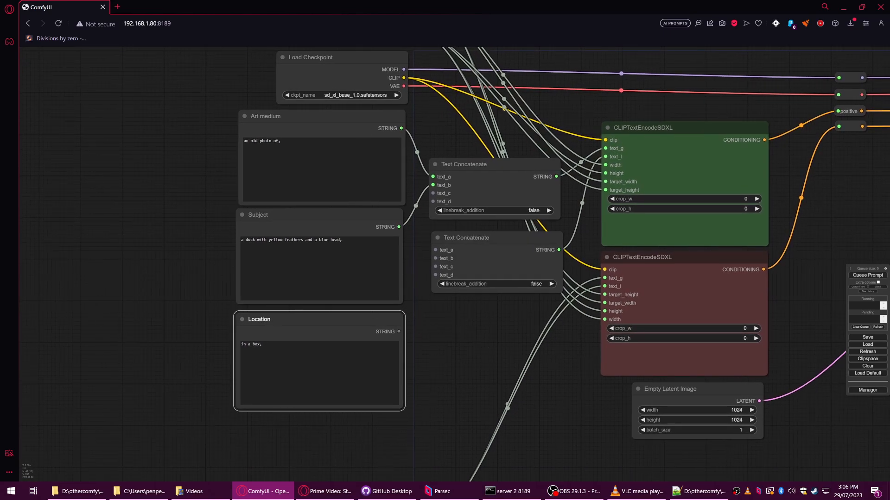
Step: Connect Location to text_c of the upper Text Concatenate node and move that concatenate node slightly higher
{"action": "left_click_drag", "start_coordinate": [398, 331], "coordinate": [433, 193]}
{"action": "mouse_move", "coordinate": [503, 162]}
{"action": "left_mouse_down"}
{"action": "mouse_move", "coordinate": [580, 149]}
{"action": "mouse_move", "coordinate": [485, 145]}
{"action": "mouse_move", "coordinate": [507, 150]}
{"action": "left_mouse_up"}
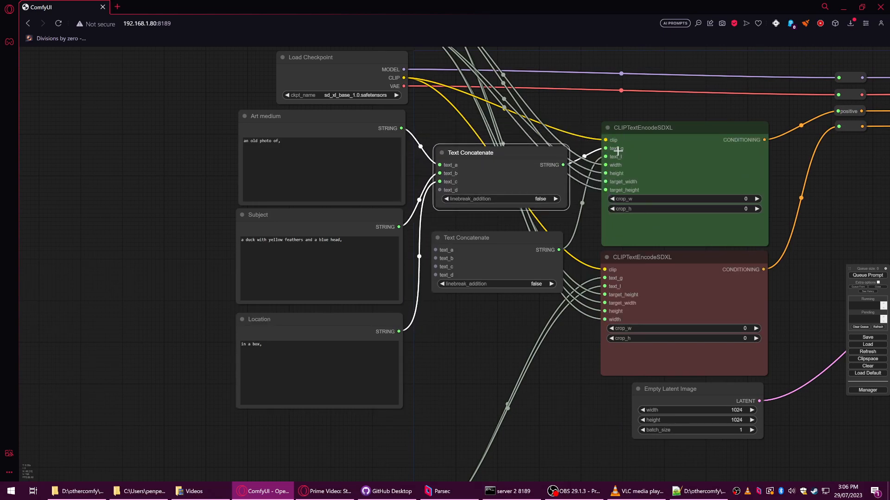
{"action": "left_click_drag", "start_coordinate": [348, 324], "coordinate": [347, 321]}
{"action": "left_click", "coordinate": [324, 228]}
{"action": "left_click", "coordinate": [321, 133]}
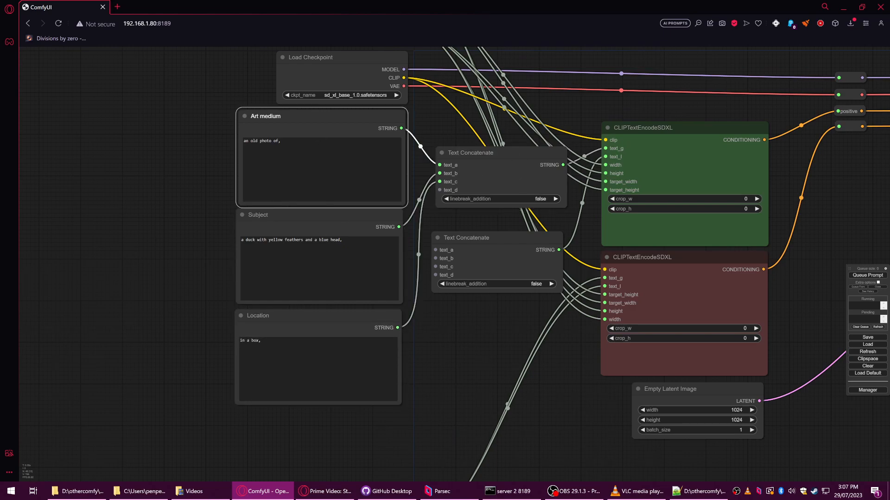
{"action": "left_click", "coordinate": [376, 317]}
Step: Duplicate the Location node below itself and set the copy's text to "UHD, 8k, photograph, film grain, motion blur,"
{"action": "left_click_drag", "start_coordinate": [471, 342], "coordinate": [495, 252]}
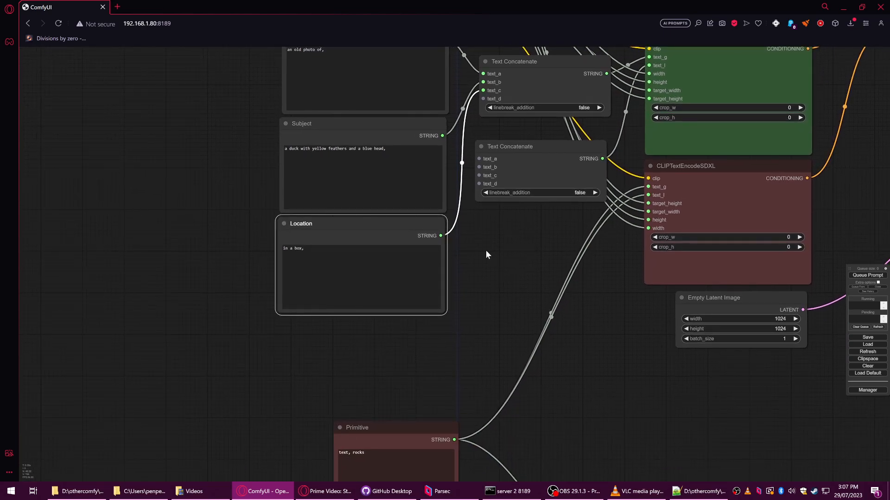
{"action": "left_click_drag", "start_coordinate": [394, 229], "coordinate": [394, 330], "text": "alt"}
{"action": "left_click", "coordinate": [309, 352]}
{"action": "key", "text": "ctrl+a"}
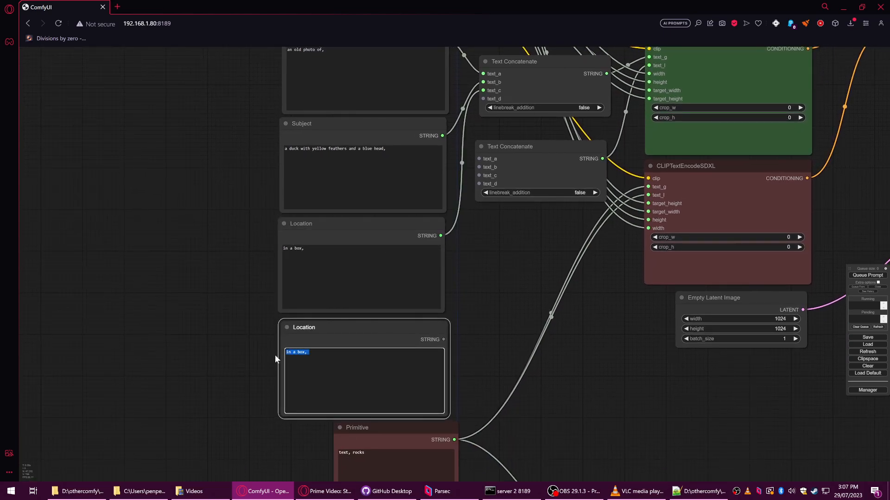
{"action": "type", "text": "u"}
{"action": "type", "text": "HD, 8"}
{"action": "type", "text": "k, "}
{"action": "type", "text": "photog"}
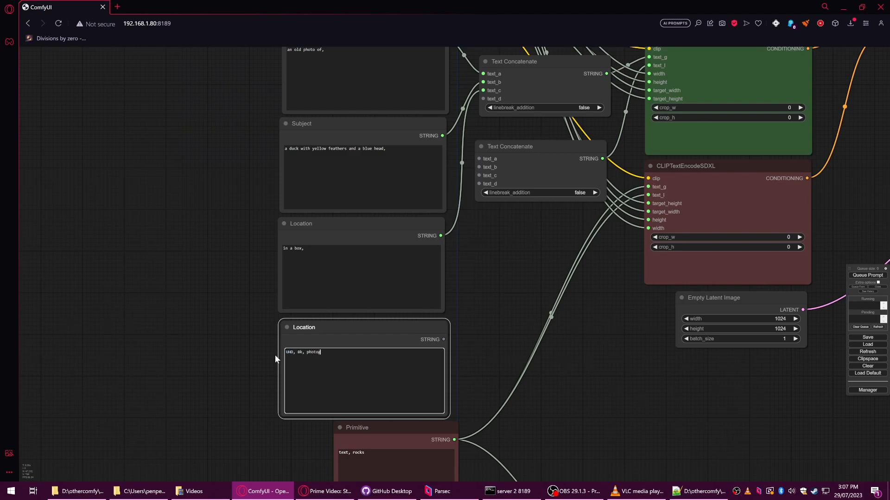
{"action": "type", "text": "raph, film grain"}
{"action": "type", "text": ", motion blur,"}
Step: Move the negative Primitive node out of the way and append "dlsr," to the duplicated Location node's text
{"action": "left_click_drag", "start_coordinate": [450, 426], "coordinate": [436, 425]}
{"action": "left_click_drag", "start_coordinate": [486, 337], "coordinate": [459, 396]}
{"action": "left_click", "coordinate": [365, 412]}
{"action": "type", "text": "dlsr,"}
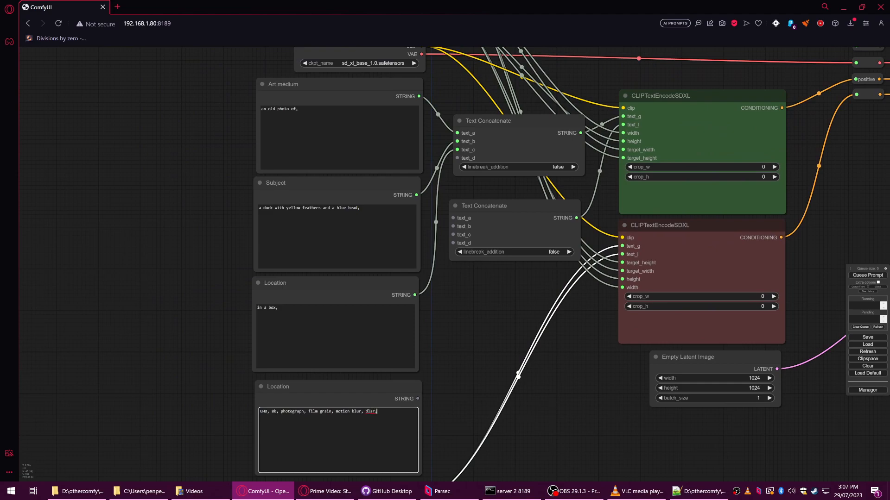
Step: Retitle the duplicated Location node as "qualatative" and align it beneath the Location node
{"action": "left_click", "coordinate": [280, 308]}
{"action": "left_click", "coordinate": [362, 208]}
{"action": "left_click", "coordinate": [300, 110]}
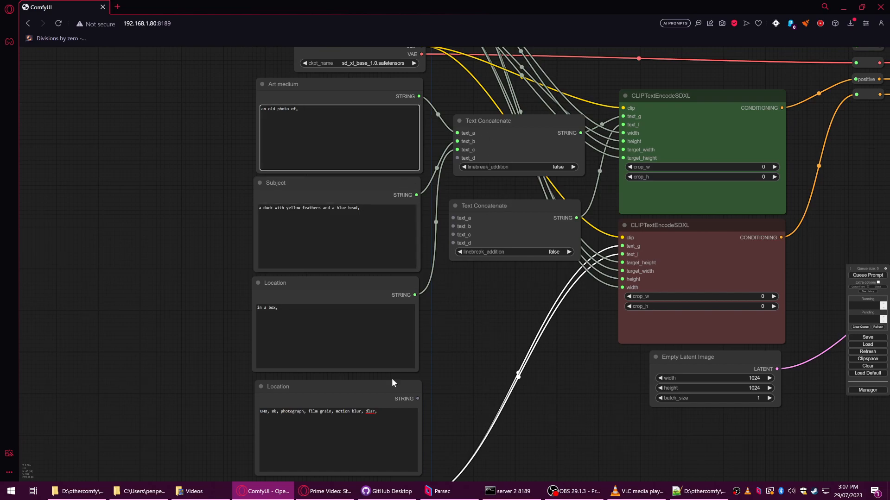
{"action": "left_click", "coordinate": [340, 387]}
{"action": "right_click", "coordinate": [335, 384]}
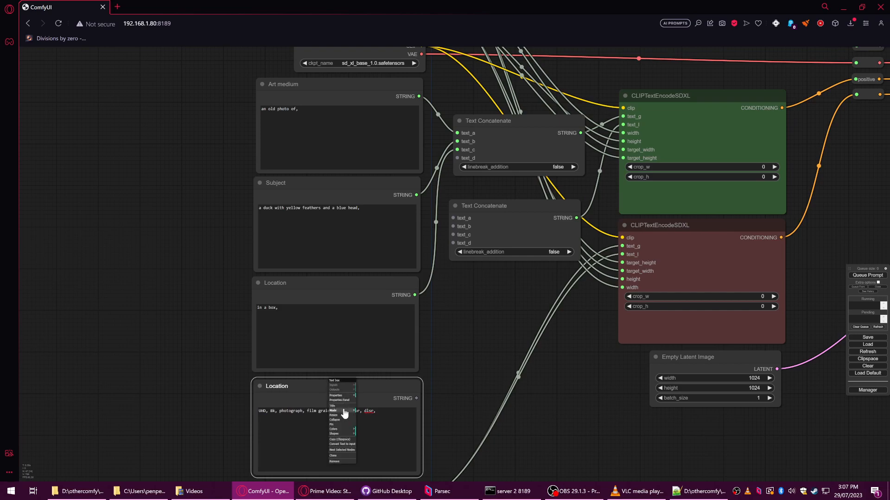
{"action": "left_click", "coordinate": [333, 406]}
{"action": "left_click_drag", "start_coordinate": [393, 392], "coordinate": [385, 393]}
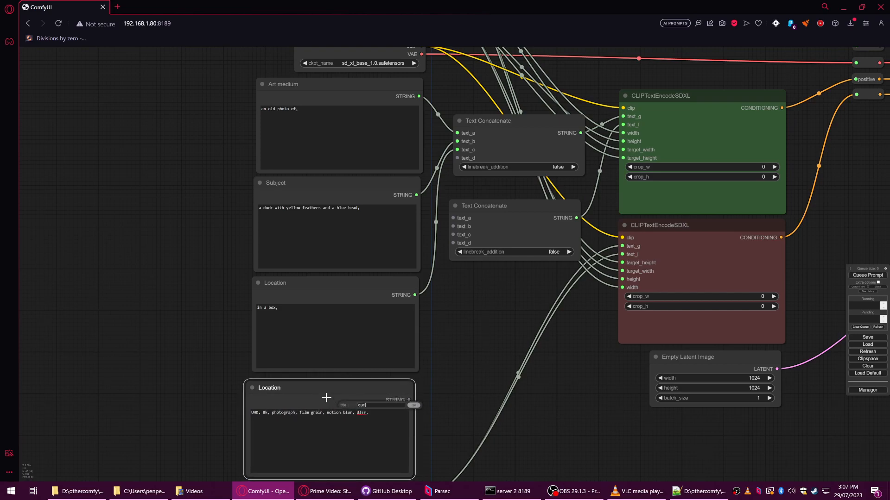
{"action": "type", "text": "ve"}
{"action": "key", "text": "Return"}
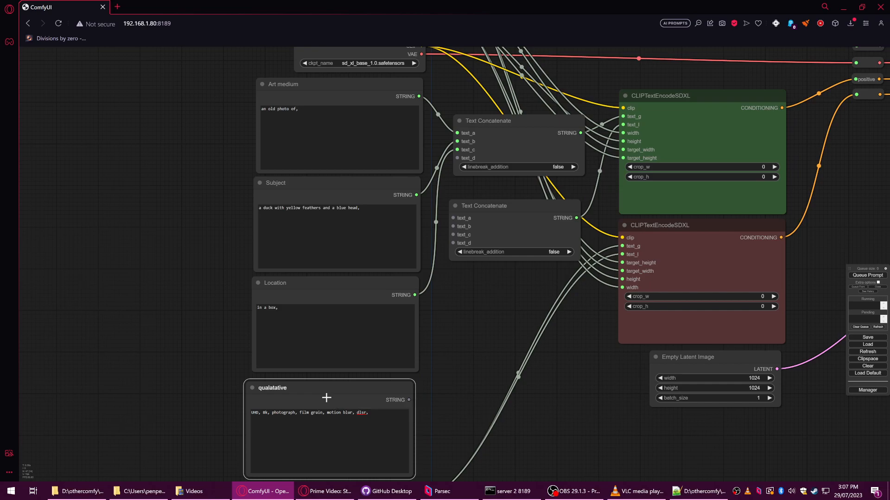
{"action": "left_click_drag", "start_coordinate": [354, 389], "coordinate": [360, 388]}
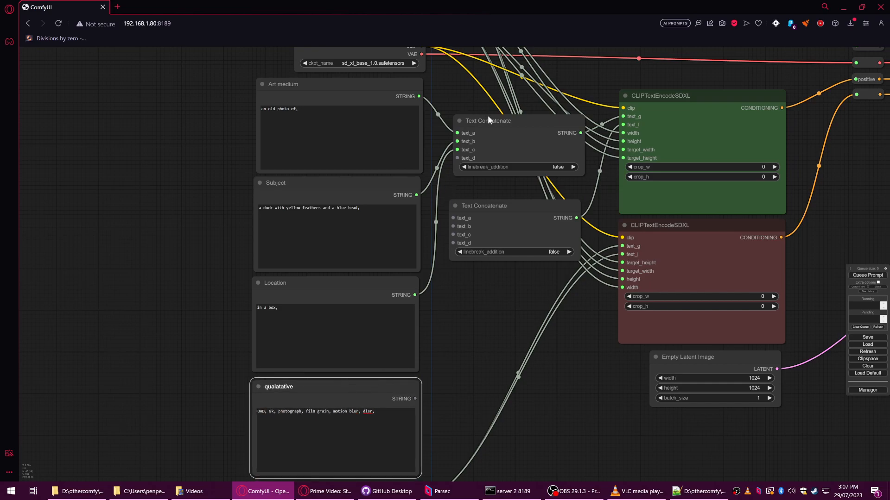
Step: Connect Location to text_a and qualatative to text_b of the lower Text Concatenate, and shift both text nodes slightly to clear the links
{"action": "left_click_drag", "start_coordinate": [485, 113], "coordinate": [487, 108]}
{"action": "left_click_drag", "start_coordinate": [415, 399], "coordinate": [453, 227]}
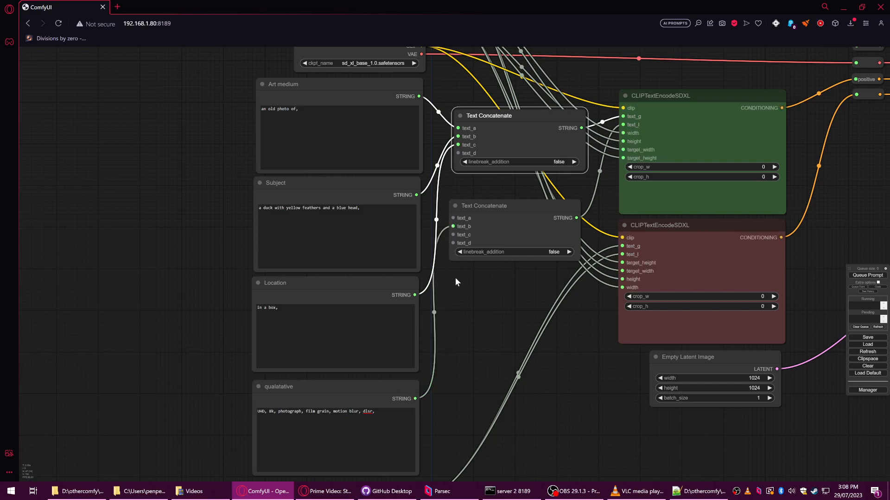
{"action": "left_click_drag", "start_coordinate": [415, 295], "coordinate": [453, 218]}
{"action": "mouse_move", "coordinate": [328, 282]}
{"action": "left_mouse_down"}
{"action": "mouse_move", "coordinate": [340, 294]}
{"action": "mouse_move", "coordinate": [327, 281]}
{"action": "left_mouse_up"}
{"action": "mouse_move", "coordinate": [349, 387]}
{"action": "left_mouse_down"}
{"action": "mouse_move", "coordinate": [333, 385]}
{"action": "mouse_move", "coordinate": [350, 385]}
{"action": "left_mouse_up"}
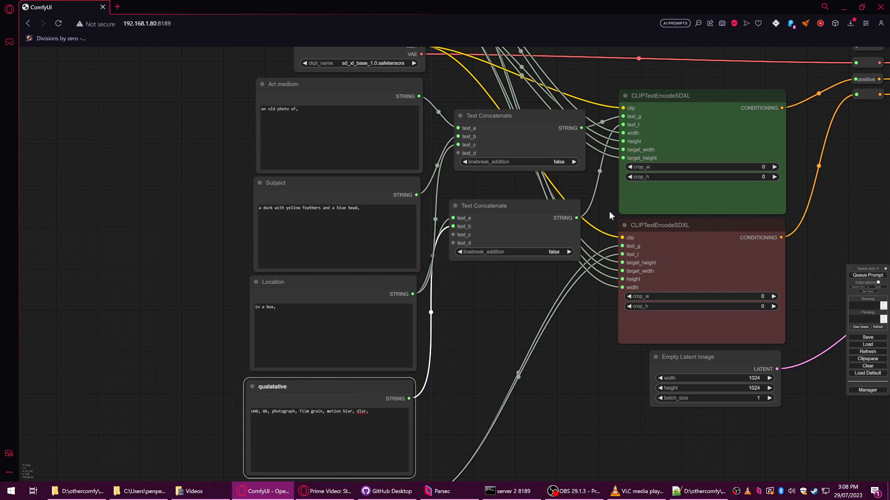
Step: Tidy the layout by realigning the Location, Subject and Art medium nodes and nudging both Text Concatenate nodes
{"action": "left_click_drag", "start_coordinate": [608, 211], "coordinate": [527, 229]}
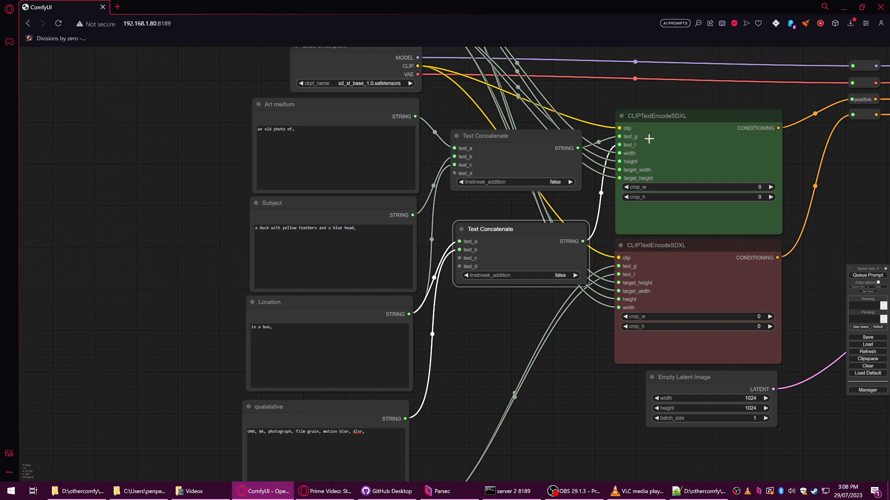
{"action": "left_click_drag", "start_coordinate": [354, 304], "coordinate": [352, 309]}
{"action": "left_click_drag", "start_coordinate": [353, 214], "coordinate": [348, 218]}
{"action": "left_click_drag", "start_coordinate": [340, 109], "coordinate": [333, 114]}
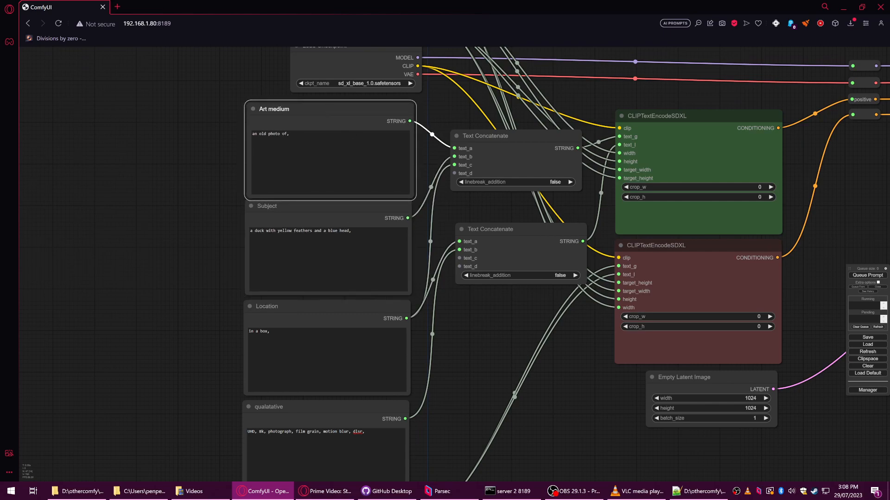
{"action": "left_click_drag", "start_coordinate": [503, 234], "coordinate": [505, 220]}
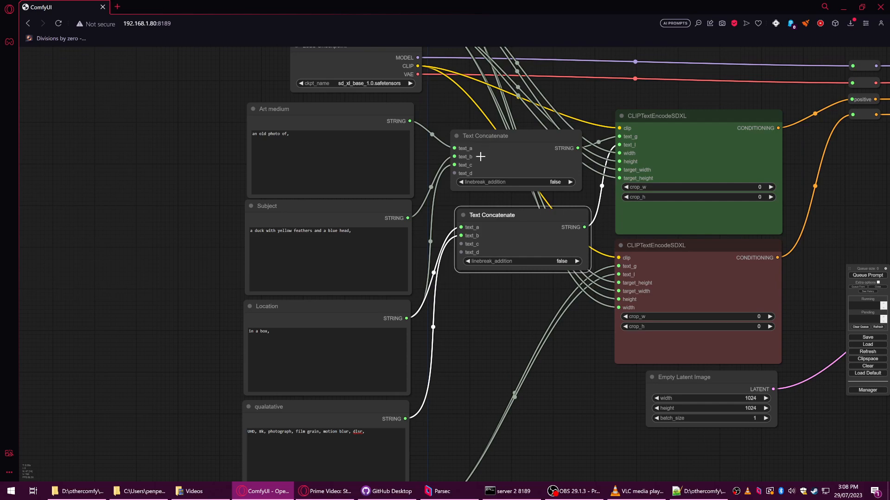
{"action": "left_click_drag", "start_coordinate": [405, 419], "coordinate": [486, 357]}
{"action": "left_click_drag", "start_coordinate": [504, 145], "coordinate": [507, 152]}
Step: Move the green positive CLIPTextEncodeSDXLRefiner node slightly higher
{"action": "left_click_drag", "start_coordinate": [506, 310], "coordinate": [383, 234]}
{"action": "scroll", "coordinate": [408, 338], "scroll_direction": "down", "scroll_amount": 2}
{"action": "left_click_drag", "start_coordinate": [444, 351], "coordinate": [371, 373]}
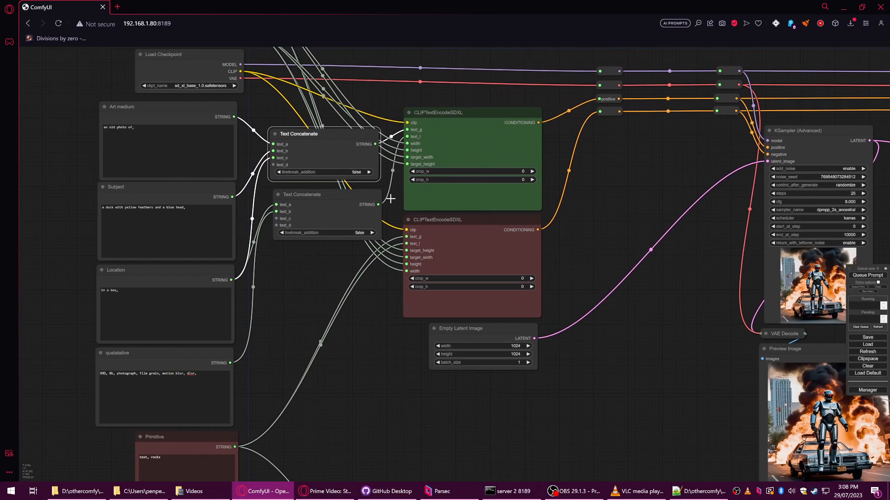
{"action": "left_click", "coordinate": [471, 120]}
{"action": "right_click", "coordinate": [452, 235]}
{"action": "scroll", "coordinate": [424, 257], "scroll_direction": "down", "scroll_amount": 4}
{"action": "left_click", "coordinate": [400, 373]}
{"action": "left_click_drag", "start_coordinate": [402, 372], "coordinate": [477, 213]}
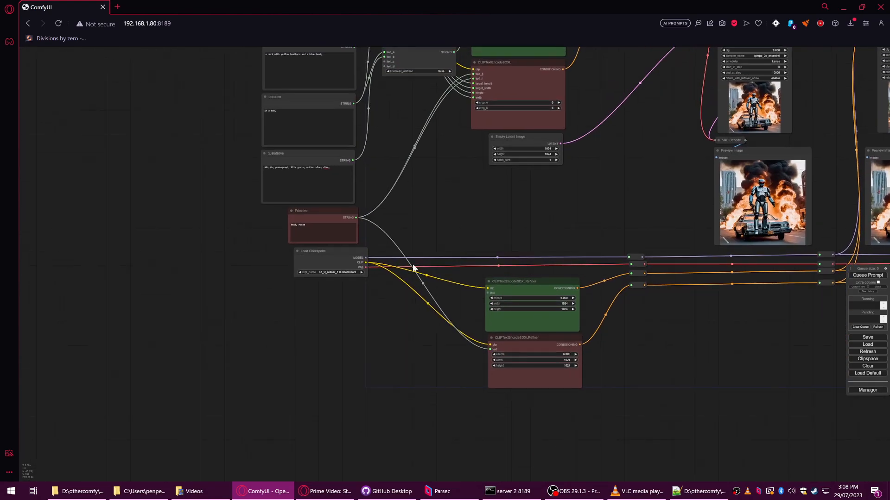
{"action": "left_click", "coordinate": [509, 286]}
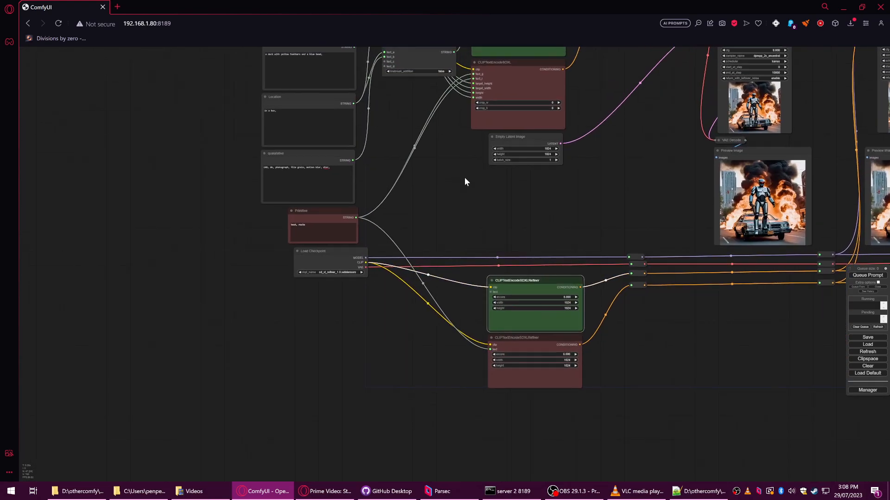
{"action": "left_click_drag", "start_coordinate": [462, 181], "coordinate": [481, 264]}
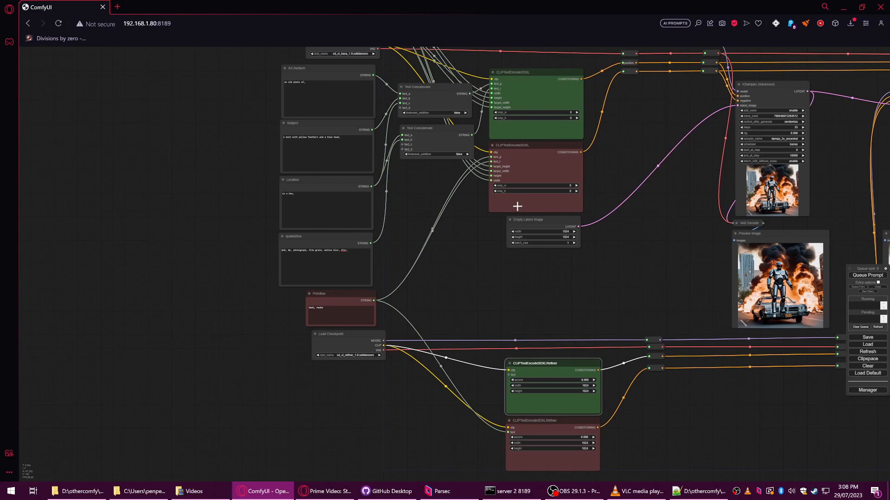
{"action": "left_click_drag", "start_coordinate": [530, 363], "coordinate": [528, 358]}
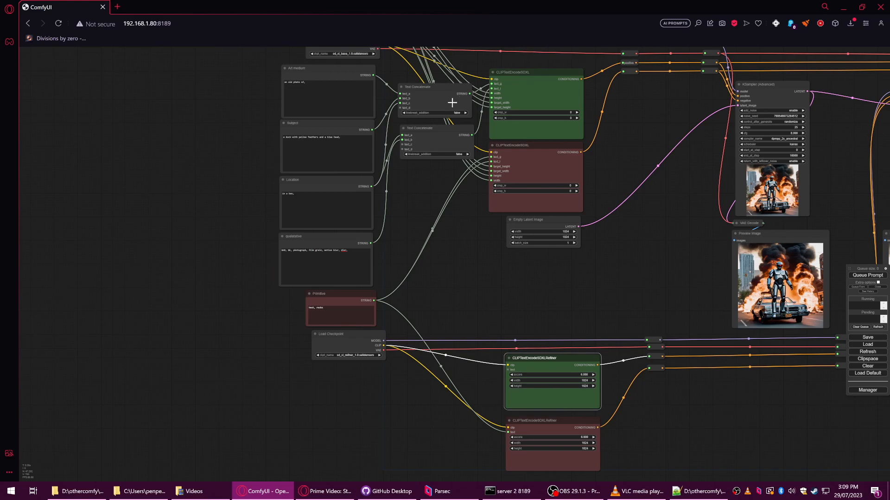
Step: Add a third Text Concatenate node above the refiner section and connect the upper concatenate's output to its text_a
{"action": "mouse_move", "coordinate": [448, 101]}
{"action": "left_mouse_down"}
{"action": "mouse_move", "coordinate": [464, 260]}
{"action": "mouse_move", "coordinate": [453, 255]}
{"action": "left_mouse_up"}
{"action": "scroll", "coordinate": [453, 254], "scroll_direction": "up", "scroll_amount": 3}
{"action": "left_click_drag", "start_coordinate": [460, 197], "coordinate": [452, 235]}
{"action": "mouse_move", "coordinate": [410, 131]}
{"action": "left_mouse_down"}
{"action": "mouse_move", "coordinate": [410, 160]}
{"action": "mouse_move", "coordinate": [408, 130]}
{"action": "left_mouse_up"}
{"action": "mouse_move", "coordinate": [422, 76]}
{"action": "left_mouse_down"}
{"action": "mouse_move", "coordinate": [452, 255]}
{"action": "mouse_move", "coordinate": [403, 314]}
{"action": "mouse_move", "coordinate": [450, 325]}
{"action": "mouse_move", "coordinate": [414, 88]}
{"action": "mouse_move", "coordinate": [423, 78]}
{"action": "left_mouse_up"}
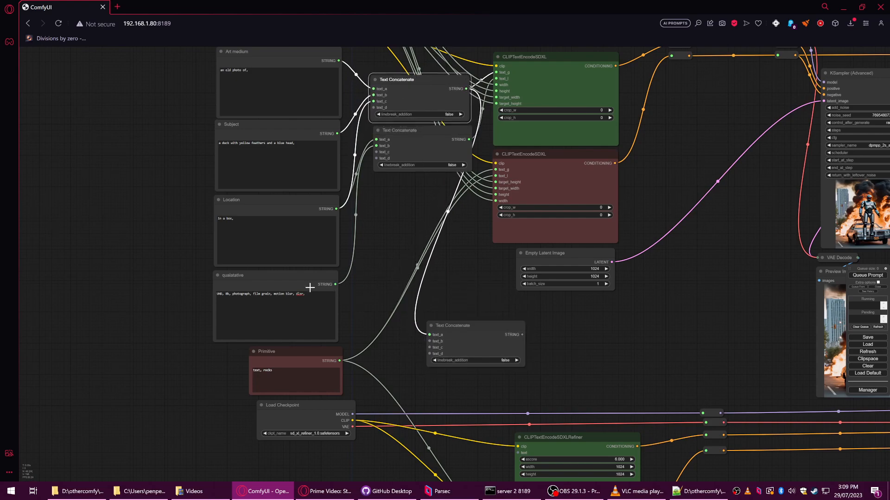
Step: Connect qualatative to text_b of the third Text Concatenate and its output to the positive refiner encoder's text input
{"action": "mouse_move", "coordinate": [413, 98]}
{"action": "left_mouse_down"}
{"action": "mouse_move", "coordinate": [422, 88]}
{"action": "mouse_move", "coordinate": [424, 95]}
{"action": "left_mouse_up"}
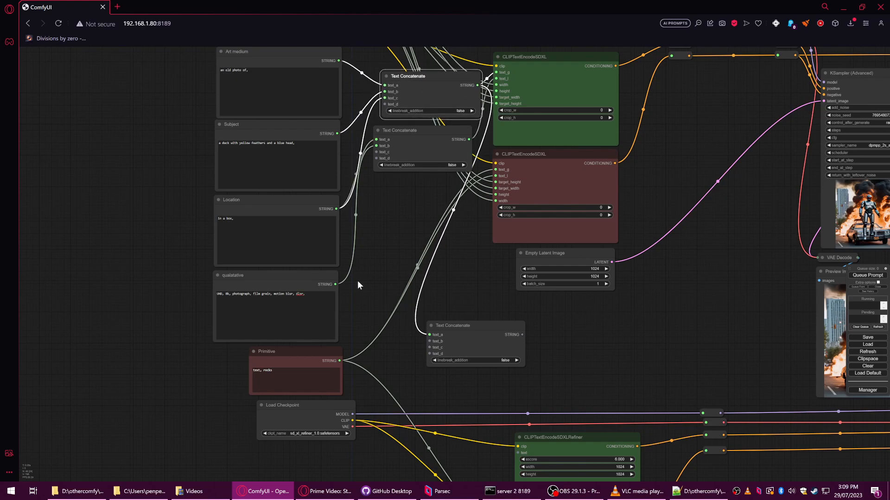
{"action": "left_click_drag", "start_coordinate": [335, 284], "coordinate": [459, 332]}
{"action": "left_click_drag", "start_coordinate": [535, 369], "coordinate": [453, 314]}
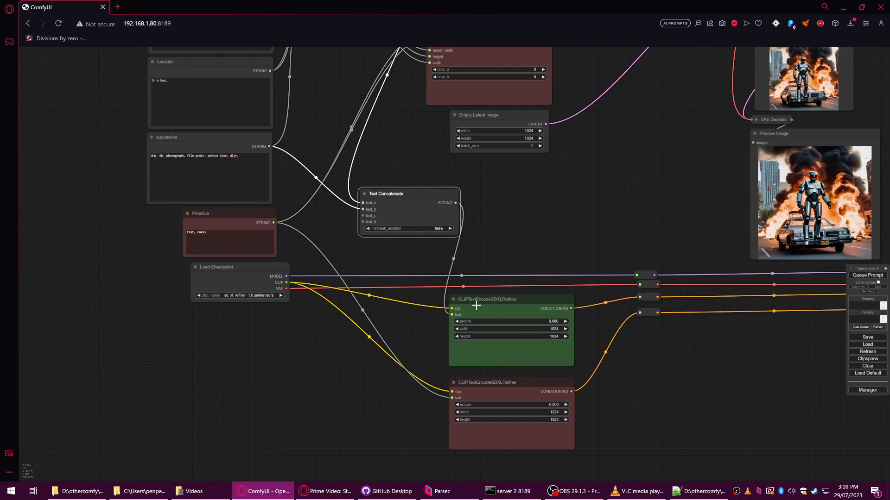
Step: Search the nodes for "debug" and add a Debug Text _O node beside the third Text Concatenate
{"action": "left_click_drag", "start_coordinate": [417, 199], "coordinate": [466, 199]}
{"action": "scroll", "coordinate": [441, 198], "scroll_direction": "up", "scroll_amount": 5}
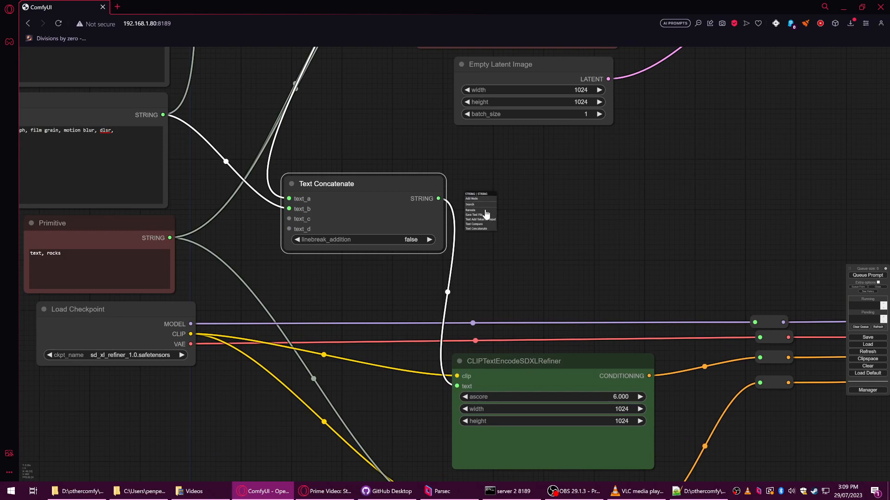
{"action": "left_click", "coordinate": [482, 205]}
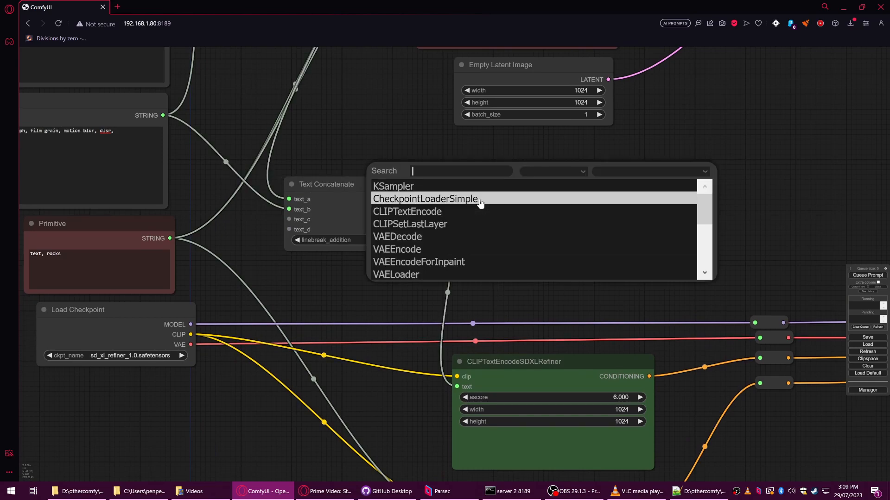
{"action": "type", "text": "dff"}
{"action": "type", "text": "ebug"}
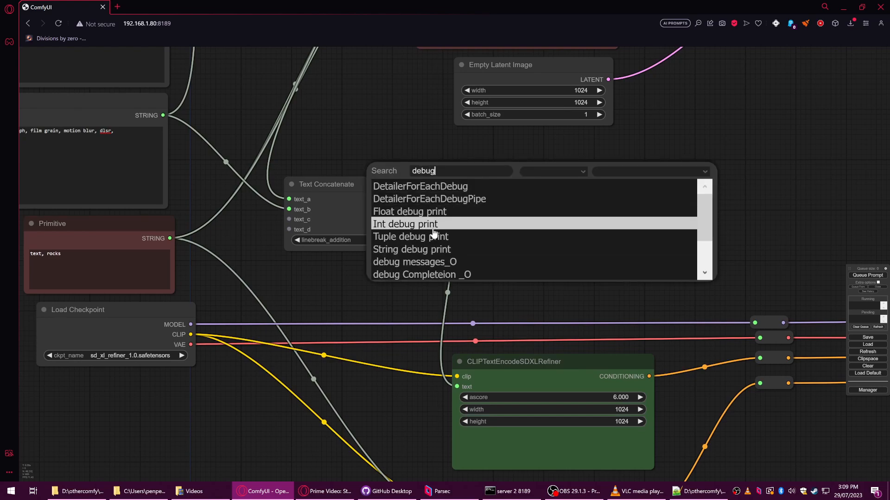
{"action": "scroll", "coordinate": [426, 252], "scroll_direction": "down", "scroll_amount": 2}
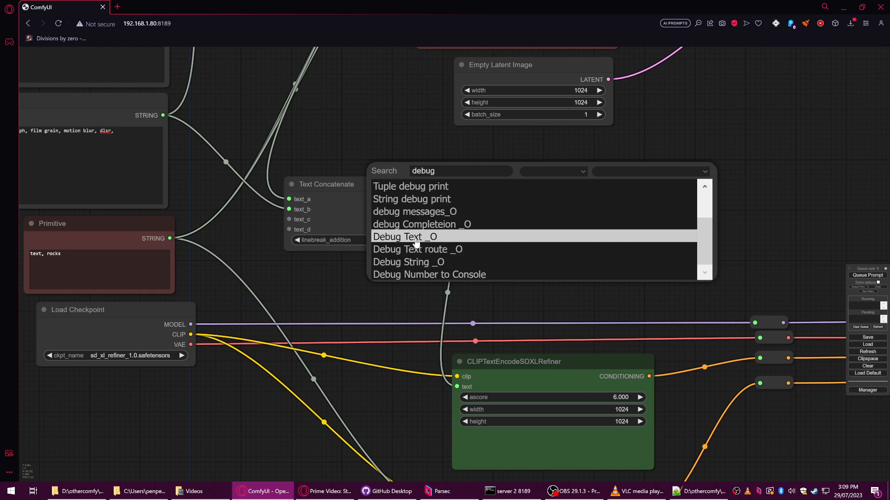
{"action": "left_click", "coordinate": [416, 242]}
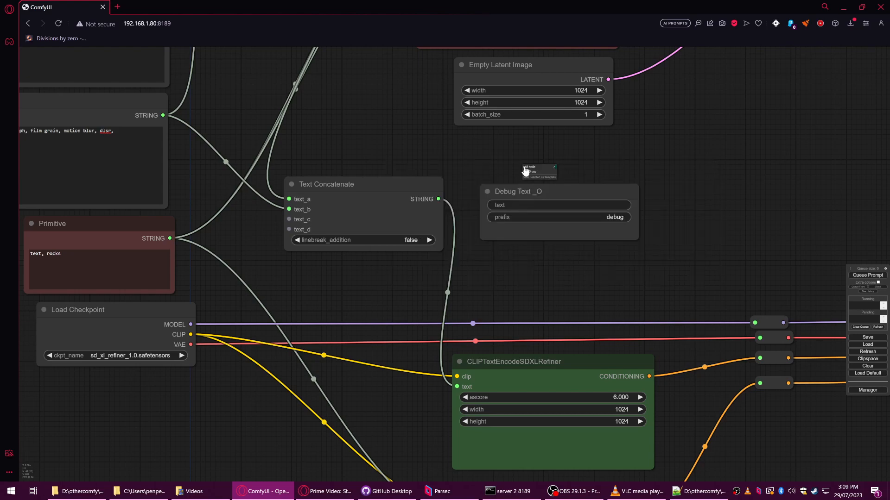
{"action": "left_click", "coordinate": [528, 167]}
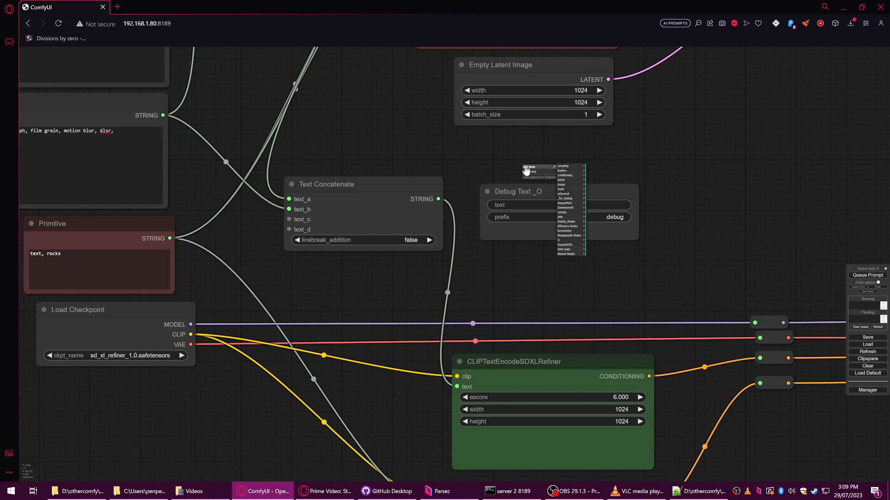
{"action": "left_click", "coordinate": [578, 241]}
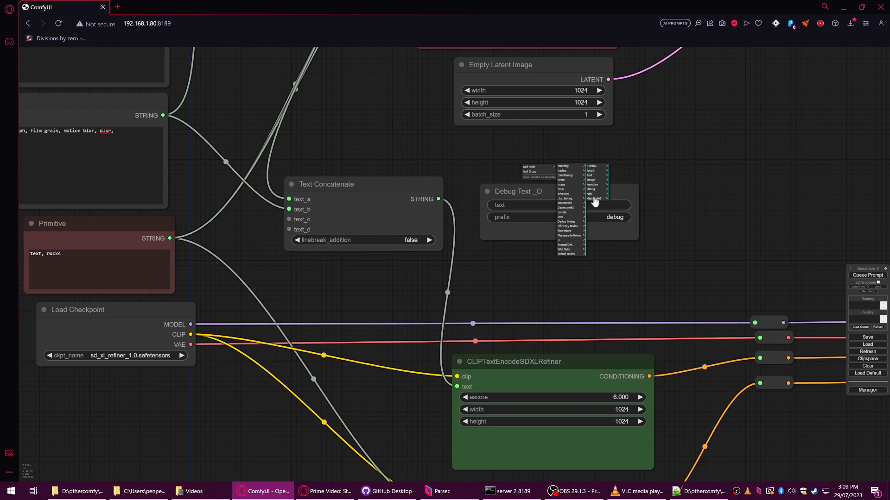
{"action": "left_click", "coordinate": [596, 176]}
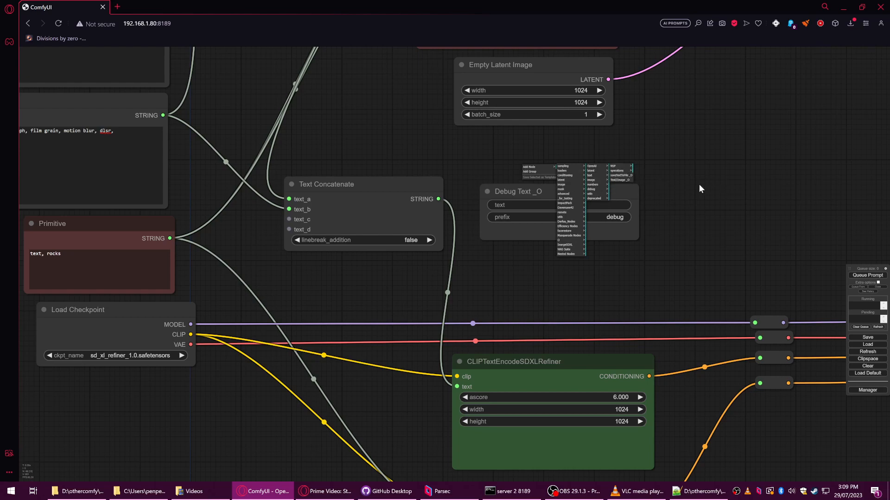
Step: Convert the Debug Text _O node's text to an input and connect the third Text Concatenate's STRING output to it
{"action": "mouse_move", "coordinate": [539, 192]}
{"action": "left_mouse_down"}
{"action": "mouse_move", "coordinate": [534, 184]}
{"action": "mouse_move", "coordinate": [527, 199]}
{"action": "left_mouse_up"}
{"action": "left_click_drag", "start_coordinate": [437, 198], "coordinate": [475, 200]}
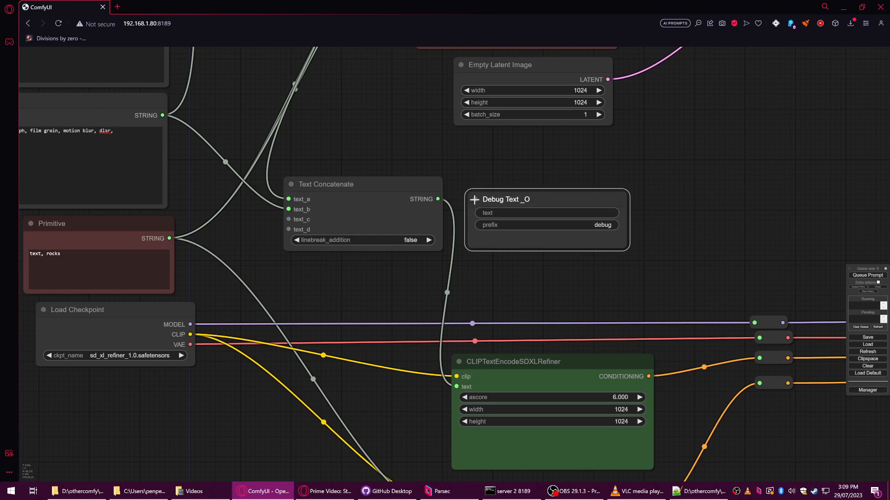
{"action": "right_click", "coordinate": [556, 209]}
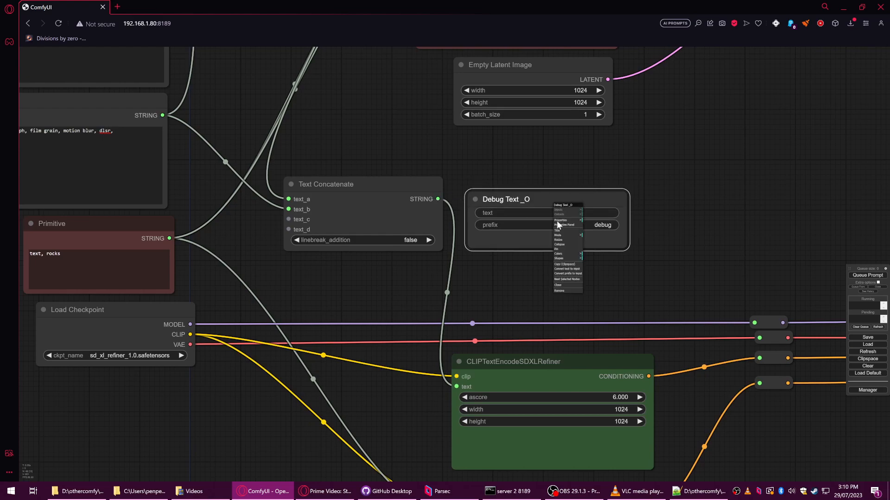
{"action": "left_click", "coordinate": [570, 269]}
{"action": "left_click_drag", "start_coordinate": [437, 200], "coordinate": [474, 214]}
Step: View the server 2 8189 console window, then return to ComfyUI and collapse the Debug Text _O node
{"action": "left_click", "coordinate": [508, 491]}
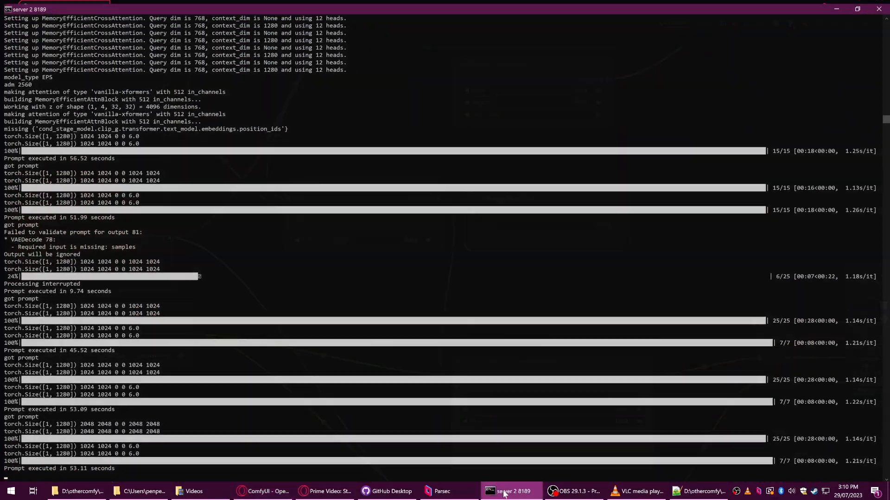
{"action": "left_click", "coordinate": [510, 493]}
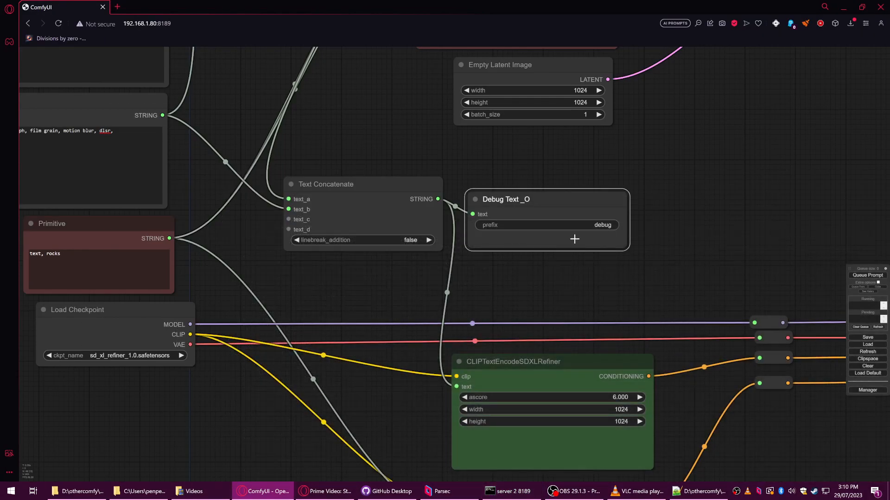
{"action": "scroll", "coordinate": [569, 246], "scroll_direction": "down", "scroll_amount": 2}
{"action": "left_click", "coordinate": [489, 200]}
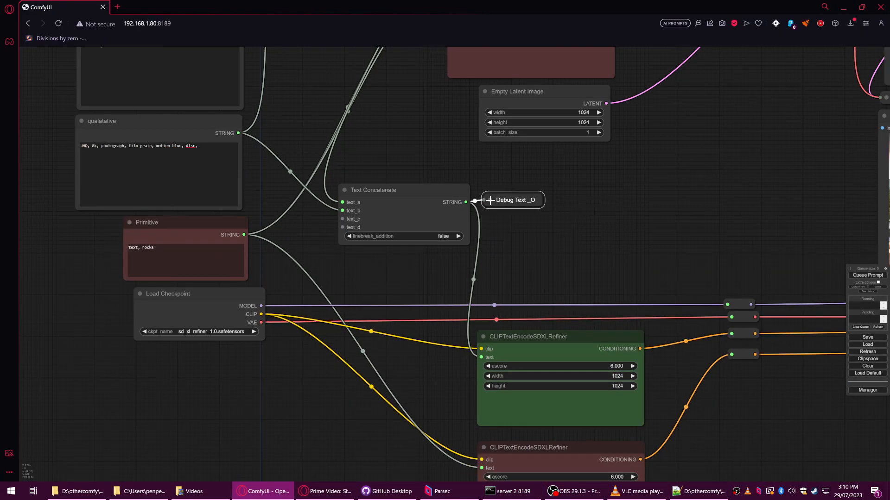
{"action": "left_click_drag", "start_coordinate": [498, 195], "coordinate": [496, 192]}
Step: Nudge the third Text Concatenate node slightly higher and adjust the collapsed Debug Text _O node beside it
{"action": "left_click_drag", "start_coordinate": [432, 160], "coordinate": [485, 277]}
{"action": "scroll", "coordinate": [458, 315], "scroll_direction": "down", "scroll_amount": 3}
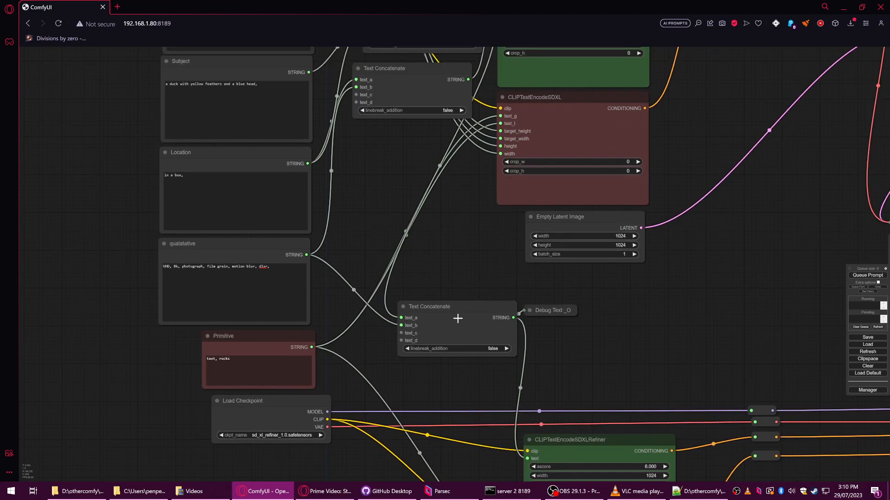
{"action": "left_click_drag", "start_coordinate": [461, 311], "coordinate": [460, 305]}
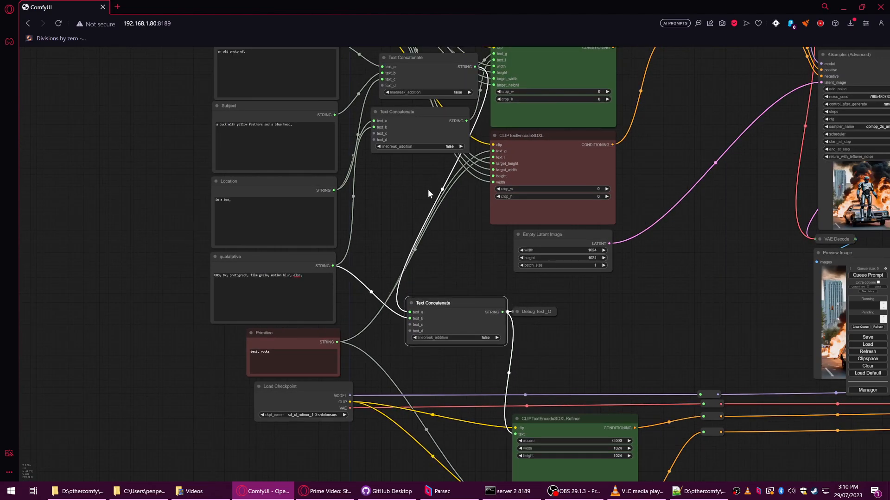
{"action": "left_click_drag", "start_coordinate": [428, 185], "coordinate": [433, 267]}
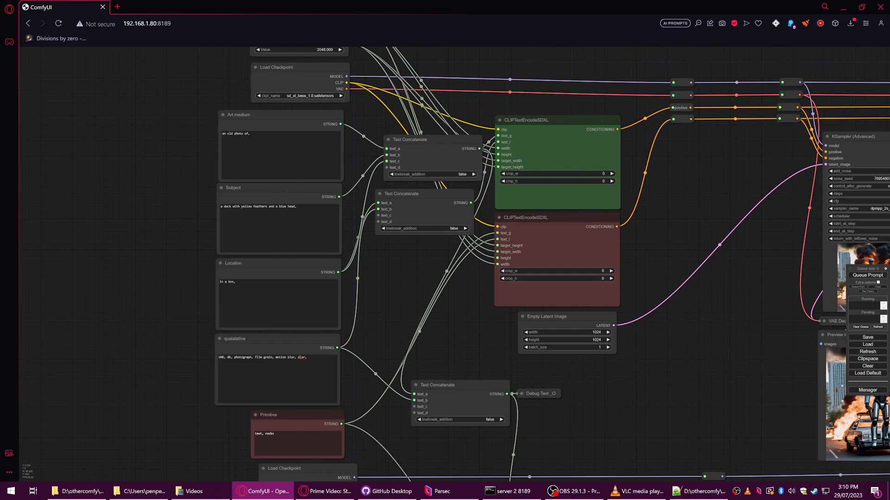
{"action": "left_click", "coordinate": [306, 370]}
{"action": "left_click_drag", "start_coordinate": [447, 310], "coordinate": [353, 197]}
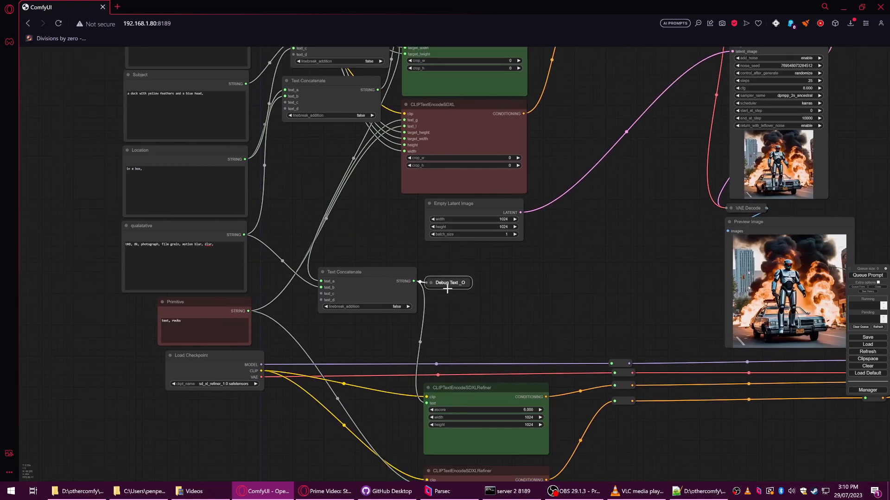
Step: Queue the prompt to generate an image from the concatenated text boxes
{"action": "scroll", "coordinate": [541, 306], "scroll_direction": "down", "scroll_amount": 3}
{"action": "left_click_drag", "start_coordinate": [474, 265], "coordinate": [465, 262]}
{"action": "scroll", "coordinate": [574, 405], "scroll_direction": "down", "scroll_amount": 2}
{"action": "left_click_drag", "start_coordinate": [595, 403], "coordinate": [478, 448]}
{"action": "left_click", "coordinate": [868, 277]}
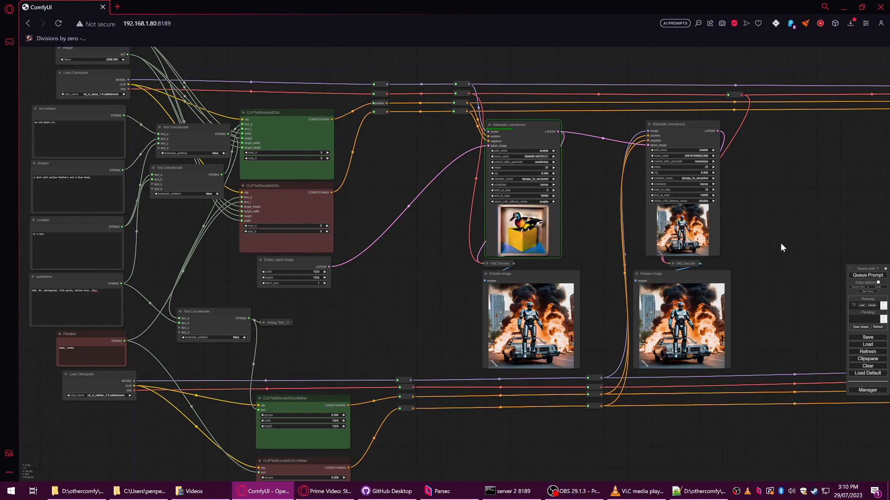
Step: Examine the first KSampler (Advanced) node's live duck preview during generation
{"action": "scroll", "coordinate": [554, 221], "scroll_direction": "up", "scroll_amount": 10}
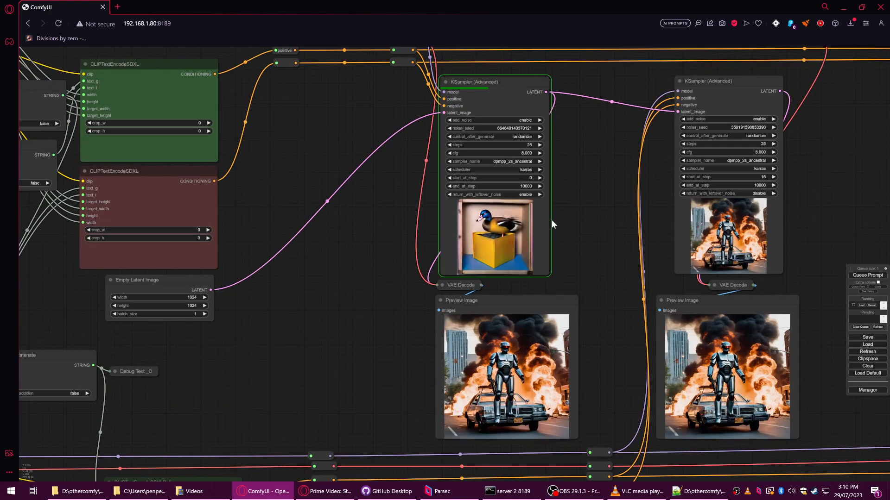
{"action": "scroll", "coordinate": [453, 228], "scroll_direction": "up", "scroll_amount": 1}
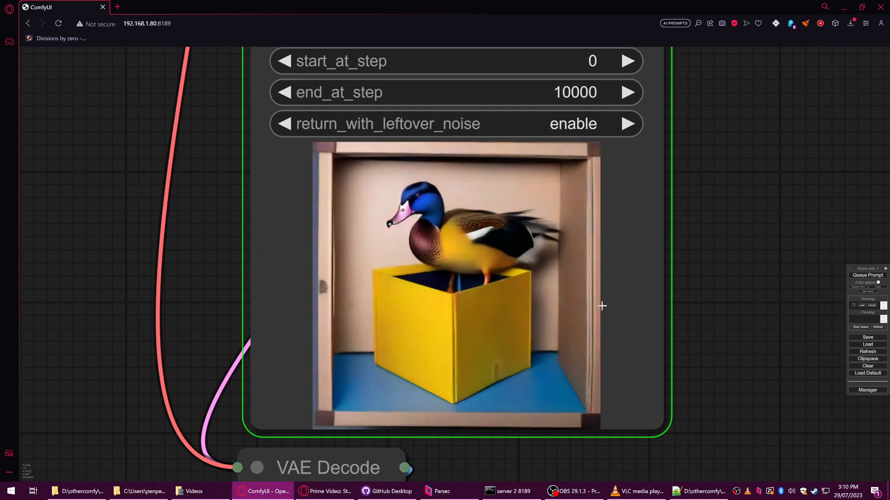
{"action": "scroll", "coordinate": [517, 251], "scroll_direction": "down", "scroll_amount": 4}
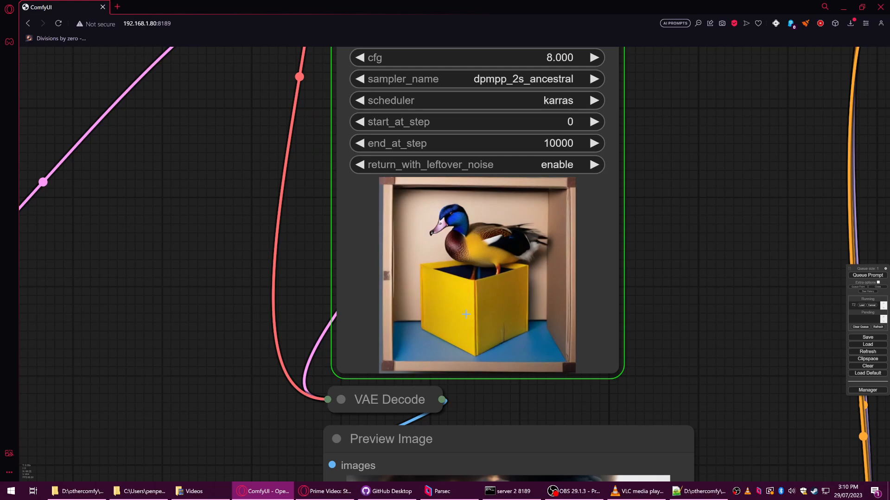
{"action": "scroll", "coordinate": [466, 314], "scroll_direction": "down", "scroll_amount": 4}
{"action": "scroll", "coordinate": [461, 317], "scroll_direction": "down", "scroll_amount": 4}
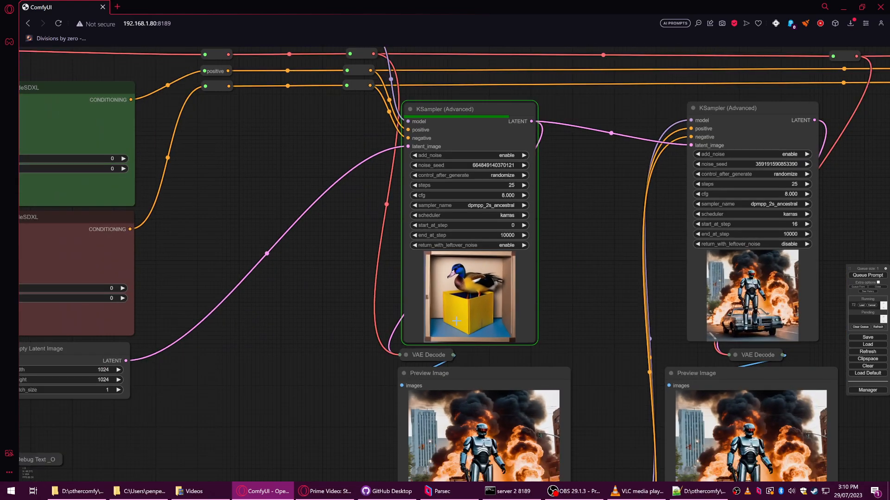
{"action": "left_click_drag", "start_coordinate": [326, 286], "coordinate": [344, 224]}
{"action": "scroll", "coordinate": [306, 263], "scroll_direction": "down", "scroll_amount": 2}
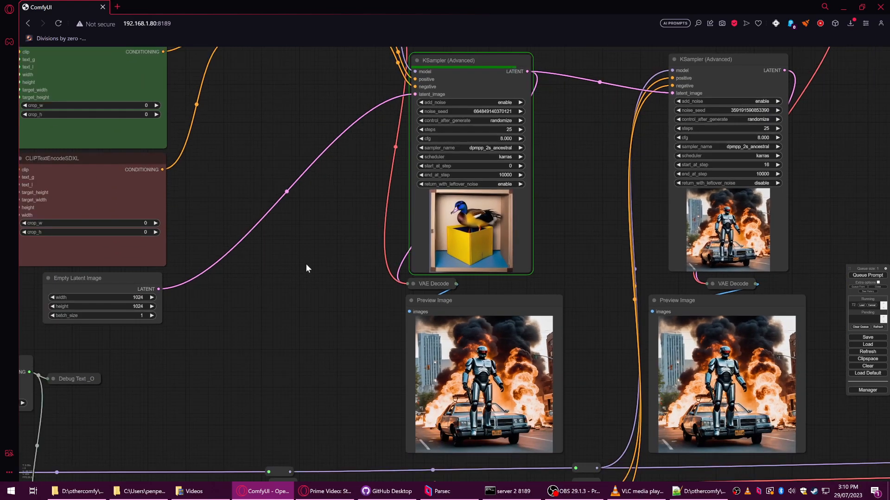
Step: Review the Art medium, Subject and Location text boxes, highlighting the duck description in the Subject box
{"action": "left_click_drag", "start_coordinate": [295, 282], "coordinate": [582, 297]}
{"action": "scroll", "coordinate": [438, 307], "scroll_direction": "down", "scroll_amount": 4}
{"action": "scroll", "coordinate": [211, 209], "scroll_direction": "up", "scroll_amount": 1}
{"action": "scroll", "coordinate": [210, 209], "scroll_direction": "up", "scroll_amount": 3}
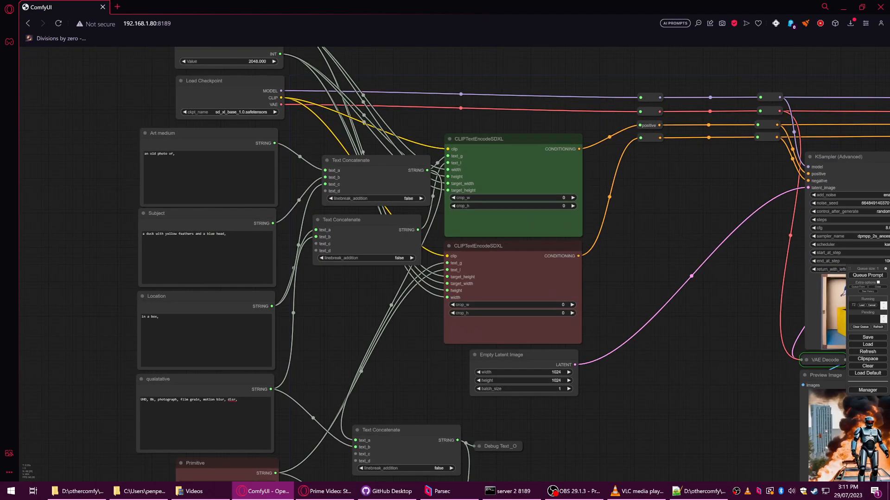
{"action": "scroll", "coordinate": [135, 240], "scroll_direction": "up", "scroll_amount": 5}
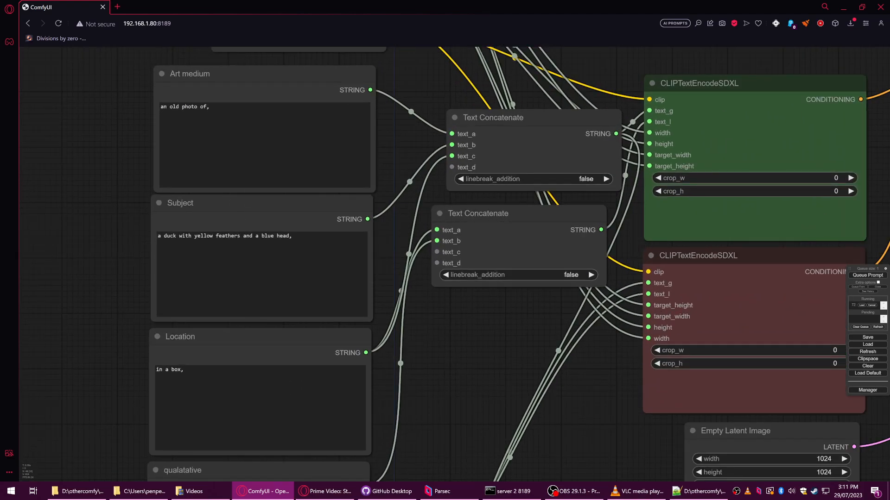
{"action": "left_click_drag", "start_coordinate": [295, 236], "coordinate": [166, 235]}
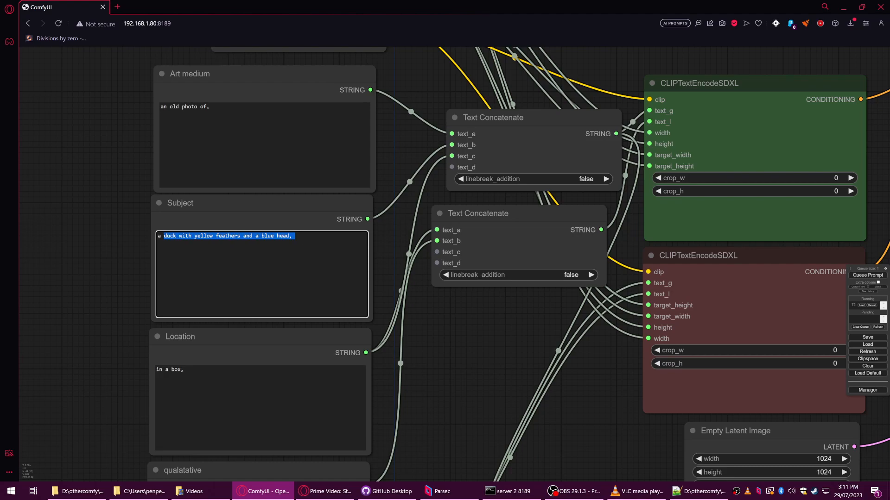
{"action": "left_click", "coordinate": [289, 236]}
{"action": "left_click_drag", "start_coordinate": [292, 236], "coordinate": [166, 236]}
{"action": "left_click", "coordinate": [289, 236]}
{"action": "left_click_drag", "start_coordinate": [289, 235], "coordinate": [166, 236]}
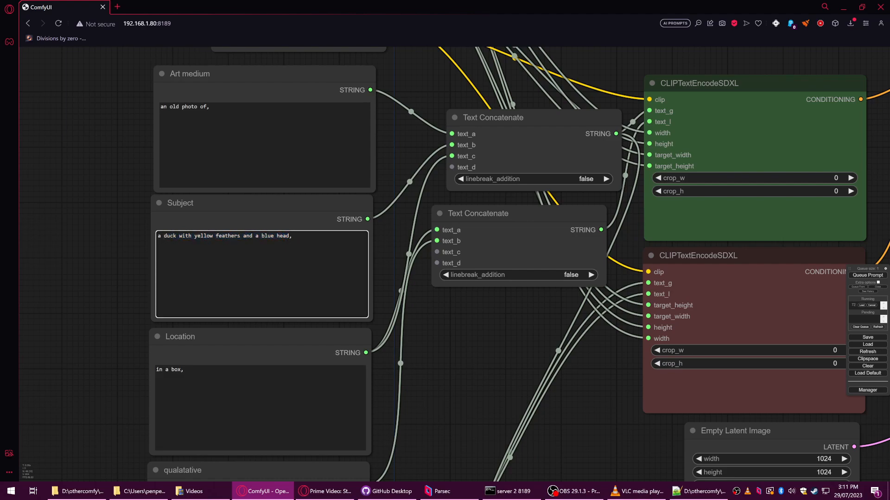
Step: Check both KSampler outputs and compare the base and refined Preview Image results side by side
{"action": "scroll", "coordinate": [528, 383], "scroll_direction": "down", "scroll_amount": 4}
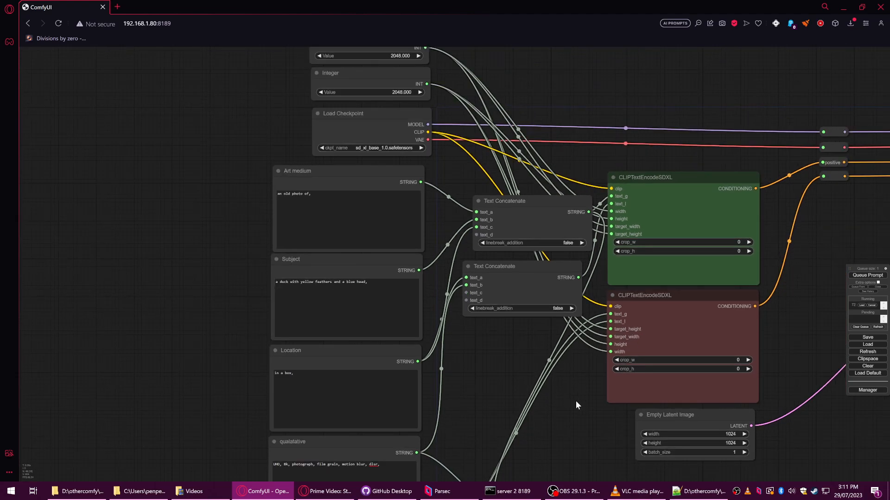
{"action": "left_click_drag", "start_coordinate": [582, 404], "coordinate": [415, 347]}
{"action": "left_click_drag", "start_coordinate": [737, 328], "coordinate": [548, 266]}
{"action": "scroll", "coordinate": [549, 266], "scroll_direction": "down", "scroll_amount": 2}
{"action": "left_click_drag", "start_coordinate": [577, 294], "coordinate": [427, 308]}
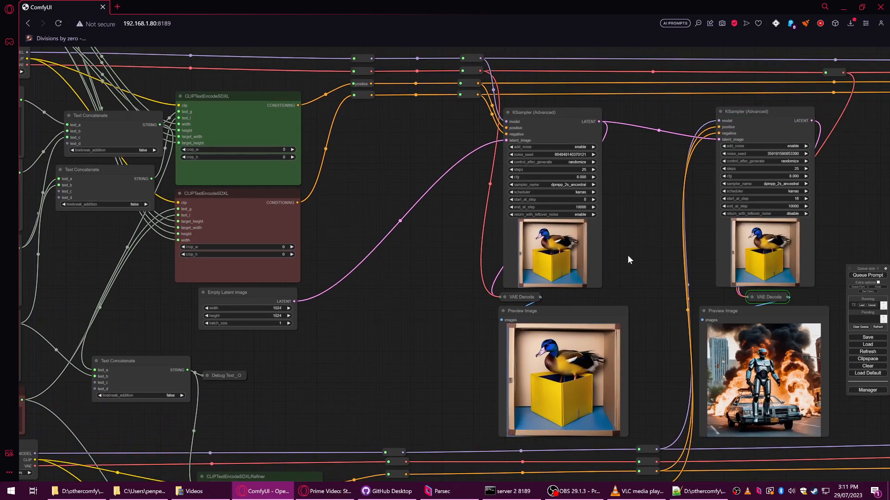
{"action": "left_click_drag", "start_coordinate": [642, 244], "coordinate": [555, 282]}
{"action": "scroll", "coordinate": [551, 294], "scroll_direction": "up", "scroll_amount": 2}
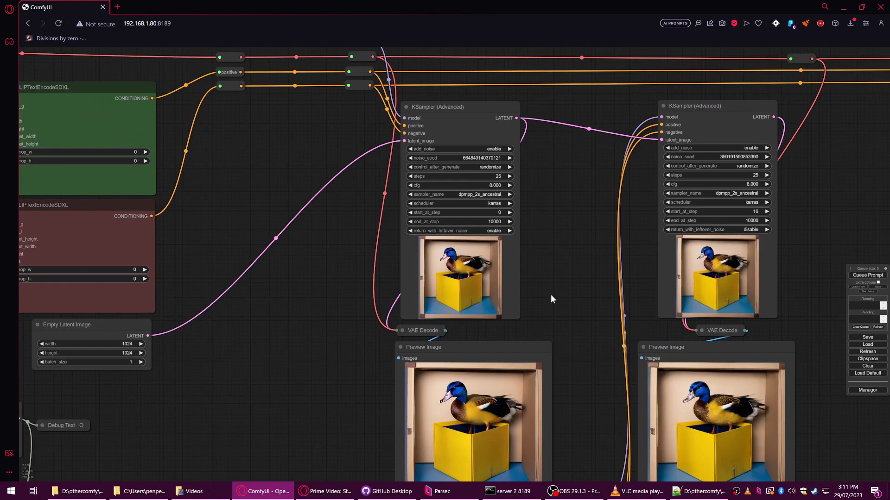
{"action": "left_click_drag", "start_coordinate": [576, 337], "coordinate": [512, 219]}
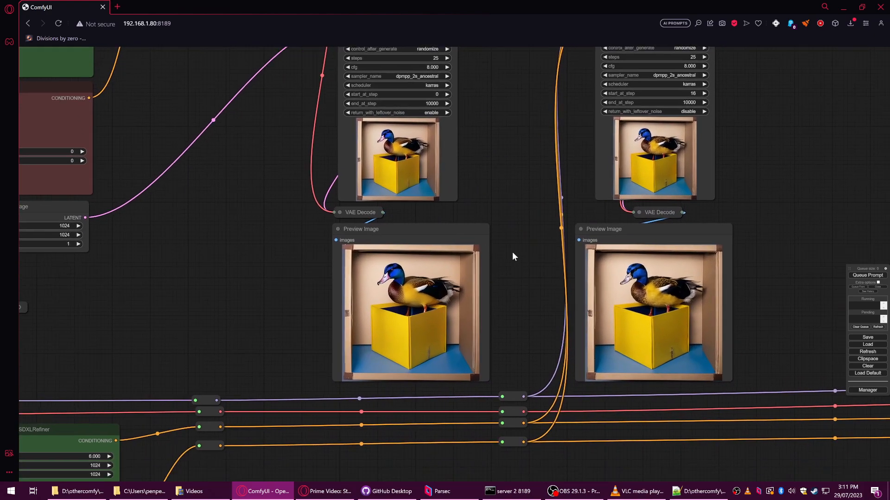
{"action": "left_click_drag", "start_coordinate": [514, 255], "coordinate": [510, 273]}
{"action": "scroll", "coordinate": [512, 274], "scroll_direction": "down", "scroll_amount": 5}
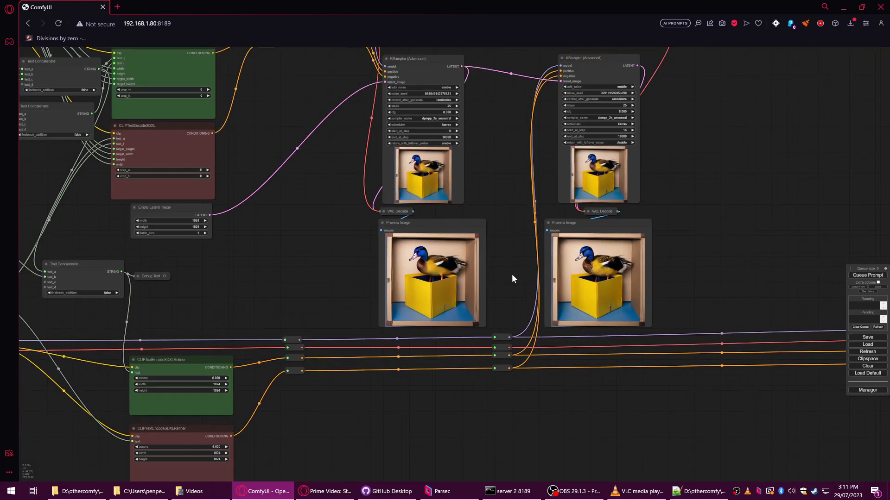
{"action": "scroll", "coordinate": [514, 274], "scroll_direction": "up", "scroll_amount": 8}
{"action": "scroll", "coordinate": [519, 272], "scroll_direction": "up", "scroll_amount": 3}
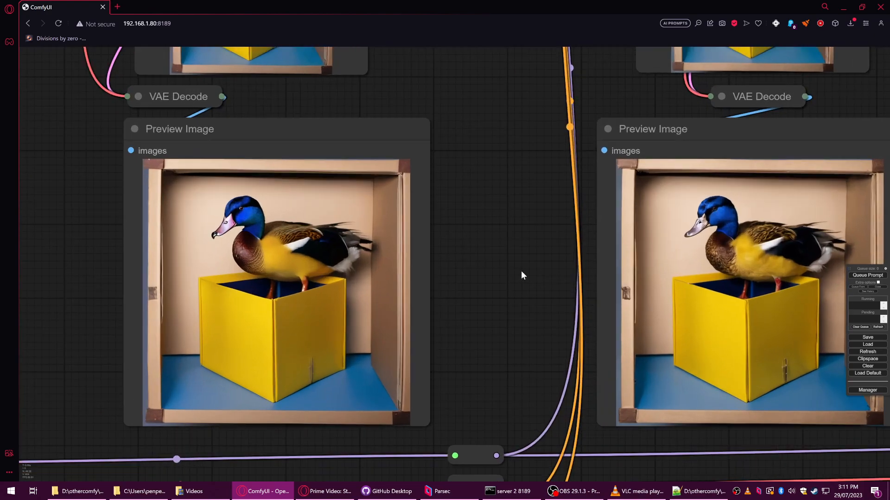
Step: Inspect the base Preview Image closely, checking the duck's head, feathers and the yellow box
{"action": "scroll", "coordinate": [521, 271], "scroll_direction": "down", "scroll_amount": 2}
{"action": "left_click_drag", "start_coordinate": [542, 236], "coordinate": [566, 278]}
{"action": "scroll", "coordinate": [285, 301], "scroll_direction": "up", "scroll_amount": 7}
{"action": "scroll", "coordinate": [280, 283], "scroll_direction": "up", "scroll_amount": 5}
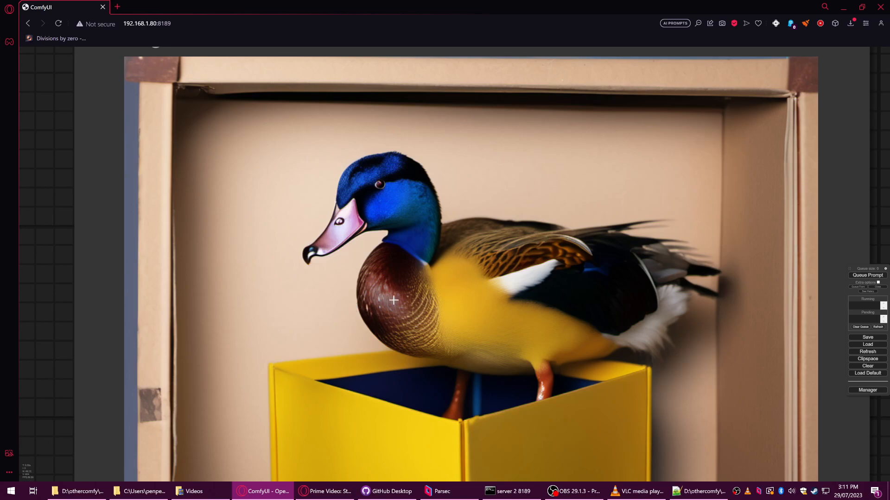
{"action": "scroll", "coordinate": [420, 344], "scroll_direction": "down", "scroll_amount": 5}
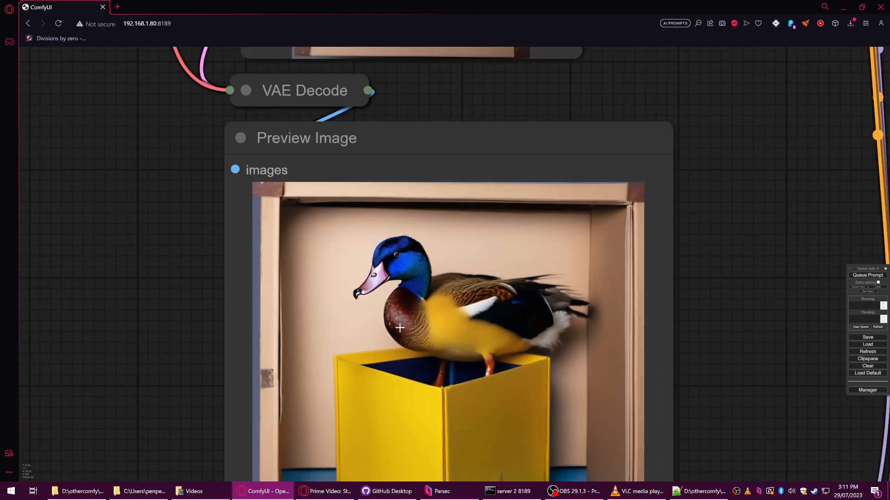
{"action": "scroll", "coordinate": [399, 330], "scroll_direction": "up", "scroll_amount": 2}
{"action": "scroll", "coordinate": [398, 328], "scroll_direction": "down", "scroll_amount": 6}
{"action": "left_click_drag", "start_coordinate": [598, 259], "coordinate": [596, 188]}
{"action": "scroll", "coordinate": [377, 258], "scroll_direction": "up", "scroll_amount": 7}
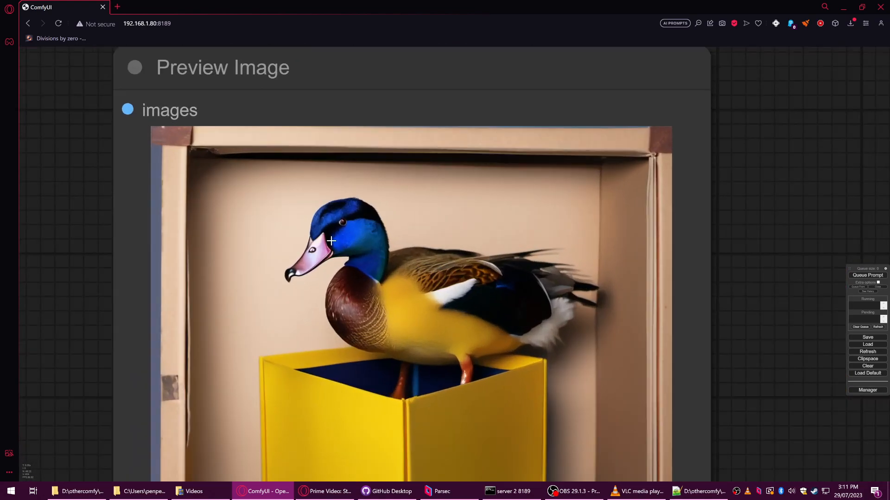
{"action": "scroll", "coordinate": [332, 229], "scroll_direction": "up", "scroll_amount": 2}
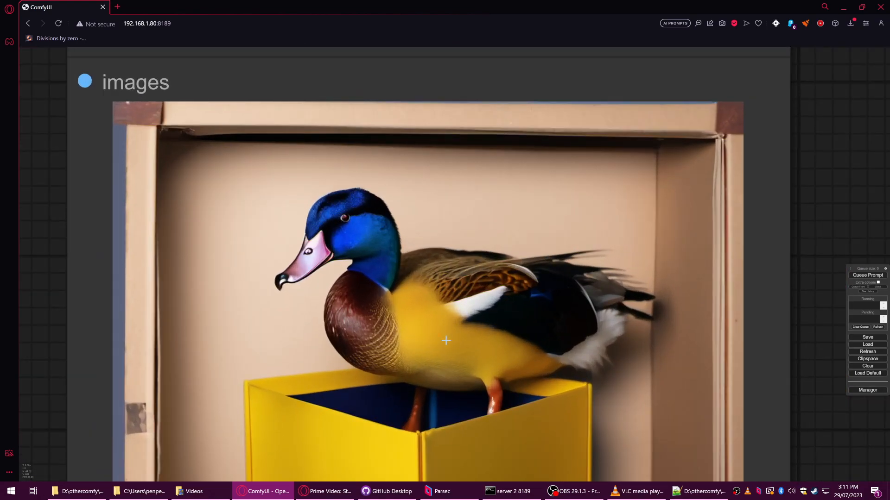
{"action": "scroll", "coordinate": [446, 335], "scroll_direction": "down", "scroll_amount": 3}
{"action": "left_click_drag", "start_coordinate": [780, 397], "coordinate": [766, 313]}
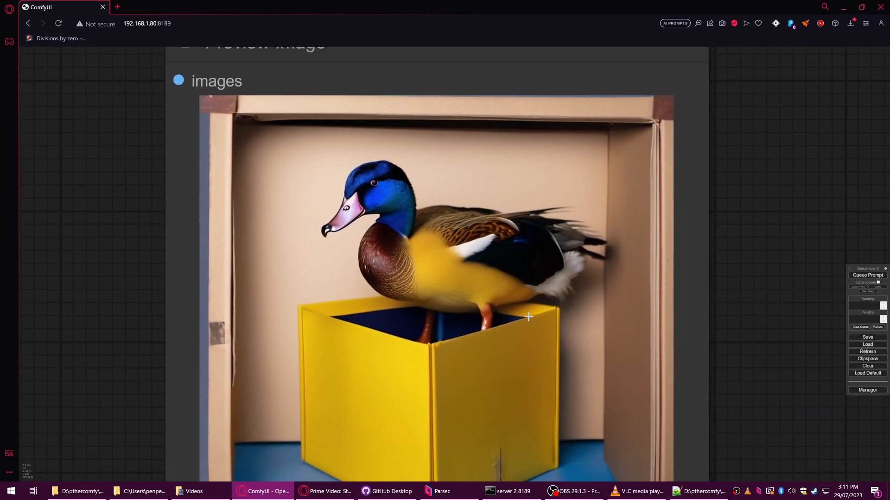
{"action": "scroll", "coordinate": [433, 302], "scroll_direction": "up", "scroll_amount": 2}
{"action": "scroll", "coordinate": [460, 358], "scroll_direction": "down", "scroll_amount": 2}
{"action": "left_click_drag", "start_coordinate": [754, 387], "coordinate": [735, 313]}
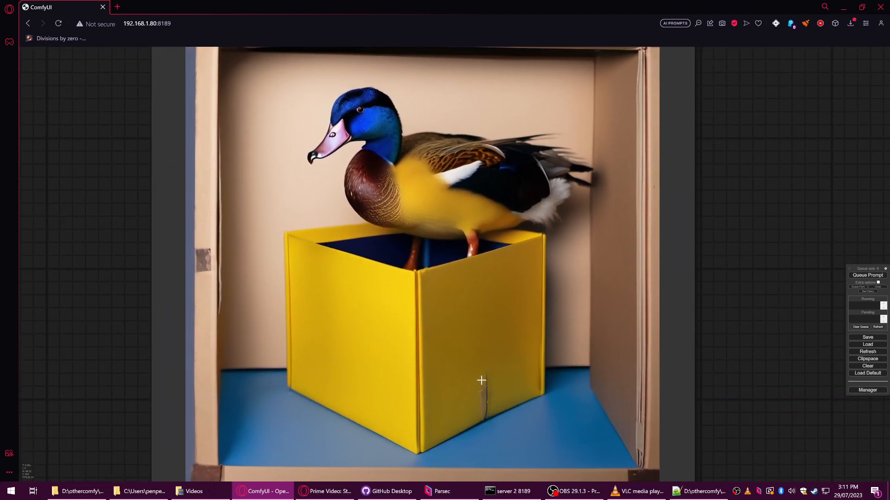
{"action": "scroll", "coordinate": [580, 395], "scroll_direction": "down", "scroll_amount": 7}
Step: Inspect the refined Preview Image closely for detail in the duck's plumage and the box
{"action": "left_click_drag", "start_coordinate": [756, 361], "coordinate": [372, 329]}
{"action": "scroll", "coordinate": [625, 260], "scroll_direction": "up", "scroll_amount": 7}
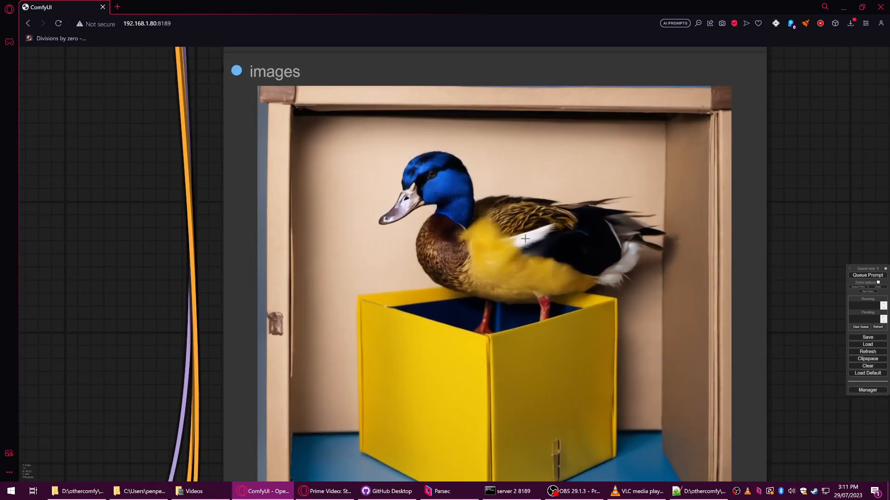
{"action": "scroll", "coordinate": [412, 234], "scroll_direction": "up", "scroll_amount": 3}
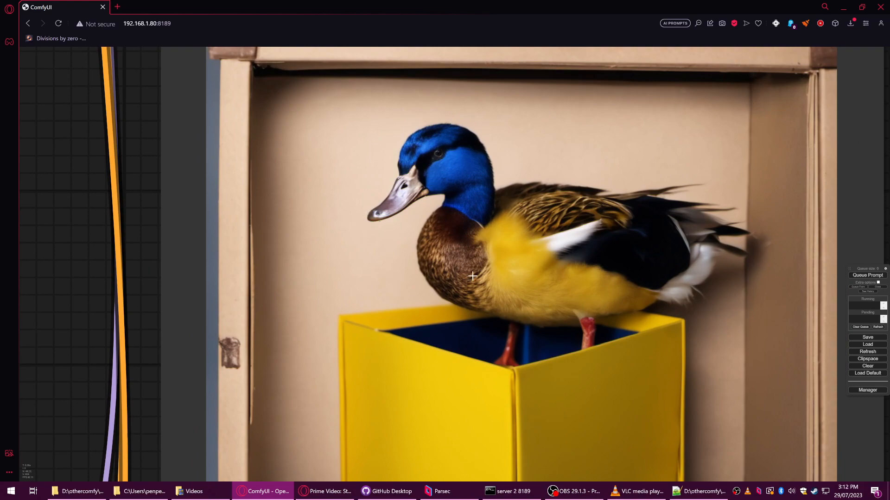
{"action": "scroll", "coordinate": [376, 307], "scroll_direction": "down", "scroll_amount": 1}
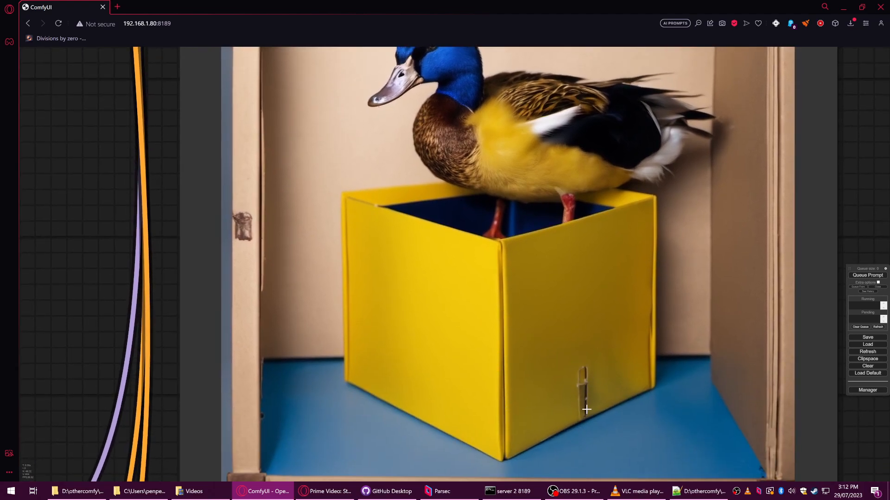
{"action": "scroll", "coordinate": [607, 387], "scroll_direction": "down", "scroll_amount": 5}
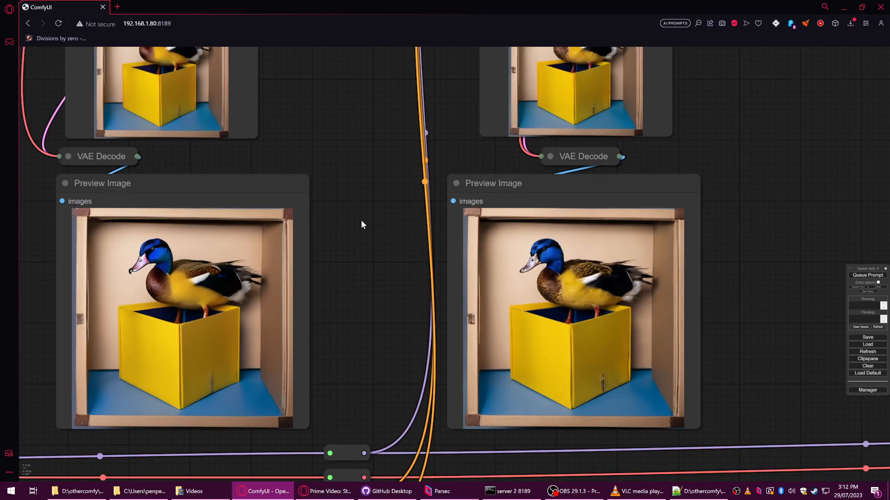
Step: Check the prompt text boxes and their connections again, then compare them with the refined duck image
{"action": "left_click_drag", "start_coordinate": [395, 176], "coordinate": [627, 246]}
{"action": "scroll", "coordinate": [579, 239], "scroll_direction": "down", "scroll_amount": 2}
{"action": "left_click_drag", "start_coordinate": [582, 158], "coordinate": [707, 354]}
{"action": "scroll", "coordinate": [639, 281], "scroll_direction": "down", "scroll_amount": 1}
{"action": "left_click_drag", "start_coordinate": [344, 366], "coordinate": [535, 318]}
{"action": "scroll", "coordinate": [535, 318], "scroll_direction": "down", "scroll_amount": 3}
{"action": "left_click_drag", "start_coordinate": [174, 278], "coordinate": [445, 296]}
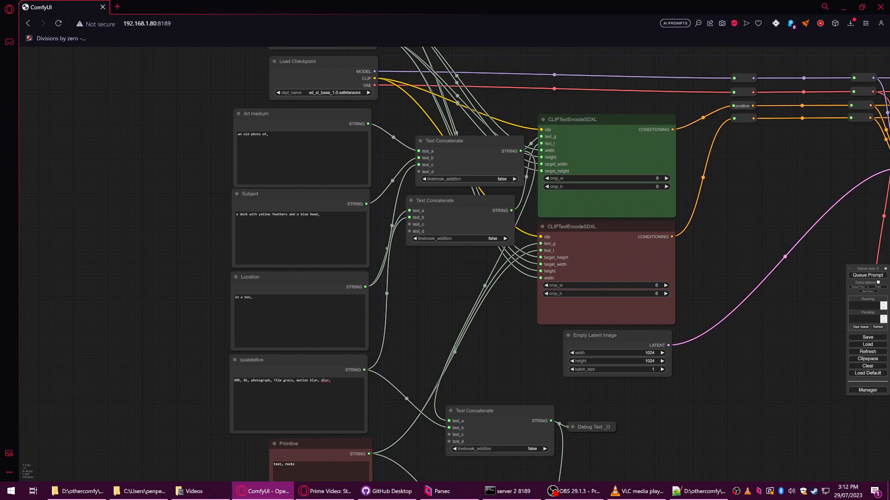
{"action": "left_click_drag", "start_coordinate": [779, 270], "coordinate": [387, 221]}
{"action": "left_click_drag", "start_coordinate": [668, 287], "coordinate": [530, 285]}
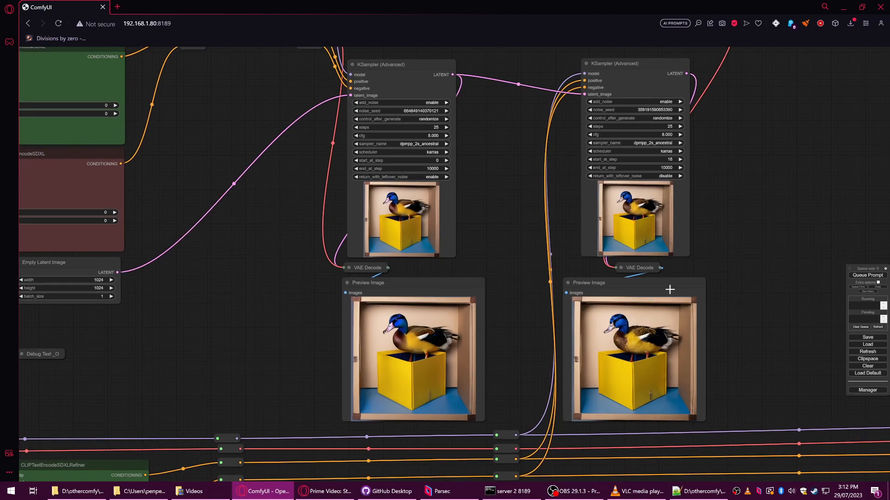
{"action": "left_click_drag", "start_coordinate": [669, 290], "coordinate": [674, 288]}
{"action": "scroll", "coordinate": [661, 360], "scroll_direction": "up", "scroll_amount": 12}
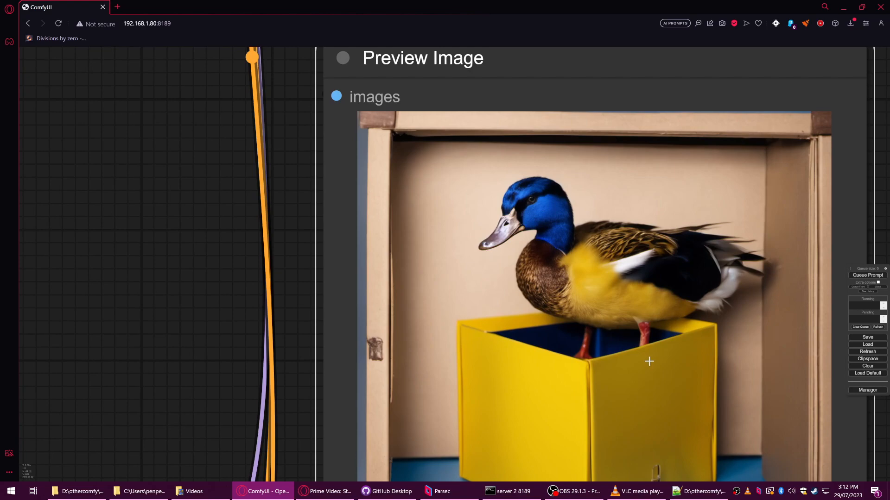
{"action": "scroll", "coordinate": [653, 365], "scroll_direction": "down", "scroll_amount": 3}
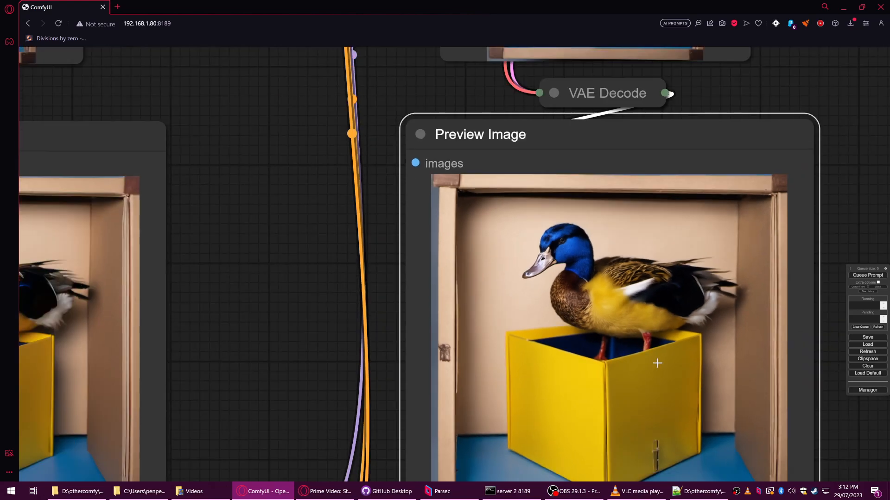
{"action": "scroll", "coordinate": [657, 364], "scroll_direction": "down", "scroll_amount": 8}
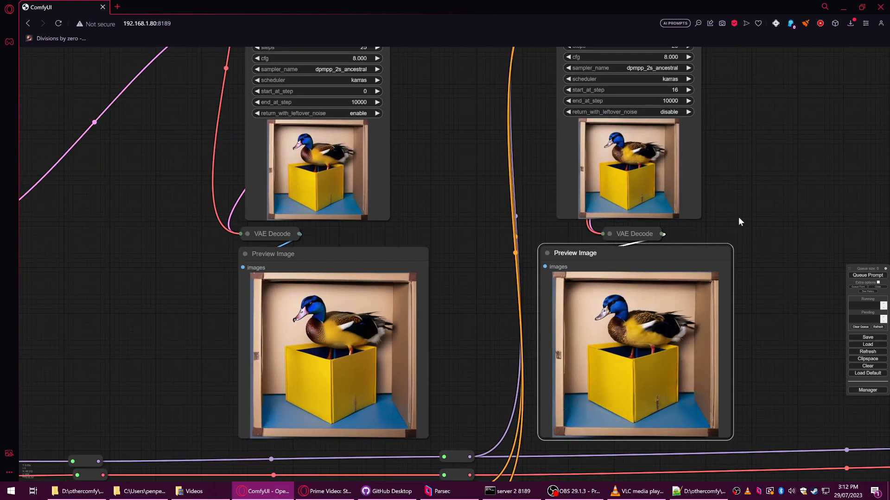
Step: Shift both base CLIPTextEncodeSDXL nodes and the Empty Latent Image node slightly away from the Text Concatenate nodes
{"action": "left_click_drag", "start_coordinate": [228, 267], "coordinate": [401, 263]}
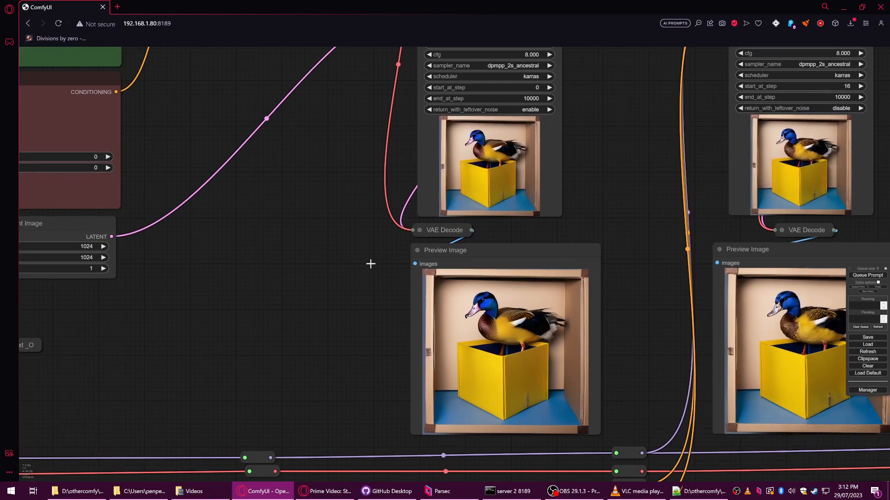
{"action": "scroll", "coordinate": [330, 265], "scroll_direction": "down", "scroll_amount": 5}
{"action": "left_click_drag", "start_coordinate": [214, 301], "coordinate": [477, 321]}
{"action": "left_click_drag", "start_coordinate": [286, 278], "coordinate": [421, 333]}
{"action": "scroll", "coordinate": [426, 254], "scroll_direction": "down", "scroll_amount": 3}
{"action": "mouse_move", "coordinate": [498, 171]}
{"action": "left_mouse_down"}
{"action": "mouse_move", "coordinate": [500, 161]}
{"action": "mouse_move", "coordinate": [513, 166]}
{"action": "left_mouse_up"}
{"action": "left_click_drag", "start_coordinate": [496, 232], "coordinate": [509, 232]}
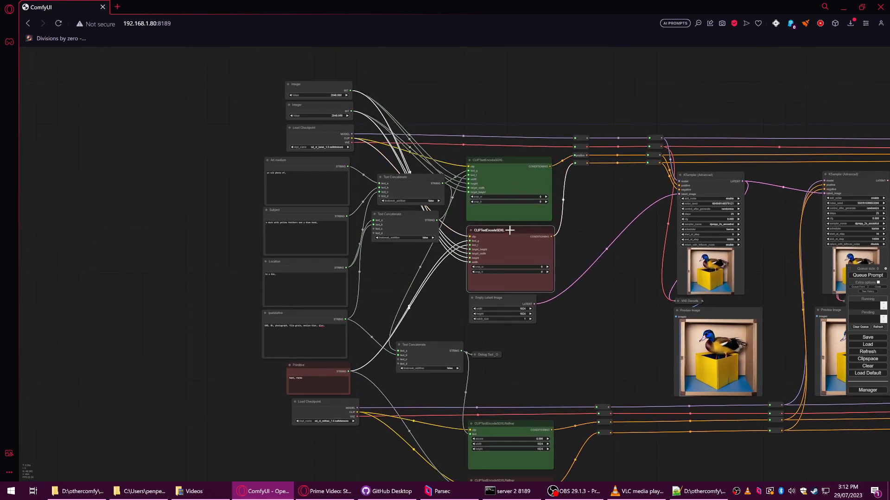
{"action": "scroll", "coordinate": [508, 231], "scroll_direction": "up", "scroll_amount": 6}
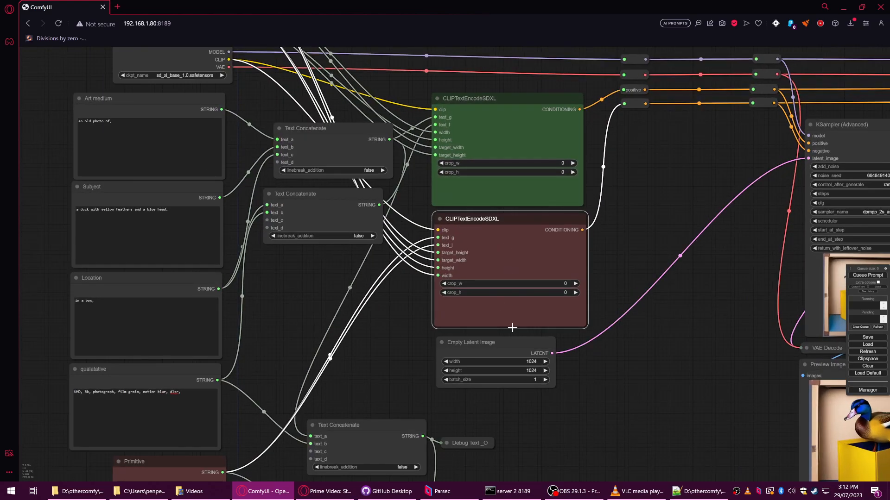
{"action": "left_click_drag", "start_coordinate": [509, 343], "coordinate": [537, 339]}
{"action": "left_click_drag", "start_coordinate": [570, 441], "coordinate": [629, 317]}
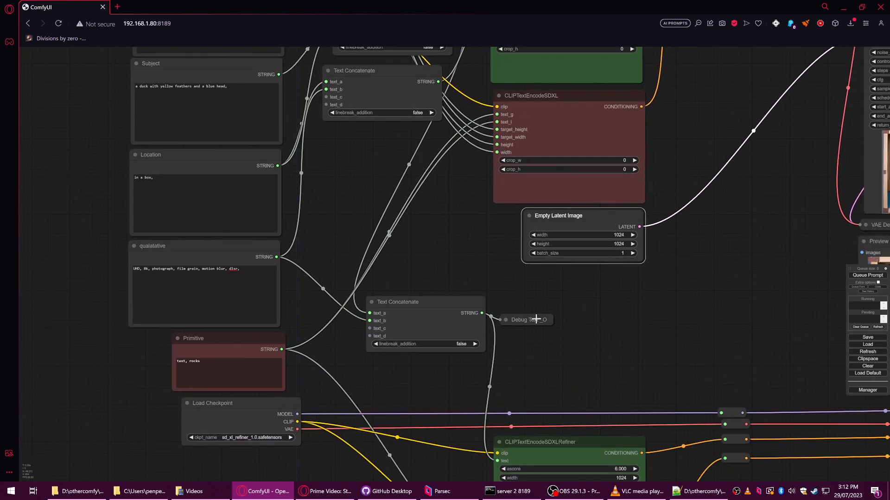
Step: Tuck the collapsed Debug Text node directly beneath the Text Concatenate node that feeds the refiner encoder
{"action": "left_click_drag", "start_coordinate": [454, 308], "coordinate": [452, 316]}
{"action": "left_click_drag", "start_coordinate": [519, 314], "coordinate": [436, 364]}
{"action": "left_click_drag", "start_coordinate": [451, 310], "coordinate": [531, 287]}
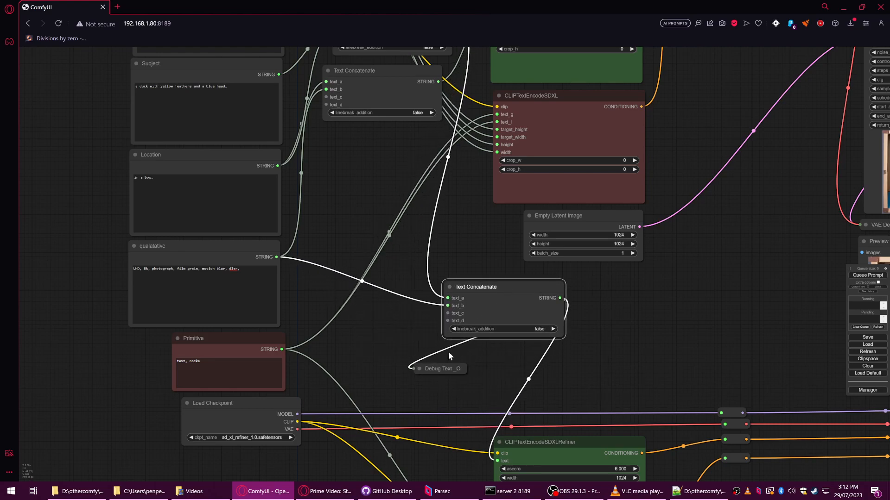
{"action": "left_click_drag", "start_coordinate": [471, 359], "coordinate": [485, 347]}
{"action": "left_click_drag", "start_coordinate": [495, 288], "coordinate": [440, 409]}
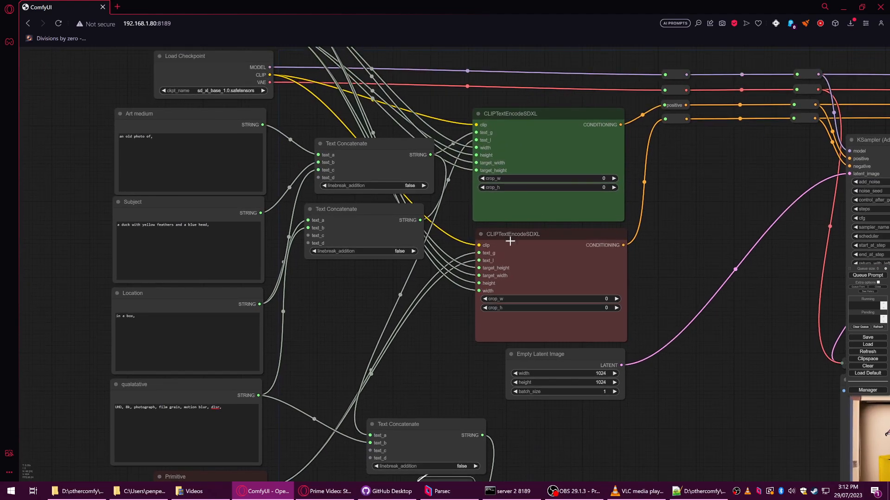
Step: Examine the two base CLIPTextEncodeSDXL nodes, tracing how the Text Concatenate outputs reach their text_g and text_l inputs
{"action": "left_click_drag", "start_coordinate": [700, 232], "coordinate": [727, 309]}
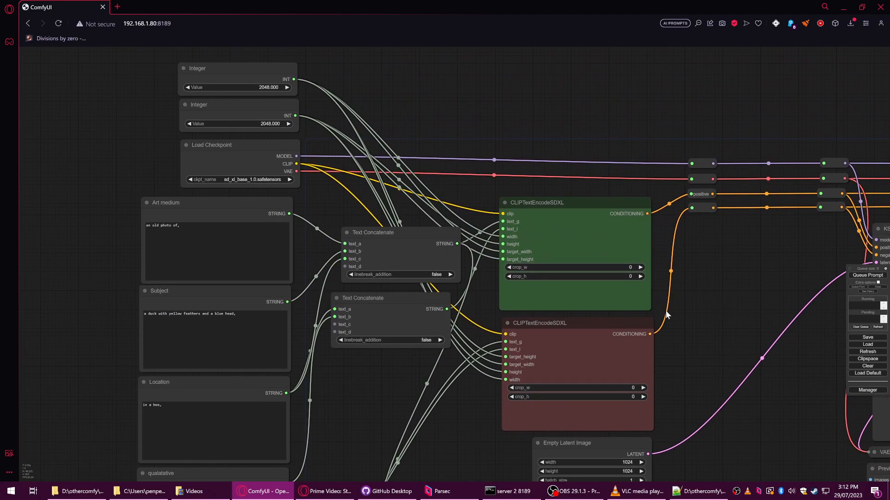
{"action": "scroll", "coordinate": [513, 277], "scroll_direction": "up", "scroll_amount": 8}
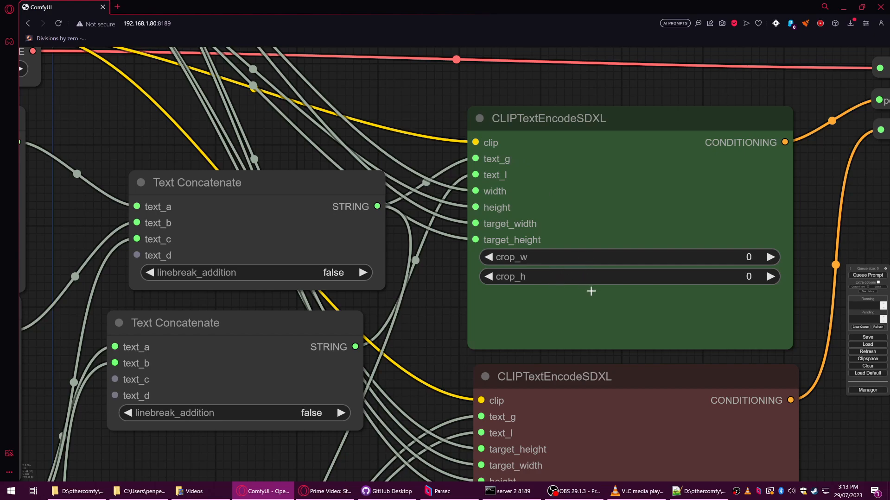
{"action": "scroll", "coordinate": [603, 314], "scroll_direction": "down", "scroll_amount": 6}
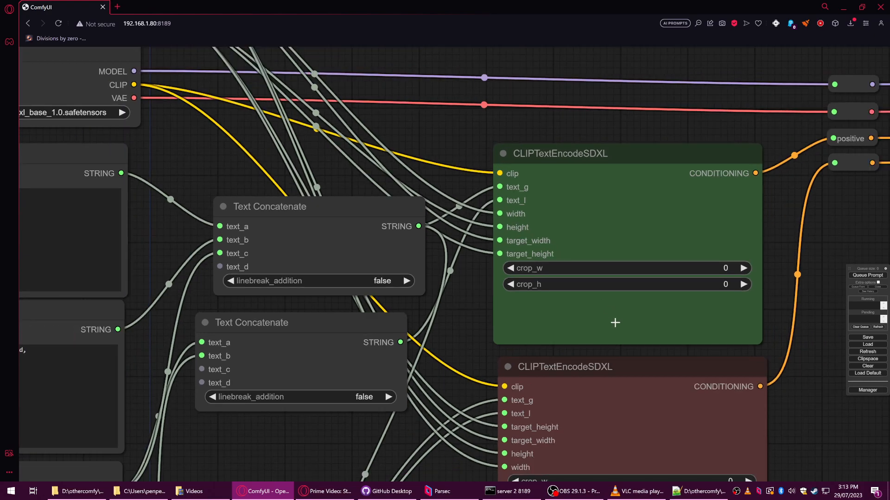
{"action": "scroll", "coordinate": [621, 320], "scroll_direction": "up", "scroll_amount": 5}
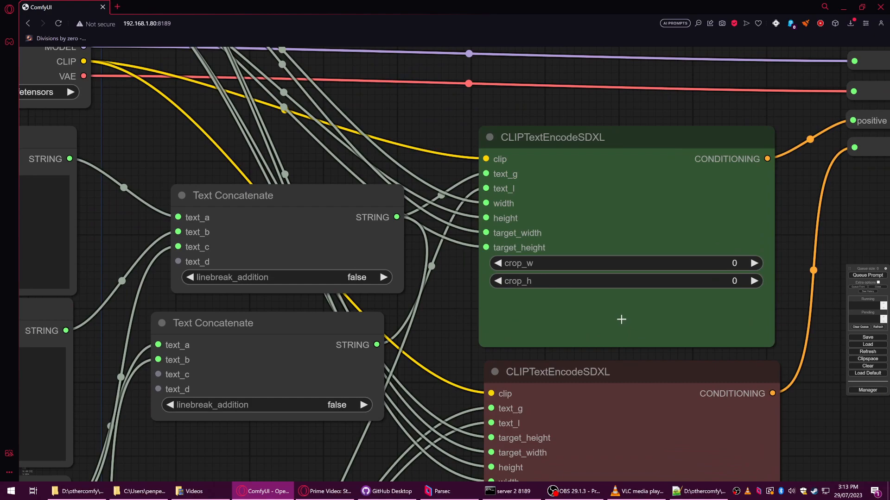
{"action": "scroll", "coordinate": [619, 299], "scroll_direction": "down", "scroll_amount": 4}
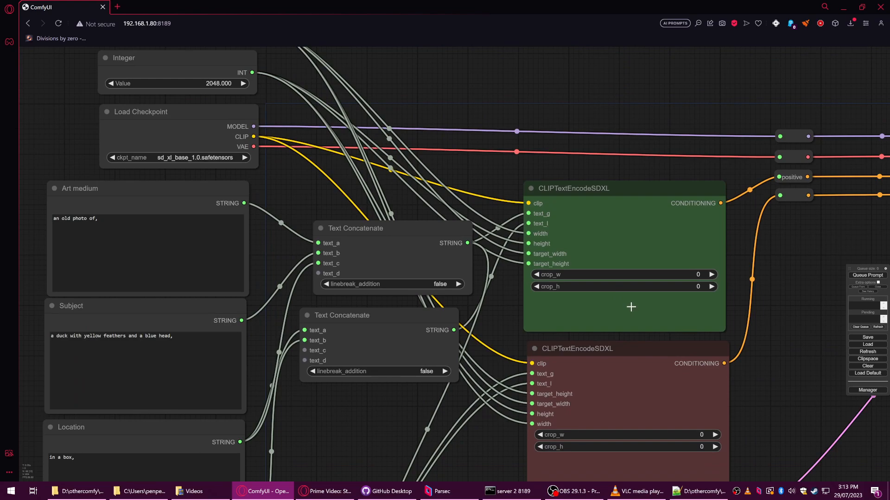
{"action": "scroll", "coordinate": [632, 314], "scroll_direction": "down", "scroll_amount": 5}
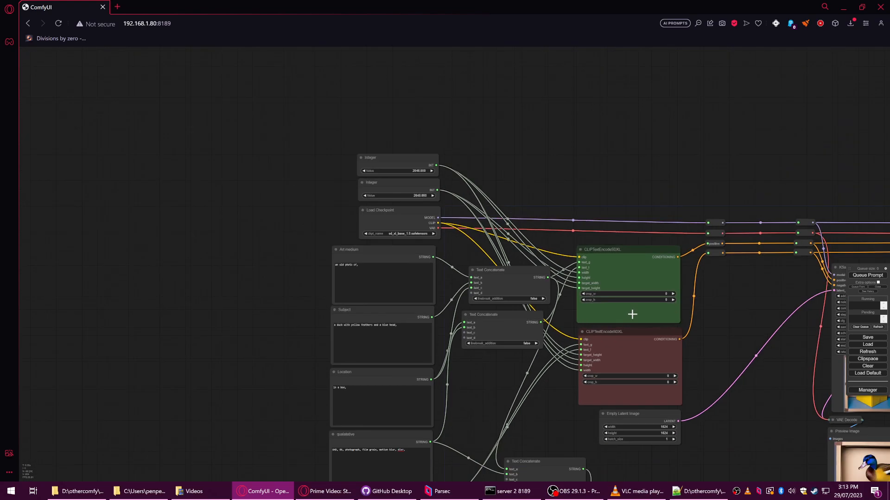
{"action": "scroll", "coordinate": [658, 320], "scroll_direction": "up", "scroll_amount": 3}
{"action": "left_click_drag", "start_coordinate": [744, 323], "coordinate": [604, 209]}
{"action": "scroll", "coordinate": [487, 177], "scroll_direction": "up", "scroll_amount": 4}
{"action": "scroll", "coordinate": [487, 177], "scroll_direction": "up", "scroll_amount": 2}
{"action": "scroll", "coordinate": [424, 181], "scroll_direction": "up", "scroll_amount": 2}
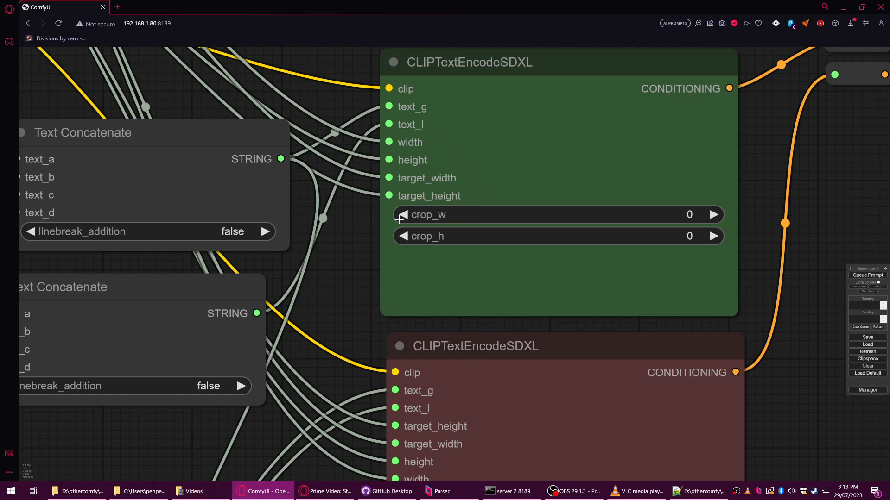
{"action": "scroll", "coordinate": [536, 259], "scroll_direction": "down", "scroll_amount": 4}
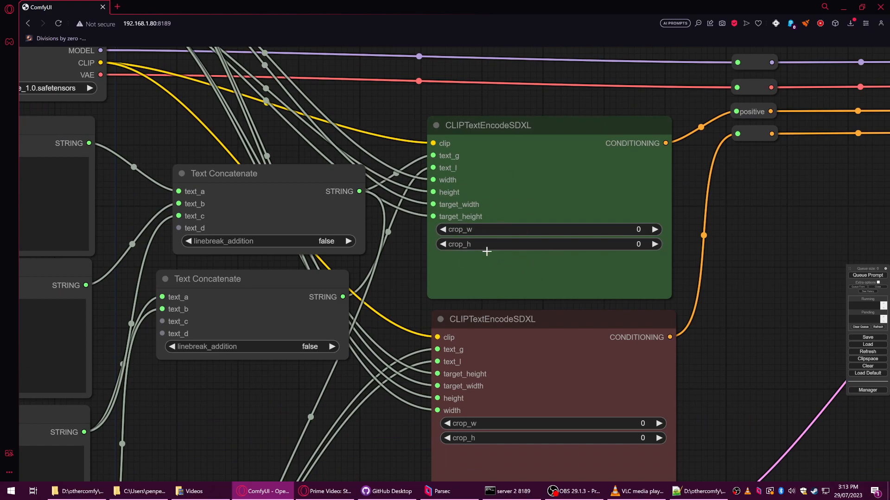
{"action": "scroll", "coordinate": [760, 331], "scroll_direction": "down", "scroll_amount": 3}
{"action": "scroll", "coordinate": [778, 337], "scroll_direction": "down", "scroll_amount": 5}
{"action": "left_click_drag", "start_coordinate": [819, 349], "coordinate": [535, 222]}
{"action": "left_click_drag", "start_coordinate": [573, 301], "coordinate": [650, 339]}
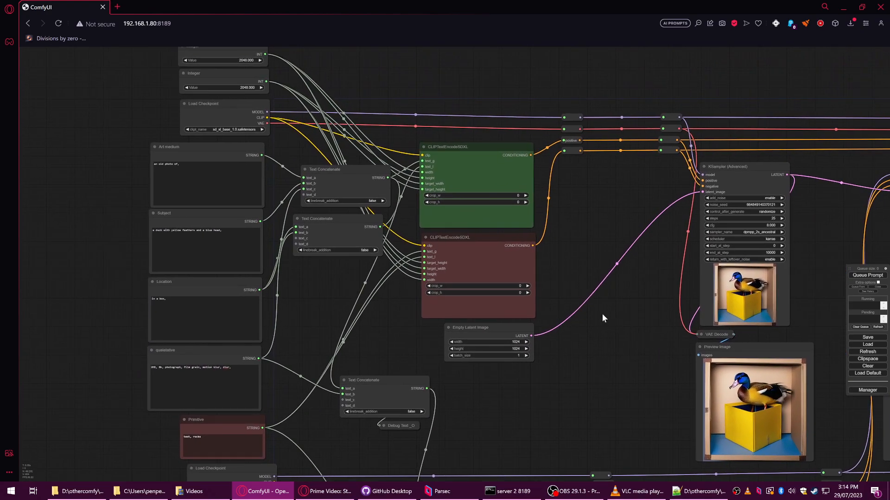
Step: Colour the Location text box blue and the Subject text box green
{"action": "left_click_drag", "start_coordinate": [418, 246], "coordinate": [481, 236]}
{"action": "scroll", "coordinate": [481, 237], "scroll_direction": "down", "scroll_amount": 3}
{"action": "left_click_drag", "start_coordinate": [428, 266], "coordinate": [443, 252]}
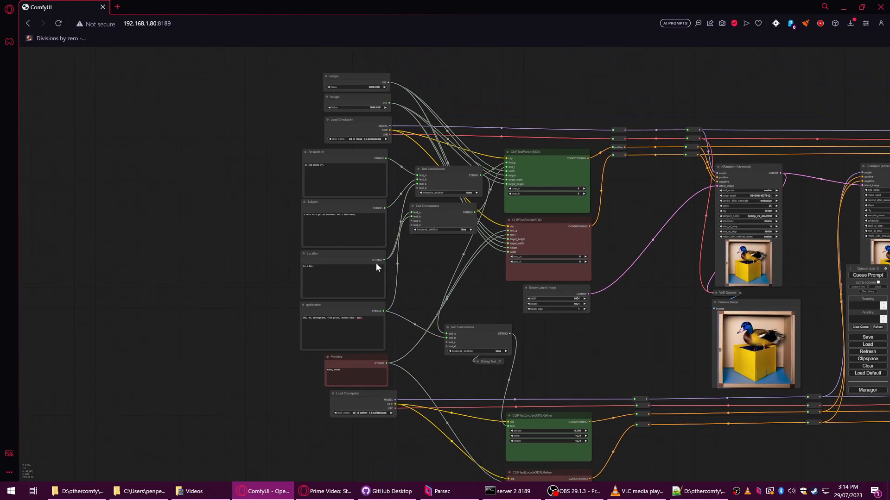
{"action": "scroll", "coordinate": [353, 257], "scroll_direction": "up", "scroll_amount": 4}
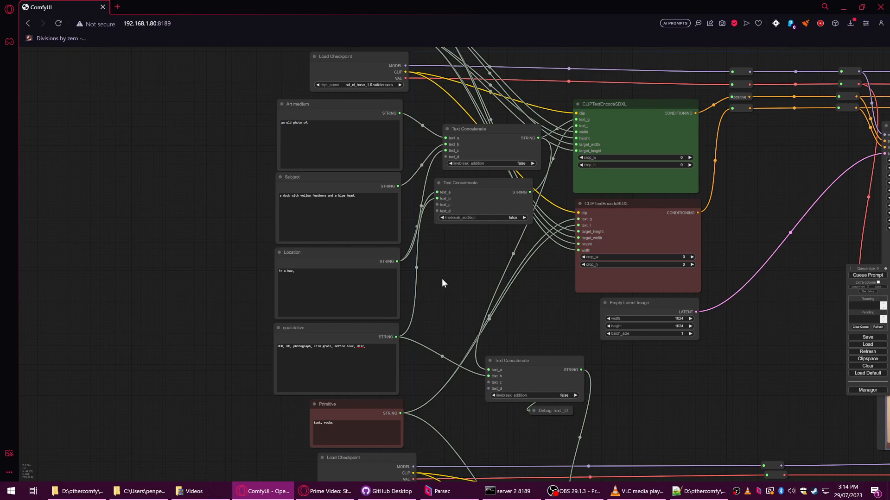
{"action": "left_click_drag", "start_coordinate": [440, 280], "coordinate": [513, 289]}
{"action": "right_click", "coordinate": [409, 263]}
{"action": "left_click", "coordinate": [420, 309]}
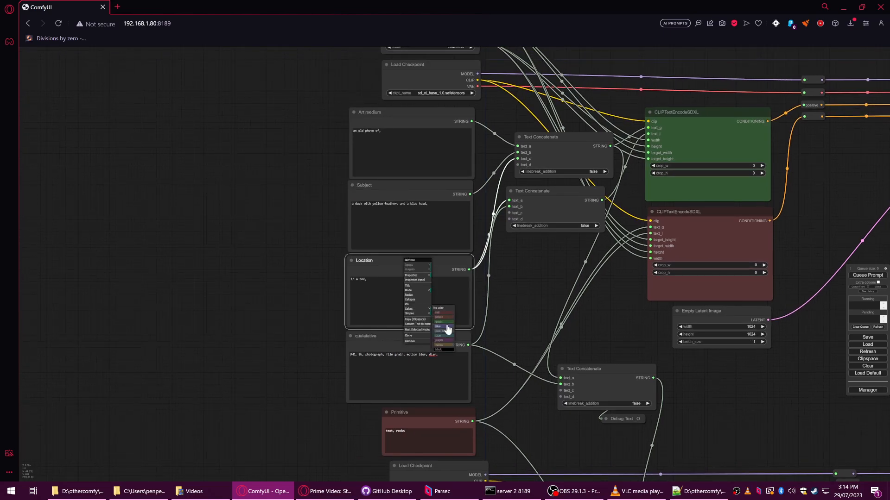
{"action": "left_click", "coordinate": [445, 327]}
{"action": "right_click", "coordinate": [403, 185]}
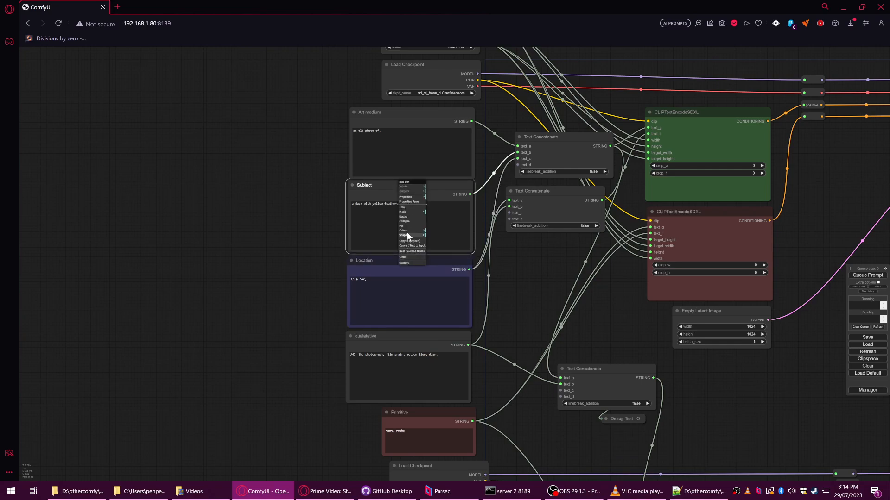
{"action": "left_click", "coordinate": [410, 231]}
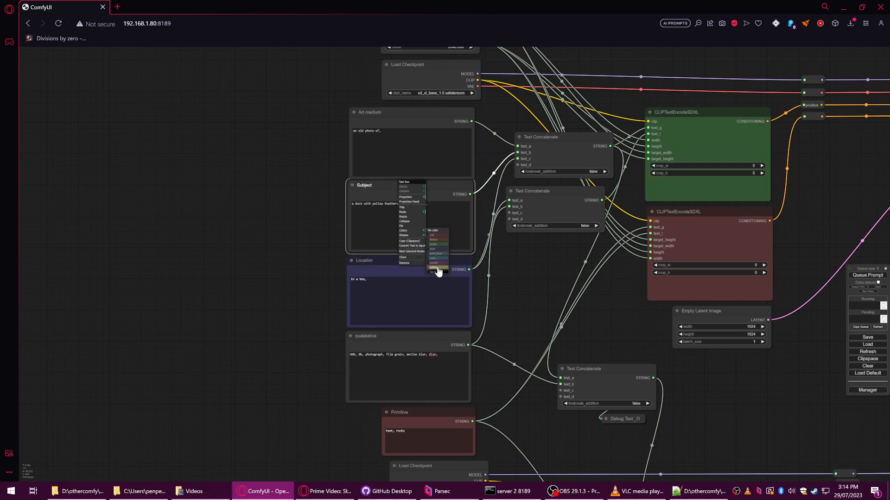
{"action": "left_click", "coordinate": [433, 244]}
Step: Colour the Art medium text box purple and the qualatative text box brown
{"action": "right_click", "coordinate": [408, 126]}
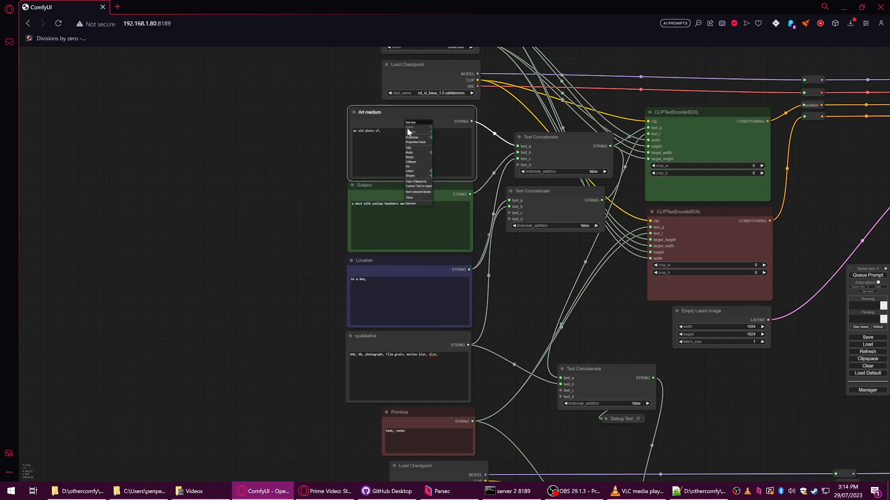
{"action": "left_click", "coordinate": [411, 171]}
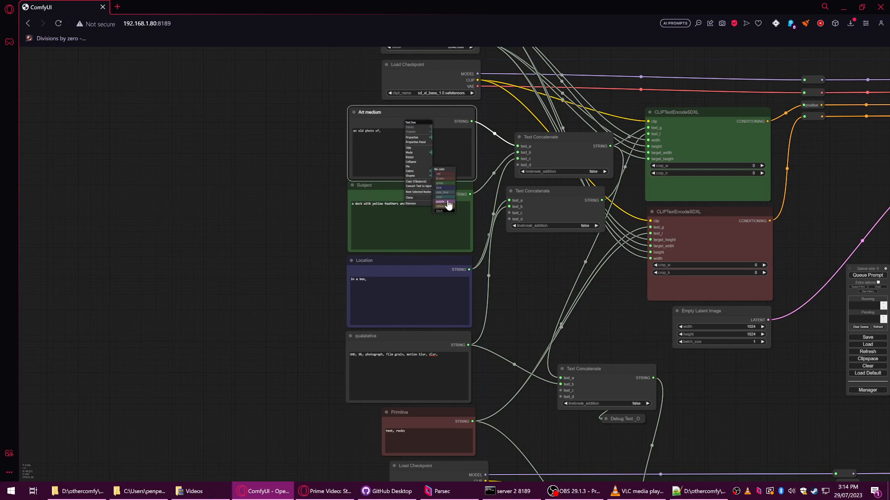
{"action": "left_click", "coordinate": [448, 202]}
{"action": "left_click", "coordinate": [409, 341]}
{"action": "right_click", "coordinate": [410, 338]}
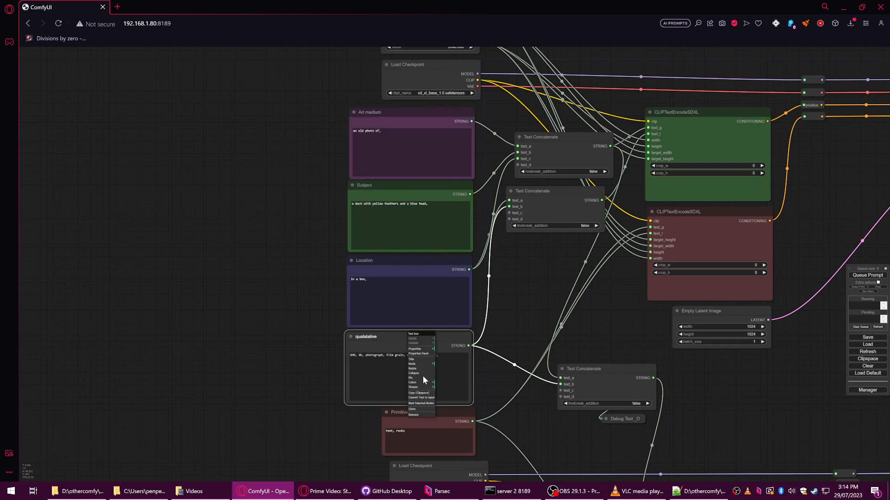
{"action": "left_click", "coordinate": [418, 384]}
{"action": "left_click", "coordinate": [447, 393]}
Step: Nudge the four coloured prompt text boxes into a tidier vertical column
{"action": "left_click_drag", "start_coordinate": [435, 343], "coordinate": [433, 344]}
{"action": "left_click_drag", "start_coordinate": [426, 264], "coordinate": [422, 262]}
{"action": "left_click_drag", "start_coordinate": [424, 342], "coordinate": [424, 340]}
{"action": "left_click_drag", "start_coordinate": [426, 193], "coordinate": [423, 193]}
{"action": "left_click_drag", "start_coordinate": [429, 114], "coordinate": [424, 116]}
Step: Lower the second Text Concatenate node and connect Subject to its text_a, Location to text_b and qualatative to text_c
{"action": "left_click_drag", "start_coordinate": [512, 315], "coordinate": [488, 317]}
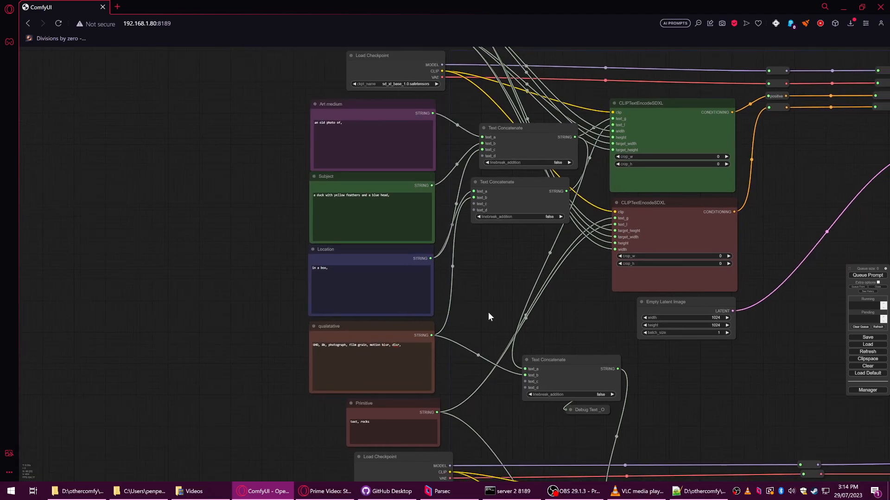
{"action": "left_click_drag", "start_coordinate": [520, 278], "coordinate": [430, 235]}
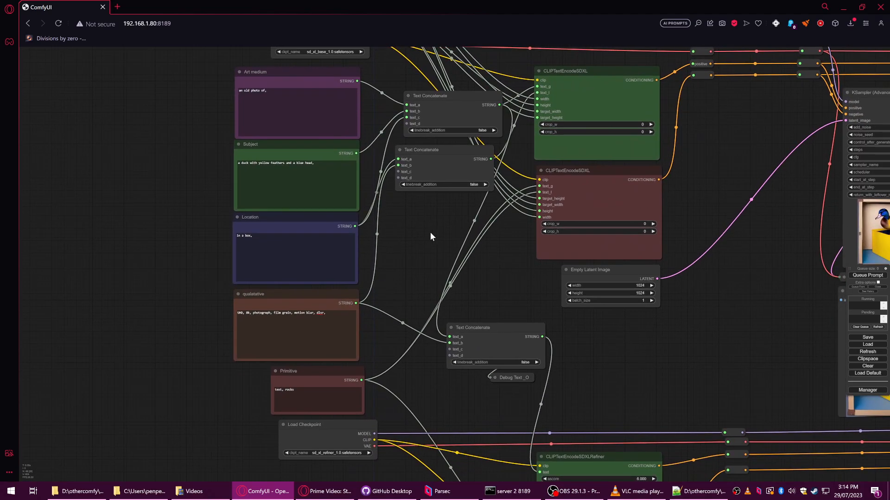
{"action": "left_click_drag", "start_coordinate": [450, 162], "coordinate": [432, 179]}
{"action": "scroll", "coordinate": [399, 191], "scroll_direction": "up", "scroll_amount": 3}
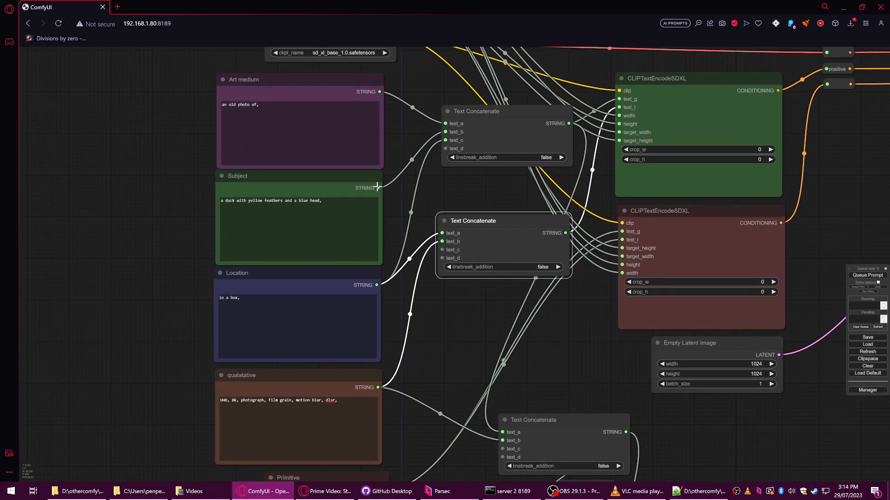
{"action": "left_click_drag", "start_coordinate": [378, 187], "coordinate": [442, 233]}
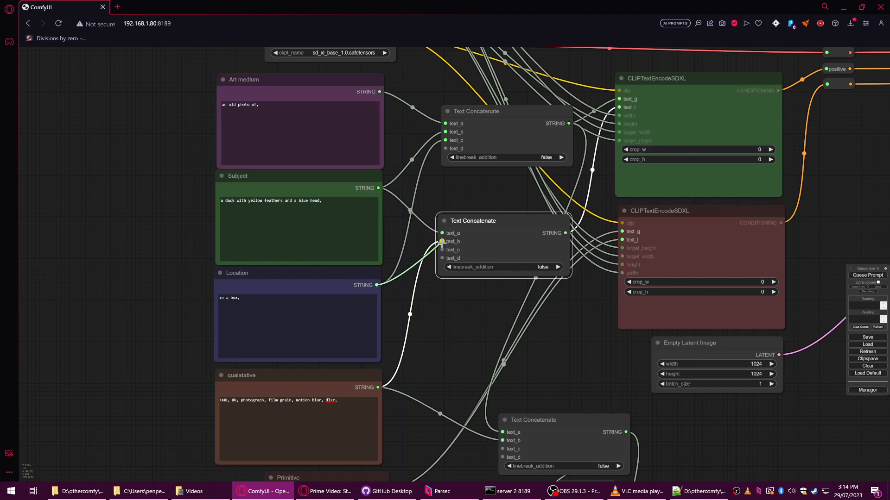
{"action": "left_click_drag", "start_coordinate": [378, 387], "coordinate": [442, 250]}
Step: Queue the prompt to generate a new image with the rewired text inputs
{"action": "scroll", "coordinate": [491, 333], "scroll_direction": "down", "scroll_amount": 1}
{"action": "left_click_drag", "start_coordinate": [551, 349], "coordinate": [380, 332]}
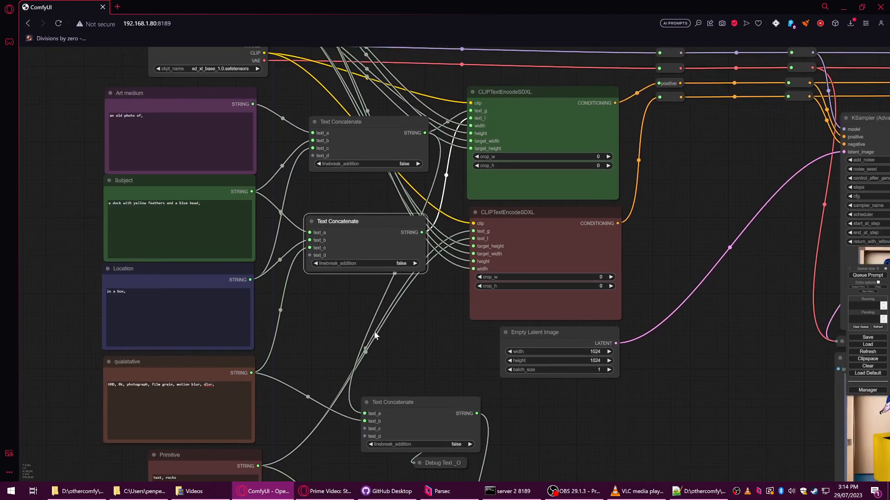
{"action": "scroll", "coordinate": [381, 333], "scroll_direction": "down", "scroll_amount": 4}
{"action": "left_click_drag", "start_coordinate": [570, 357], "coordinate": [558, 298]}
{"action": "key", "text": "ctrl+Return"}
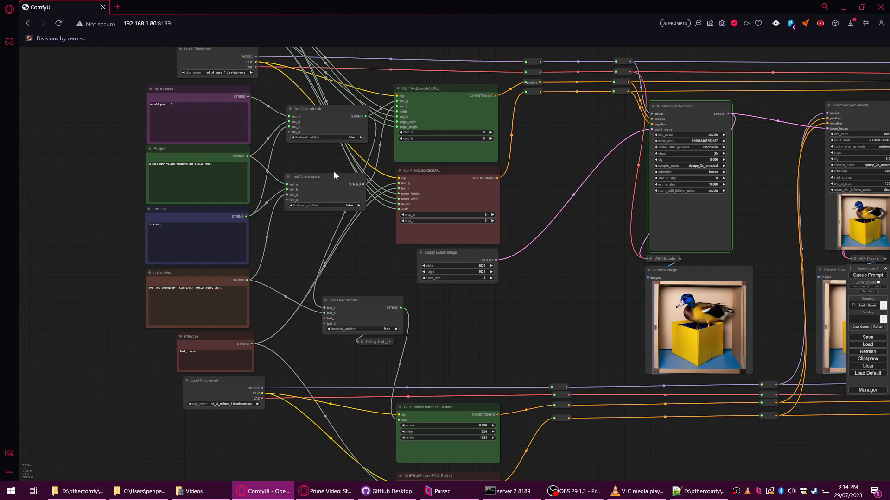
Step: Watch the base KSampler's live preview during generation and compare it with the earlier base and refined images
{"action": "left_click_drag", "start_coordinate": [329, 168], "coordinate": [407, 227]}
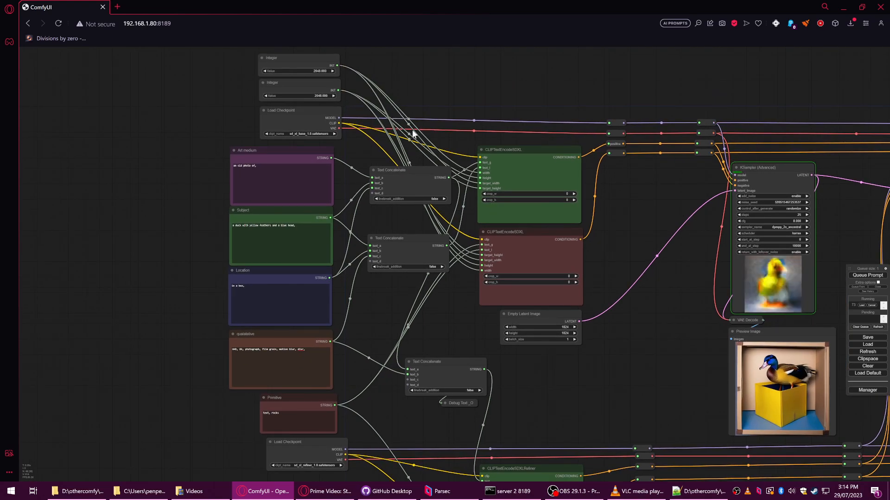
{"action": "left_click_drag", "start_coordinate": [482, 80], "coordinate": [402, 69]}
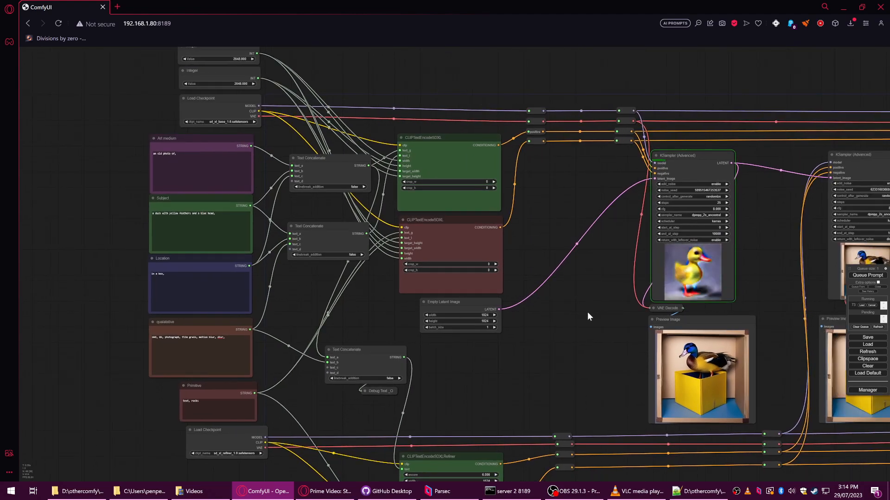
{"action": "left_click_drag", "start_coordinate": [578, 319], "coordinate": [539, 329]}
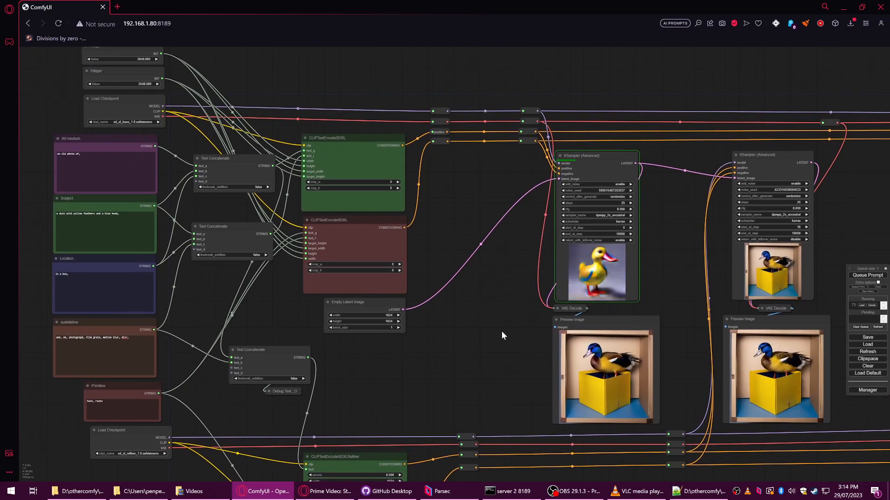
{"action": "left_click_drag", "start_coordinate": [464, 297], "coordinate": [379, 279]}
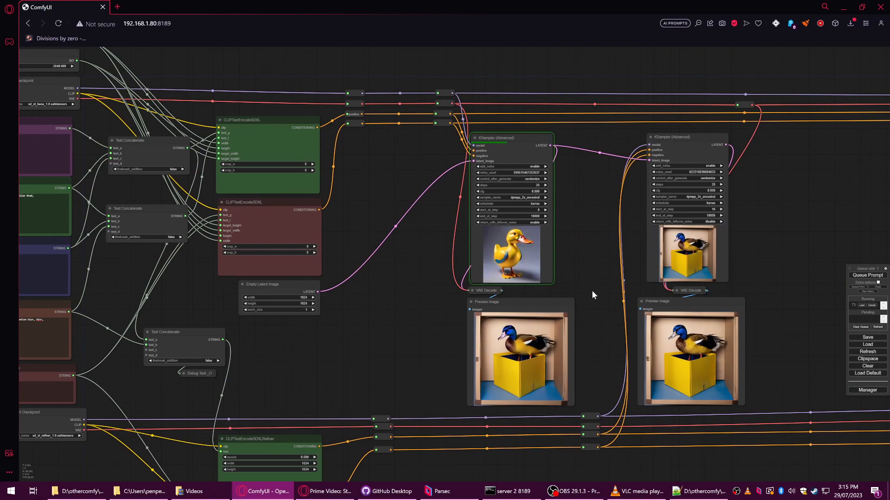
{"action": "scroll", "coordinate": [583, 285], "scroll_direction": "up", "scroll_amount": 7}
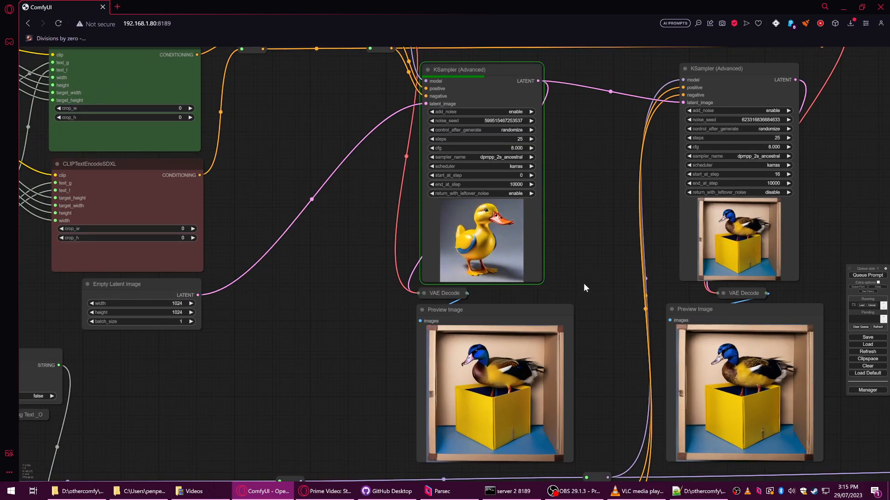
{"action": "scroll", "coordinate": [585, 288], "scroll_direction": "down", "scroll_amount": 1}
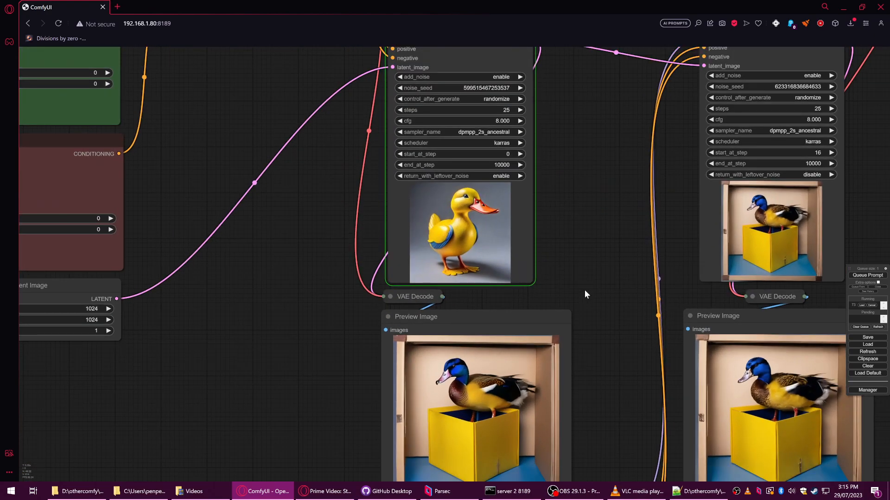
{"action": "left_click_drag", "start_coordinate": [619, 315], "coordinate": [583, 318]}
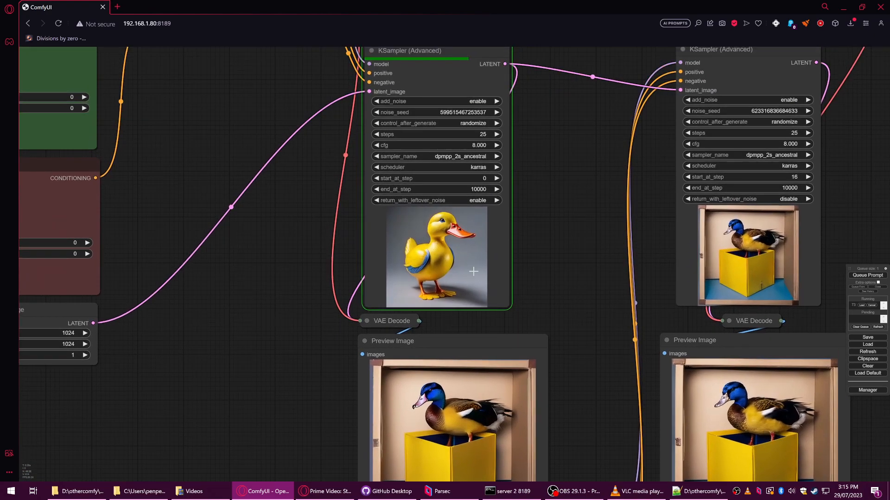
{"action": "scroll", "coordinate": [475, 274], "scroll_direction": "up", "scroll_amount": 6}
{"action": "scroll", "coordinate": [450, 239], "scroll_direction": "down", "scroll_amount": 5}
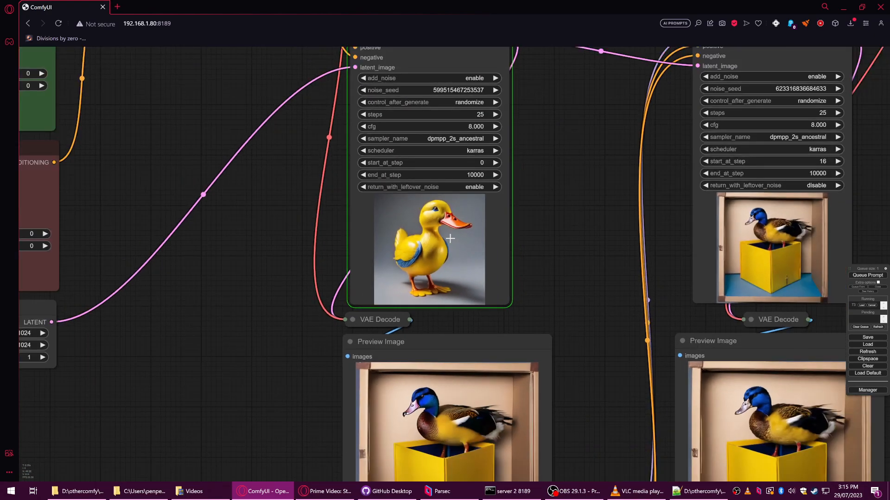
{"action": "scroll", "coordinate": [450, 239], "scroll_direction": "down", "scroll_amount": 3}
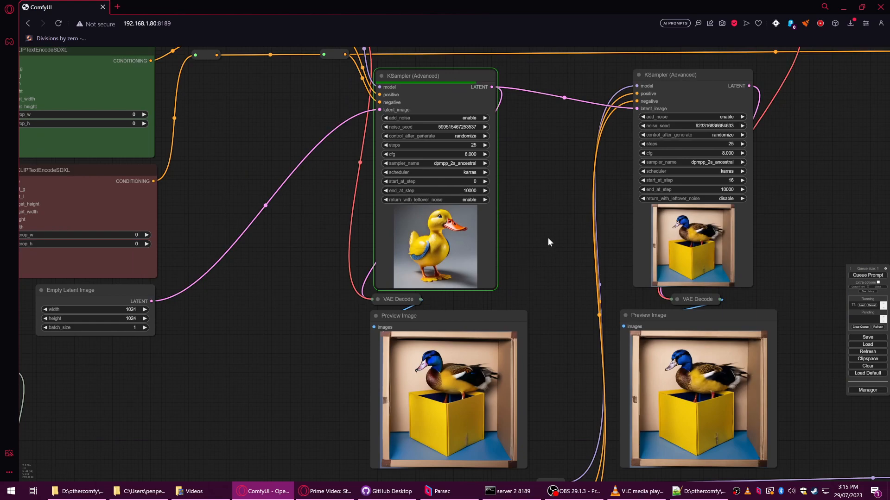
{"action": "left_click_drag", "start_coordinate": [544, 237], "coordinate": [547, 285]}
{"action": "left_click", "coordinate": [438, 134]}
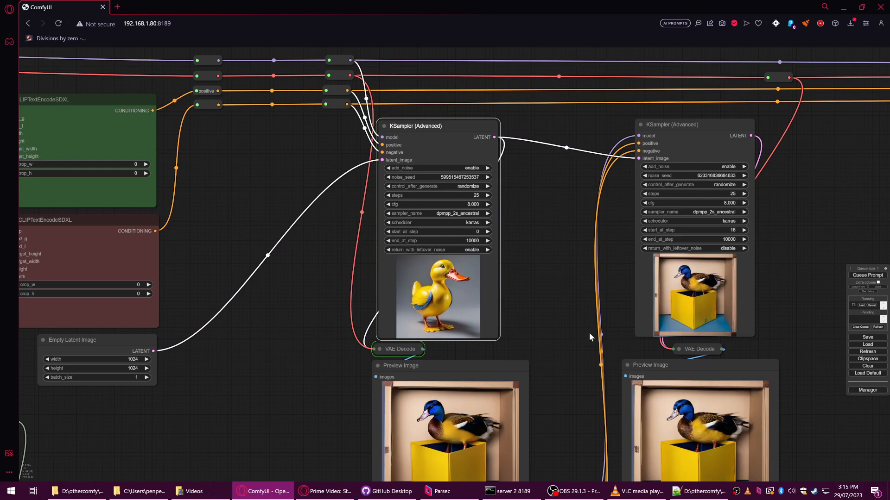
Step: Examine the newly generated base duck image up close and compare it with the refiner sampler's preview
{"action": "left_click_drag", "start_coordinate": [587, 336], "coordinate": [565, 207]}
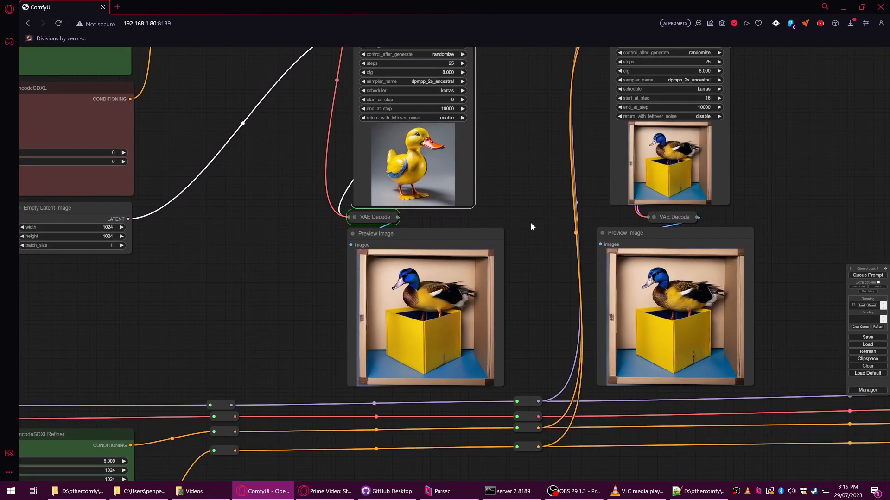
{"action": "left_click_drag", "start_coordinate": [524, 171], "coordinate": [555, 261]}
{"action": "scroll", "coordinate": [463, 228], "scroll_direction": "up", "scroll_amount": 8}
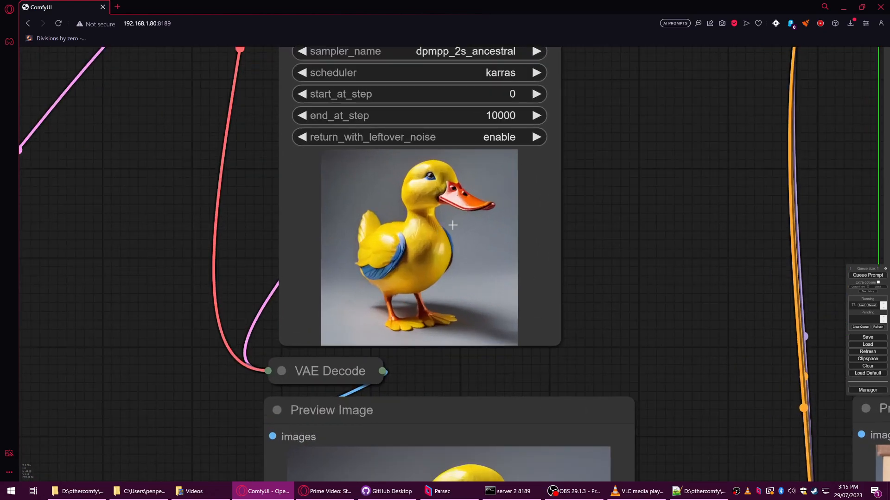
{"action": "left_click_drag", "start_coordinate": [693, 333], "coordinate": [668, 158]}
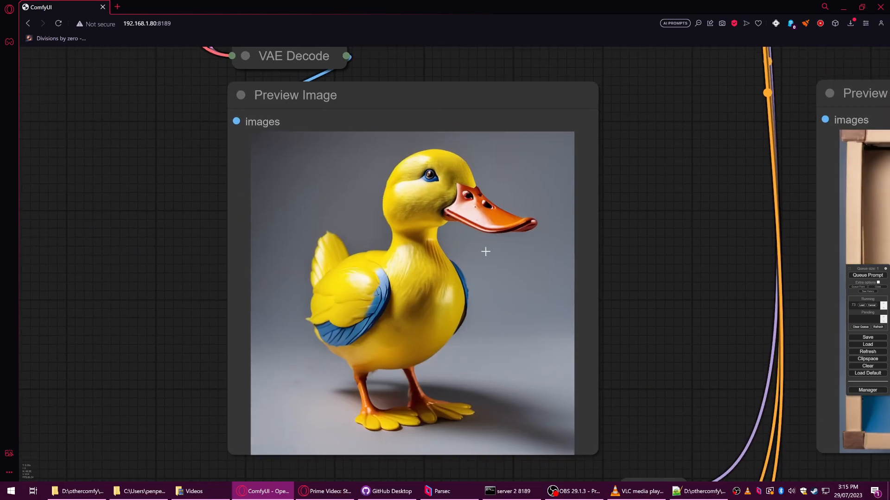
{"action": "scroll", "coordinate": [507, 250], "scroll_direction": "up", "scroll_amount": 7}
{"action": "scroll", "coordinate": [432, 230], "scroll_direction": "down", "scroll_amount": 6}
{"action": "scroll", "coordinate": [447, 319], "scroll_direction": "up", "scroll_amount": 5}
{"action": "scroll", "coordinate": [458, 333], "scroll_direction": "down", "scroll_amount": 4}
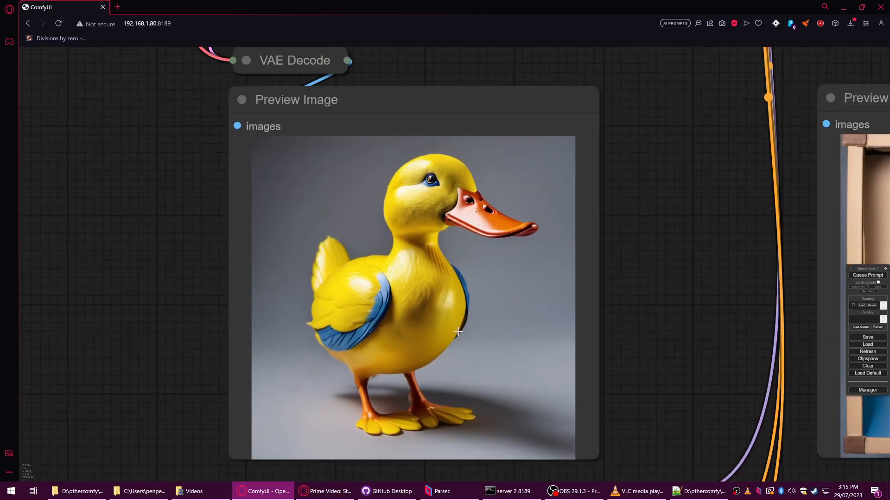
{"action": "scroll", "coordinate": [459, 332], "scroll_direction": "down", "scroll_amount": 6}
{"action": "left_click_drag", "start_coordinate": [591, 292], "coordinate": [396, 303]}
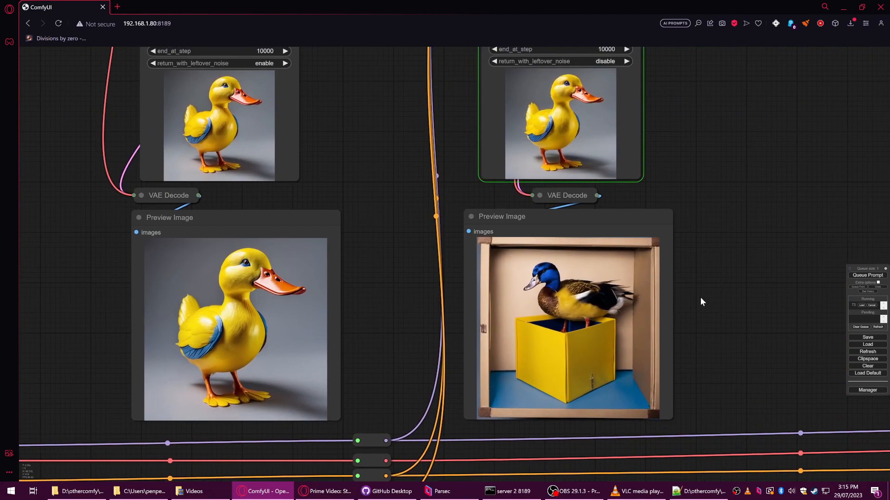
{"action": "scroll", "coordinate": [700, 294], "scroll_direction": "down", "scroll_amount": 5}
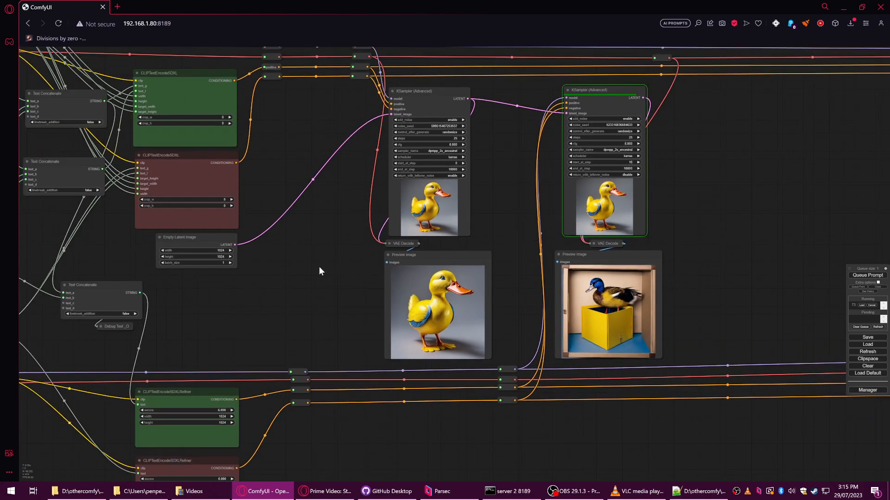
Step: Review the Location text box's links into the Text Concatenate nodes and examine the refined duck image up close
{"action": "left_click_drag", "start_coordinate": [321, 268], "coordinate": [637, 324]}
{"action": "scroll", "coordinate": [373, 218], "scroll_direction": "up", "scroll_amount": 6}
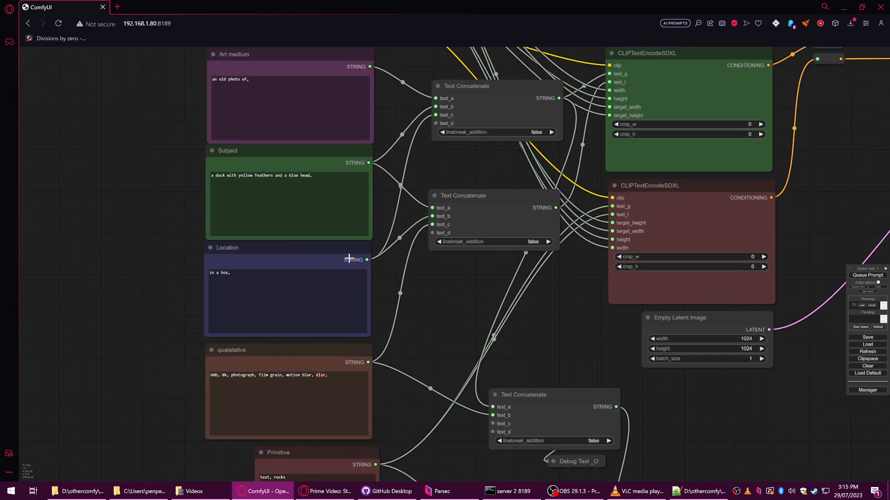
{"action": "left_click_drag", "start_coordinate": [510, 206], "coordinate": [499, 217]}
{"action": "left_click", "coordinate": [328, 258]}
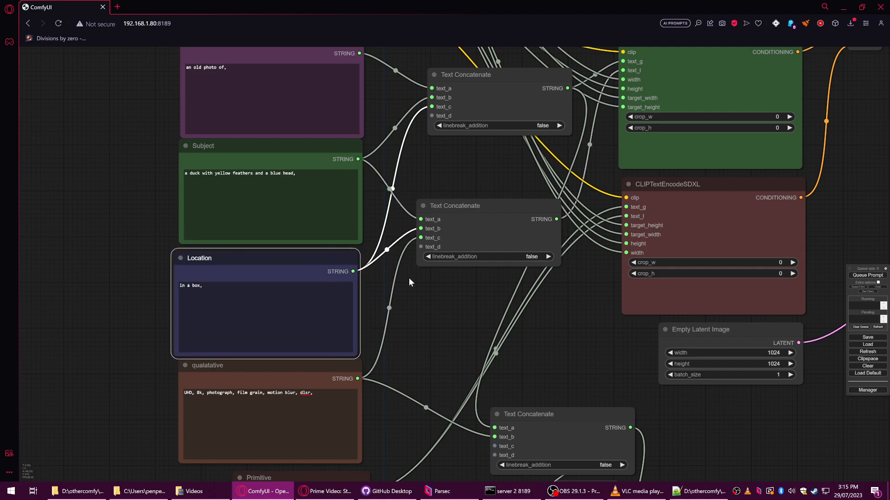
{"action": "scroll", "coordinate": [361, 278], "scroll_direction": "down", "scroll_amount": 2}
{"action": "left_click_drag", "start_coordinate": [442, 307], "coordinate": [274, 270]}
{"action": "left_click_drag", "start_coordinate": [575, 344], "coordinate": [324, 294]}
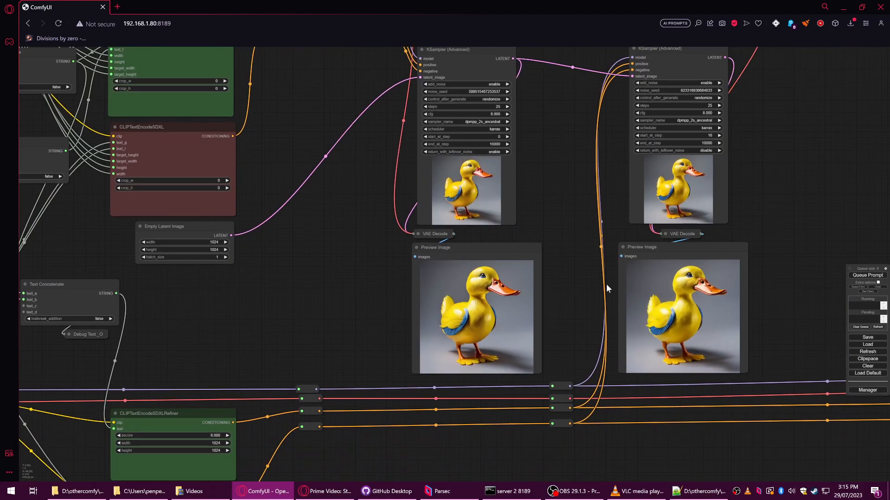
{"action": "left_click_drag", "start_coordinate": [605, 286], "coordinate": [507, 269]}
{"action": "scroll", "coordinate": [602, 285], "scroll_direction": "up", "scroll_amount": 5}
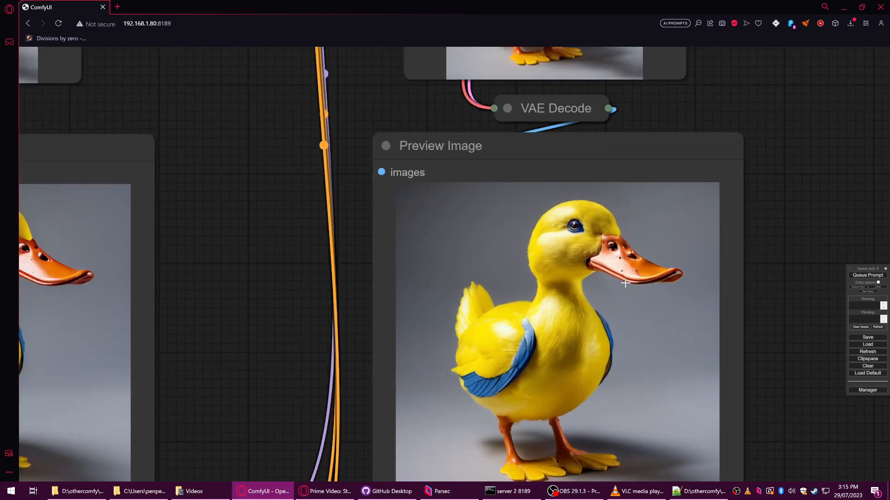
{"action": "scroll", "coordinate": [625, 283], "scroll_direction": "down", "scroll_amount": 8}
Step: Rewire the second Text Concatenate node without Subject, connecting Location to text_a and qualatative to text_b
{"action": "left_click_drag", "start_coordinate": [547, 277], "coordinate": [694, 246]}
{"action": "left_click_drag", "start_coordinate": [254, 261], "coordinate": [733, 312]}
{"action": "left_click_drag", "start_coordinate": [511, 261], "coordinate": [683, 302]}
{"action": "scroll", "coordinate": [378, 208], "scroll_direction": "up", "scroll_amount": 5}
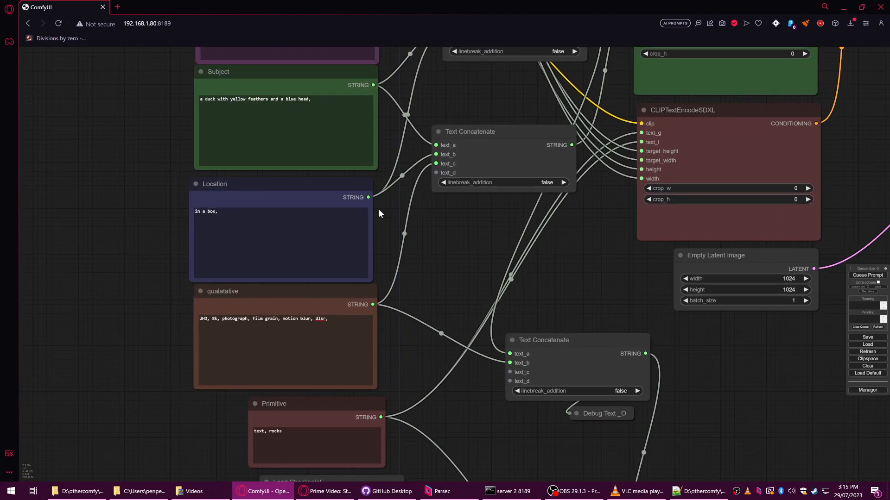
{"action": "left_click_drag", "start_coordinate": [373, 188], "coordinate": [462, 115]}
{"action": "scroll", "coordinate": [455, 155], "scroll_direction": "down", "scroll_amount": 3}
{"action": "left_click_drag", "start_coordinate": [458, 180], "coordinate": [512, 274]}
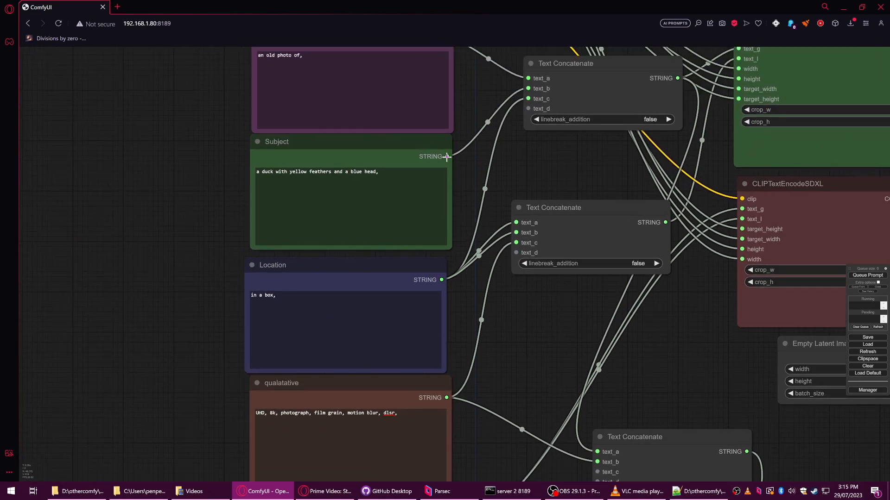
{"action": "mouse_move", "coordinate": [516, 222]}
{"action": "left_mouse_down"}
{"action": "mouse_move", "coordinate": [489, 222]}
{"action": "mouse_move", "coordinate": [515, 222]}
{"action": "mouse_move", "coordinate": [515, 232]}
{"action": "left_mouse_up"}
{"action": "scroll", "coordinate": [543, 308], "scroll_direction": "down", "scroll_amount": 5}
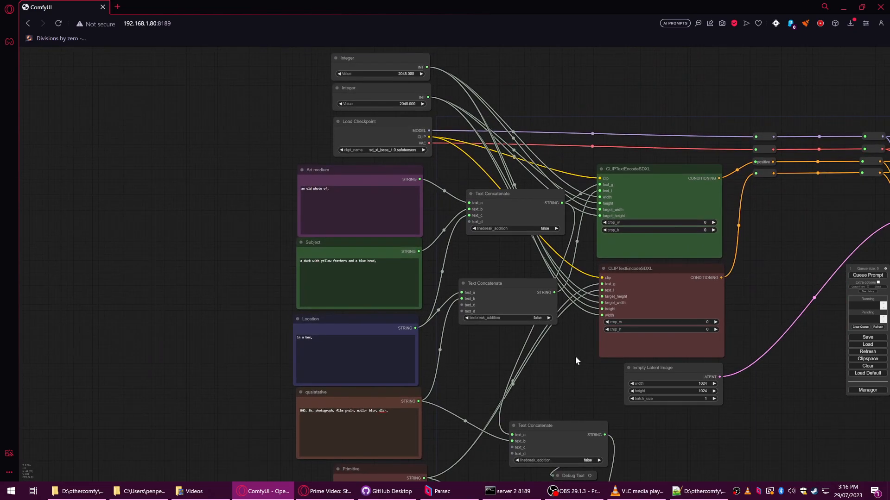
Step: Queue the prompt with the rewired text inputs and watch the base KSampler's live preview
{"action": "left_click_drag", "start_coordinate": [727, 249], "coordinate": [426, 161]}
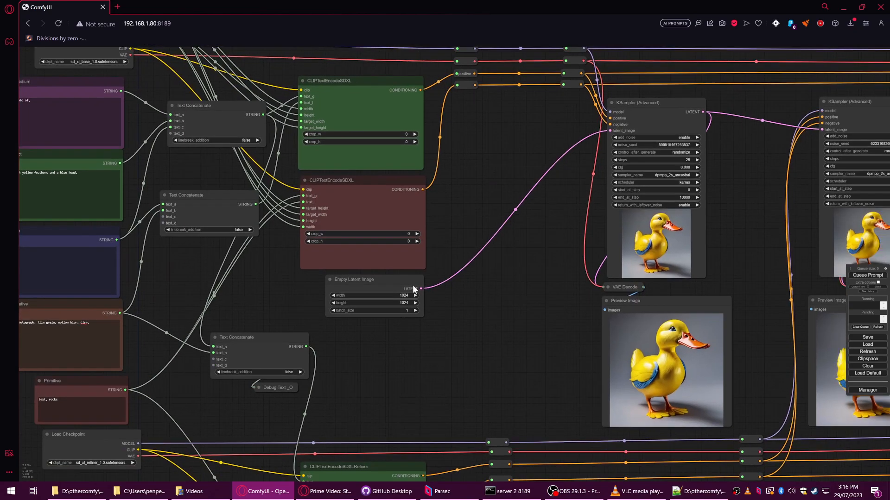
{"action": "left_click_drag", "start_coordinate": [437, 293], "coordinate": [251, 228]}
{"action": "left_click", "coordinate": [860, 274]}
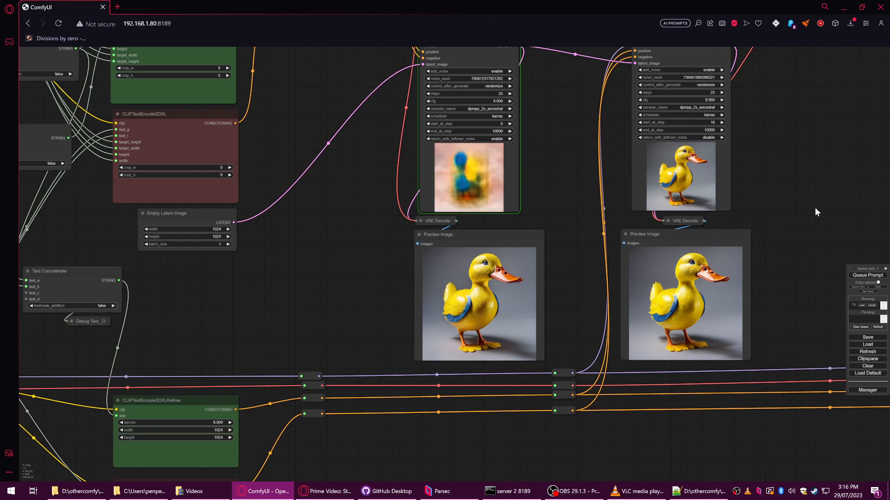
{"action": "scroll", "coordinate": [763, 194], "scroll_direction": "down", "scroll_amount": 4}
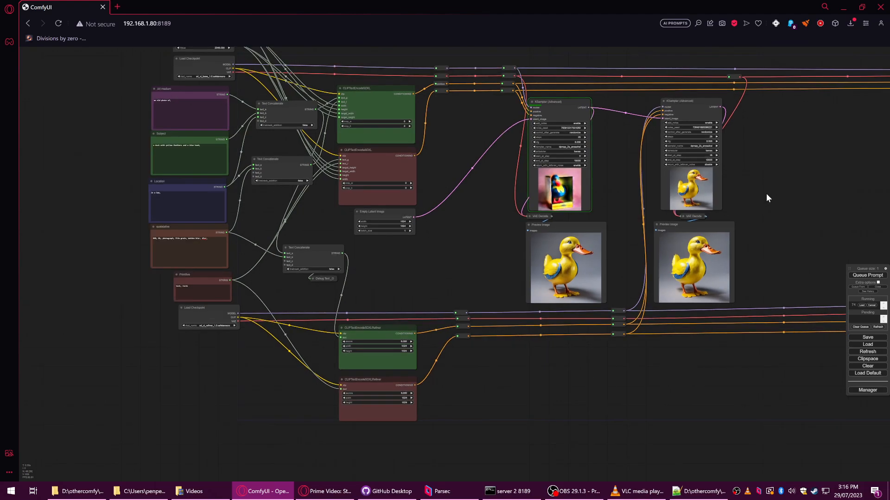
{"action": "scroll", "coordinate": [766, 193], "scroll_direction": "down", "scroll_amount": 5}
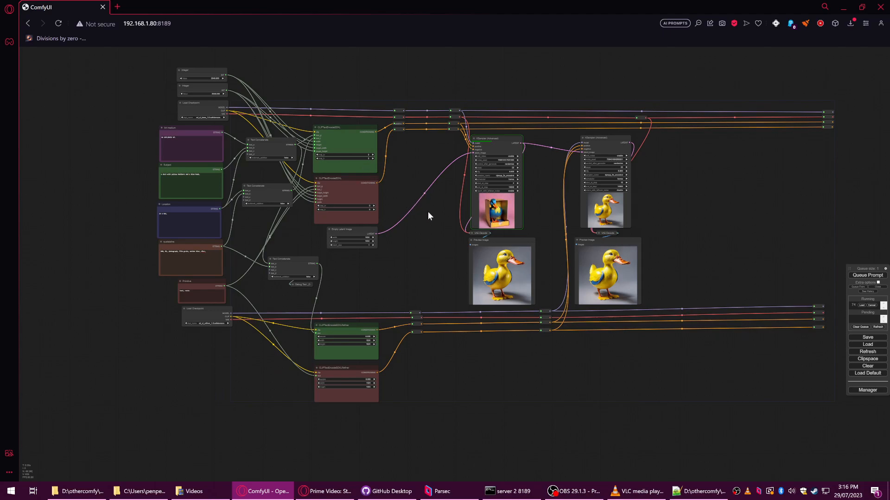
{"action": "scroll", "coordinate": [496, 214], "scroll_direction": "up", "scroll_amount": 5}
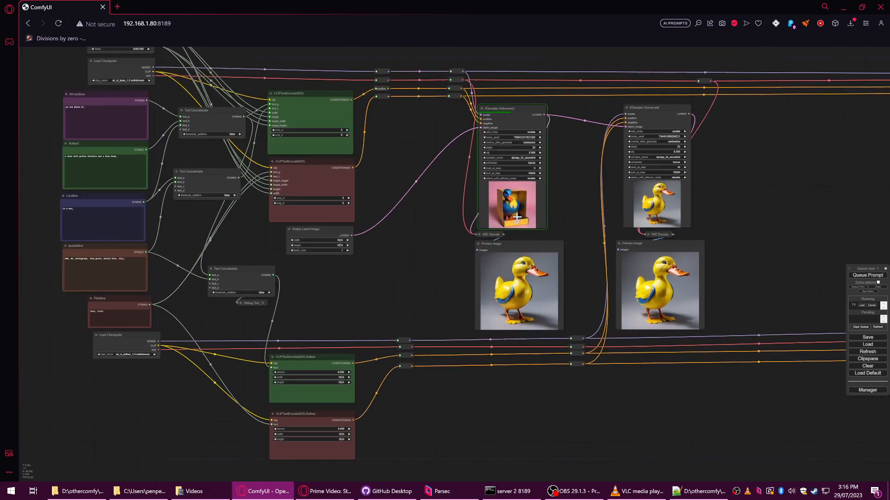
{"action": "scroll", "coordinate": [577, 213], "scroll_direction": "down", "scroll_amount": 2}
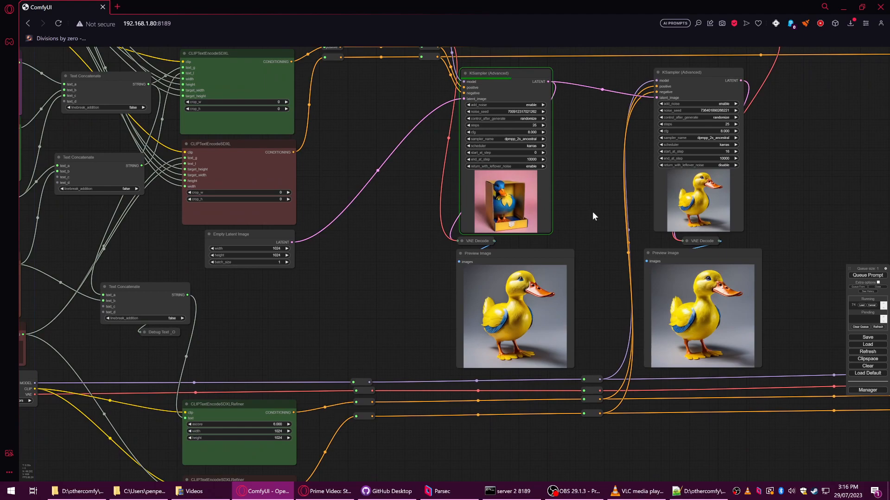
Step: Lower the first two Text Concatenate nodes beside the prompt text boxes to space out their wiring
{"action": "left_click_drag", "start_coordinate": [364, 266], "coordinate": [546, 319]}
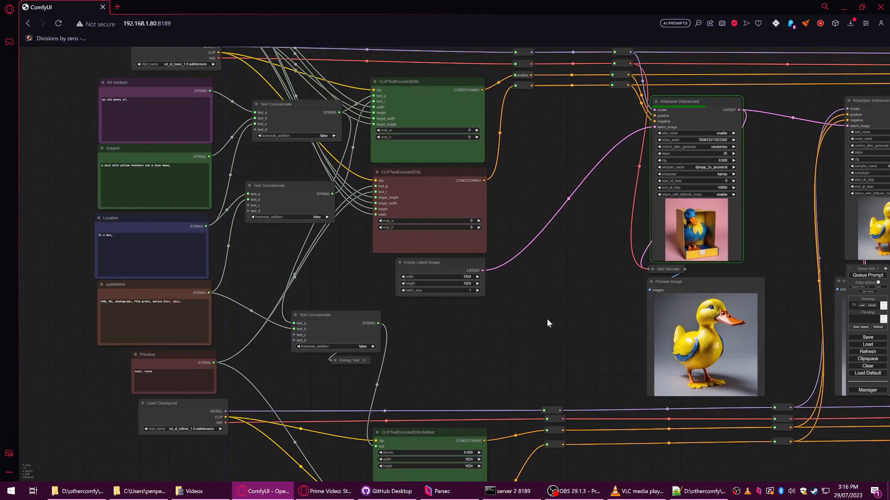
{"action": "left_click_drag", "start_coordinate": [285, 185], "coordinate": [290, 232]}
{"action": "left_click_drag", "start_coordinate": [280, 122], "coordinate": [272, 139]}
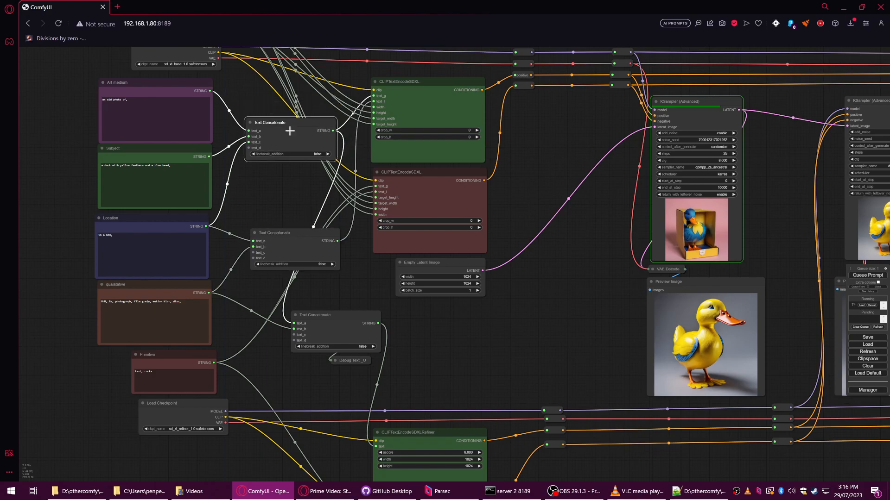
Step: Follow the generation through the base and refiner KSampler previews across the whole workflow
{"action": "left_click_drag", "start_coordinate": [579, 166], "coordinate": [593, 264]}
{"action": "left_click_drag", "start_coordinate": [554, 228], "coordinate": [457, 120]}
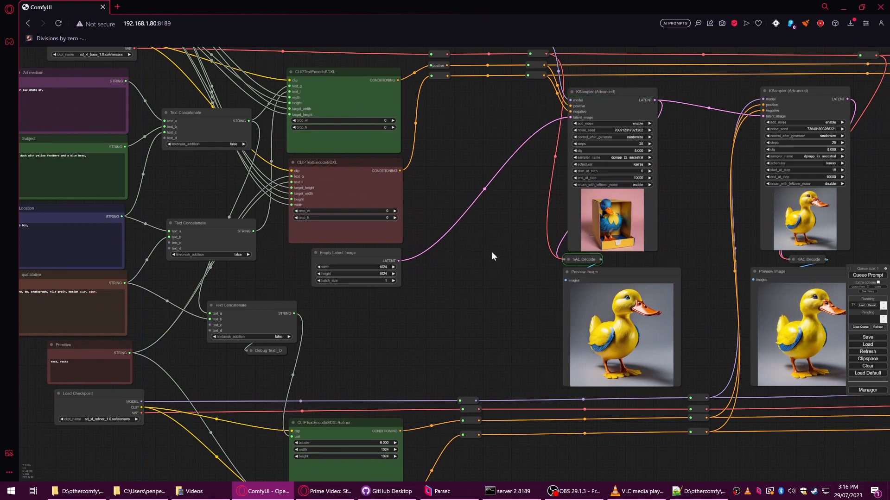
{"action": "scroll", "coordinate": [491, 255], "scroll_direction": "down", "scroll_amount": 2}
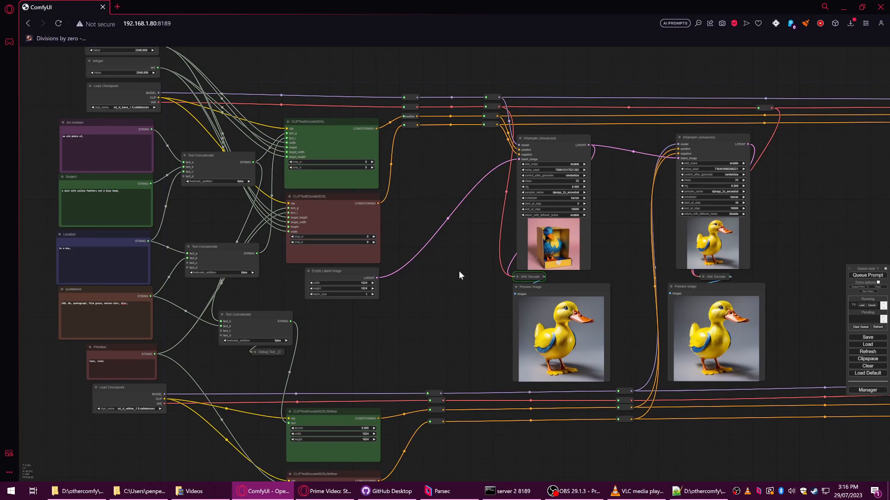
{"action": "left_click_drag", "start_coordinate": [458, 272], "coordinate": [394, 240]}
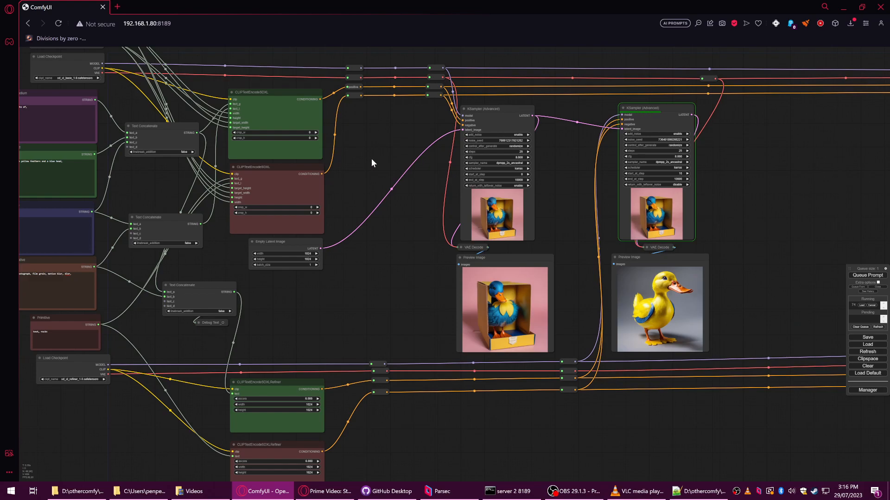
{"action": "scroll", "coordinate": [372, 159], "scroll_direction": "down", "scroll_amount": 1}
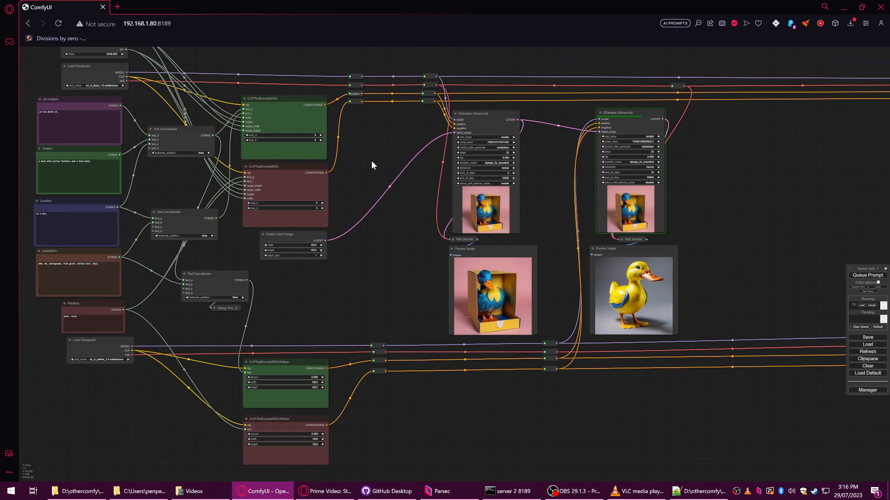
{"action": "left_click_drag", "start_coordinate": [549, 199], "coordinate": [507, 182]}
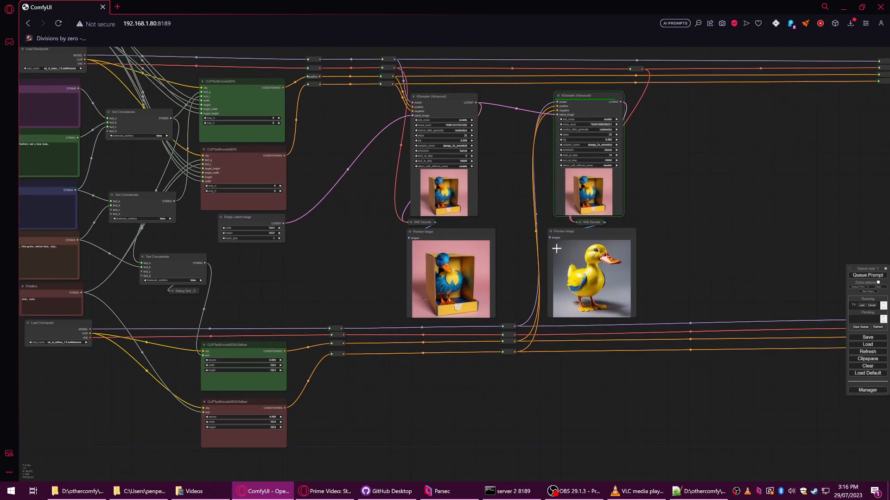
Step: Examine the finished base image up close and compare it with the refined image and the overall node layout
{"action": "left_click", "coordinate": [466, 239]}
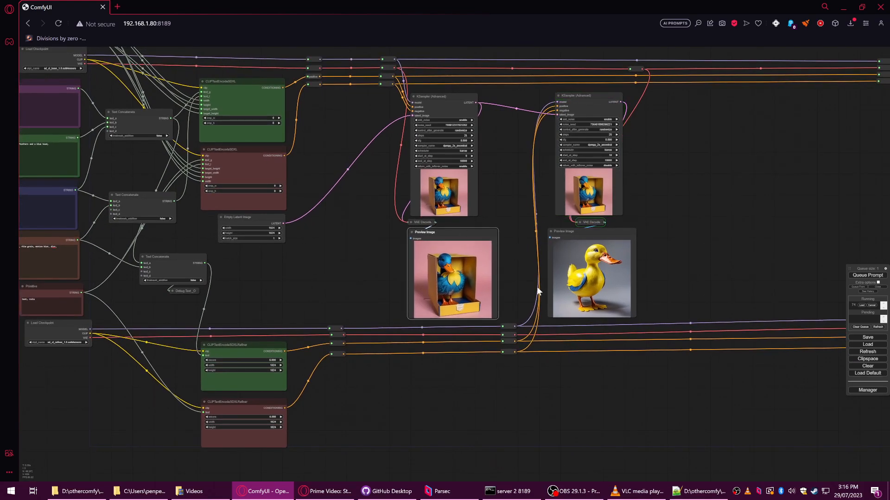
{"action": "scroll", "coordinate": [507, 274], "scroll_direction": "up", "scroll_amount": 12}
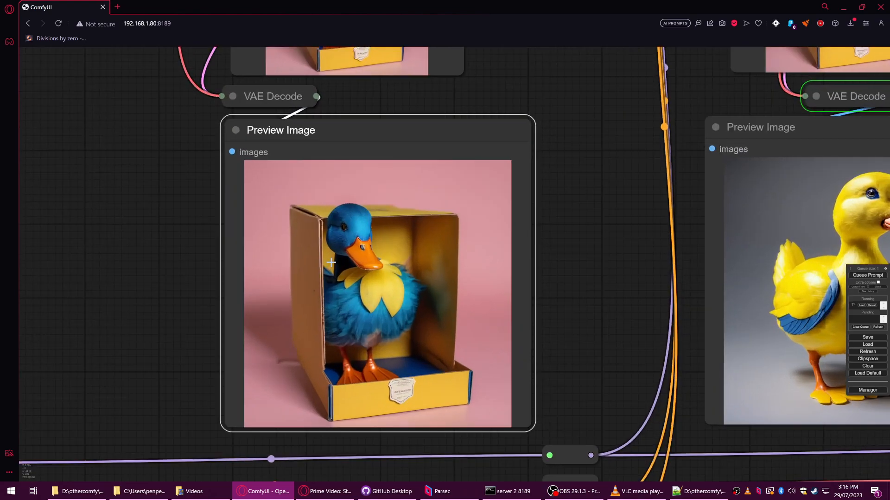
{"action": "scroll", "coordinate": [331, 263], "scroll_direction": "down", "scroll_amount": 8}
{"action": "left_click_drag", "start_coordinate": [469, 146], "coordinate": [478, 260]}
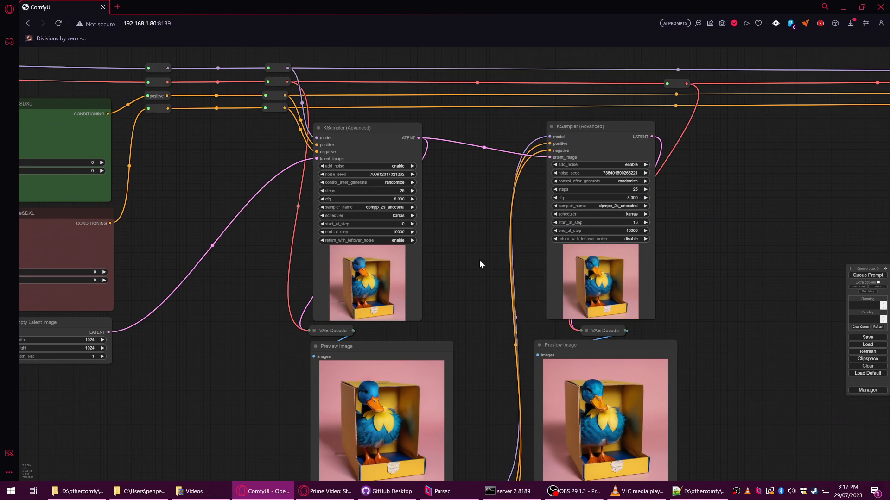
{"action": "left_click_drag", "start_coordinate": [695, 313], "coordinate": [667, 292]}
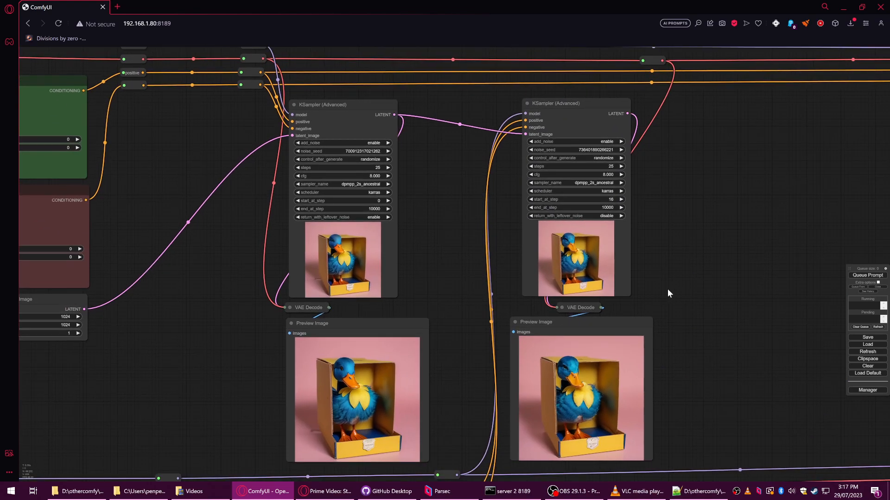
{"action": "scroll", "coordinate": [724, 282], "scroll_direction": "down", "scroll_amount": 4}
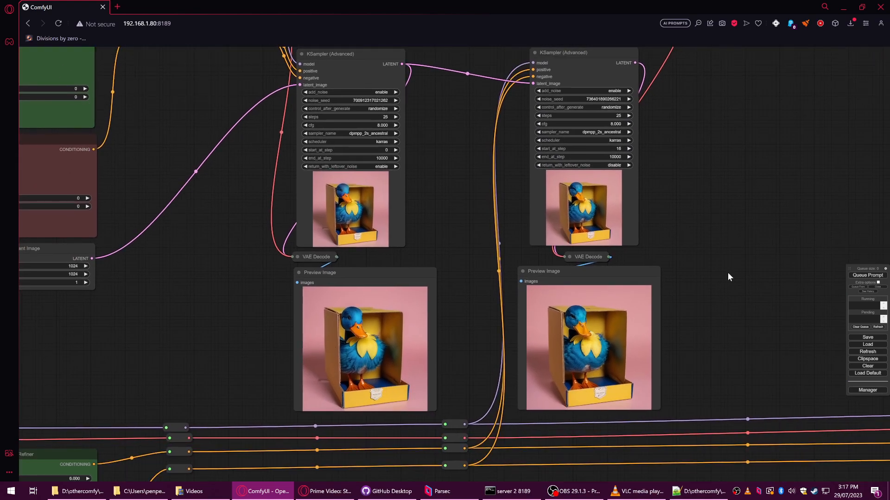
{"action": "scroll", "coordinate": [728, 287], "scroll_direction": "down", "scroll_amount": 3}
{"action": "left_click_drag", "start_coordinate": [743, 300], "coordinate": [748, 239]}
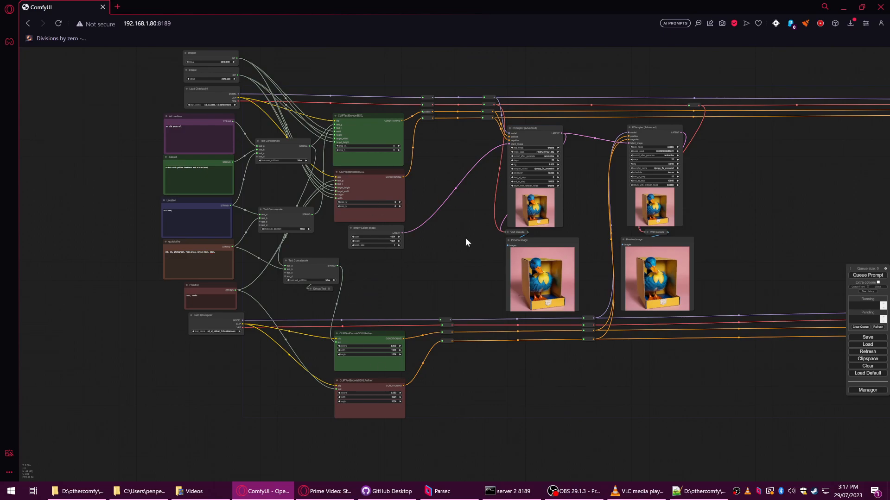
{"action": "left_click_drag", "start_coordinate": [746, 204], "coordinate": [737, 227]}
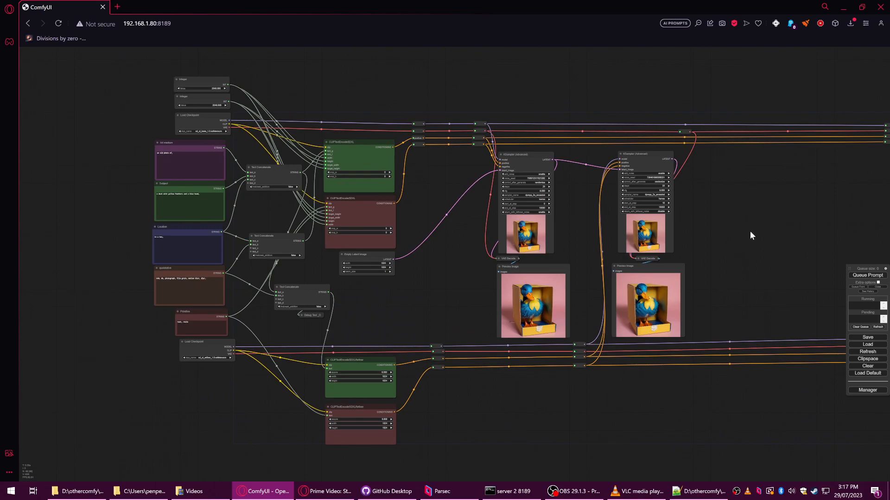
{"action": "mouse_move", "coordinate": [735, 257]}
{"action": "left_mouse_down"}
{"action": "mouse_move", "coordinate": [723, 258]}
{"action": "mouse_move", "coordinate": [719, 280]}
{"action": "mouse_move", "coordinate": [710, 246]}
{"action": "mouse_move", "coordinate": [728, 249]}
{"action": "mouse_move", "coordinate": [725, 266]}
{"action": "left_mouse_up"}
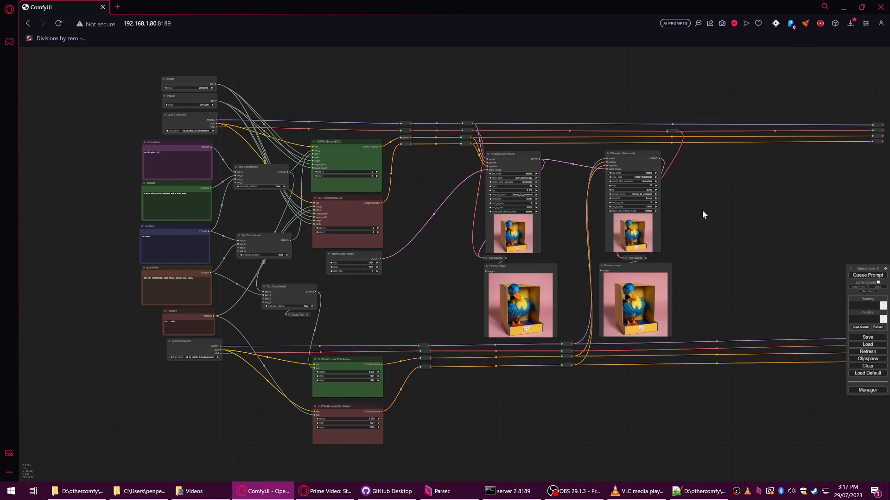
Step: Load the saved MAIN workflow from the comfy tut workflows folder
{"action": "left_click", "coordinate": [874, 347]}
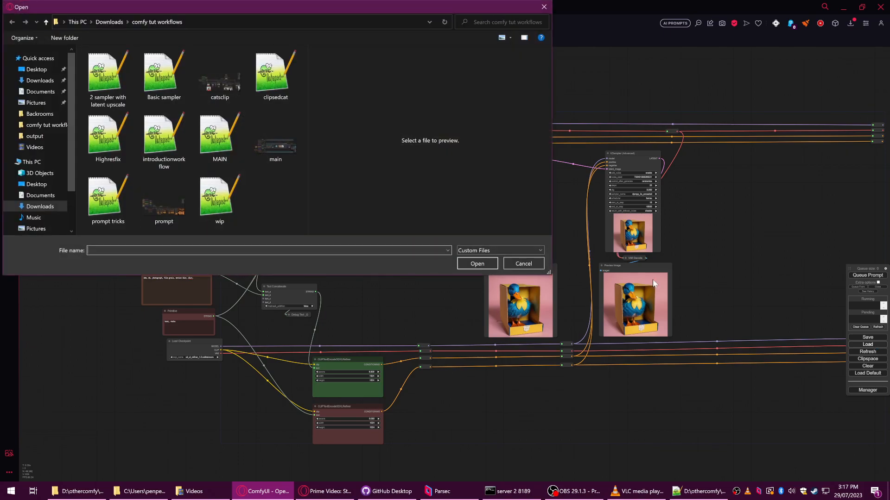
{"action": "left_click", "coordinate": [221, 139]}
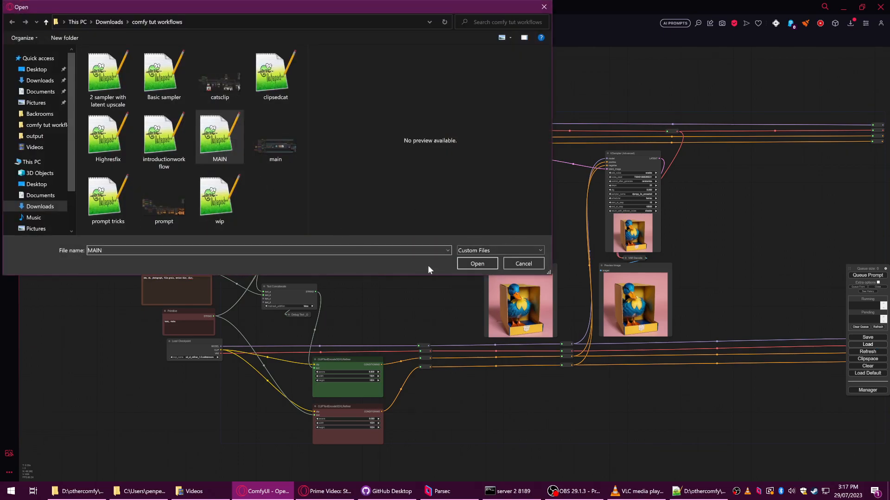
{"action": "left_click", "coordinate": [477, 263]}
{"action": "left_click_drag", "start_coordinate": [308, 263], "coordinate": [517, 314]}
{"action": "scroll", "coordinate": [512, 307], "scroll_direction": "down", "scroll_amount": 2}
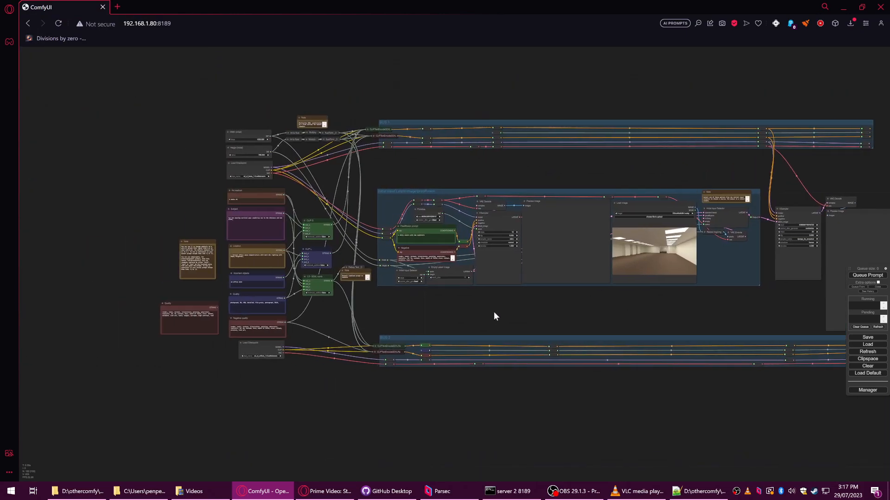
Step: Examine the colour-coded prompt boxes, the CLIP G, CLIP L and 1.5 - SDXL comb nodes, and the note on emphasis and wildcards
{"action": "scroll", "coordinate": [328, 316], "scroll_direction": "up", "scroll_amount": 3}
{"action": "scroll", "coordinate": [329, 313], "scroll_direction": "up", "scroll_amount": 3}
{"action": "left_click_drag", "start_coordinate": [356, 310], "coordinate": [515, 323]}
{"action": "scroll", "coordinate": [430, 321], "scroll_direction": "up", "scroll_amount": 3}
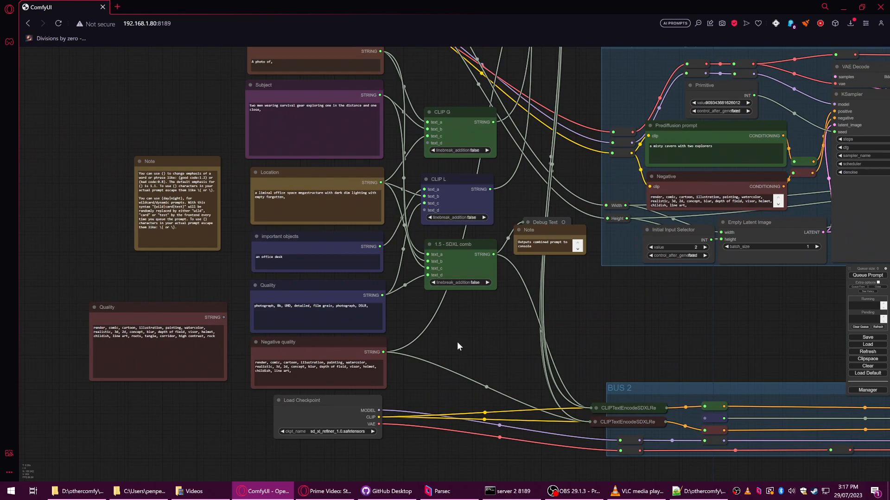
{"action": "left_click_drag", "start_coordinate": [453, 339], "coordinate": [487, 362]}
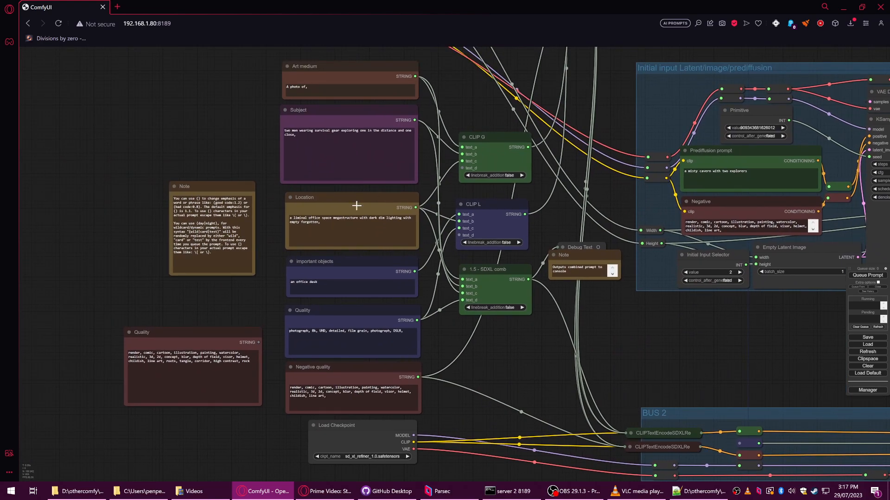
{"action": "left_click_drag", "start_coordinate": [516, 374], "coordinate": [392, 400]}
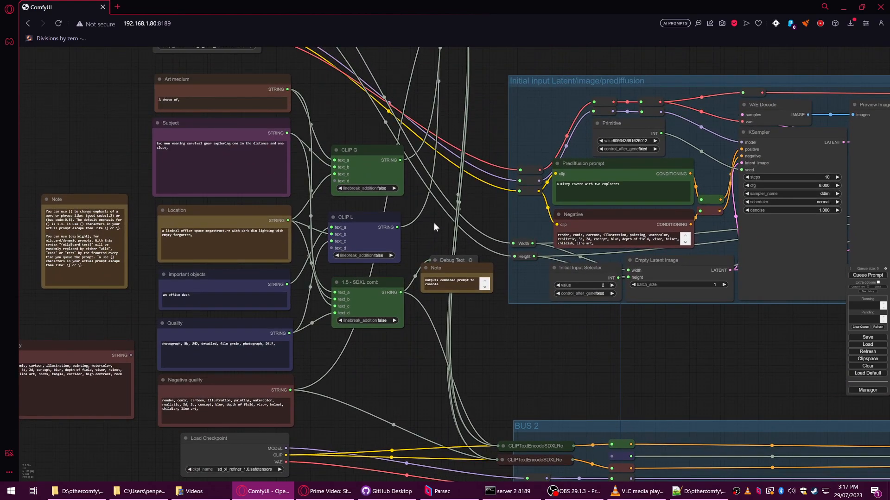
{"action": "left_click_drag", "start_coordinate": [433, 221], "coordinate": [495, 233]}
{"action": "left_click_drag", "start_coordinate": [139, 208], "coordinate": [191, 201]}
{"action": "scroll", "coordinate": [193, 201], "scroll_direction": "up", "scroll_amount": 6}
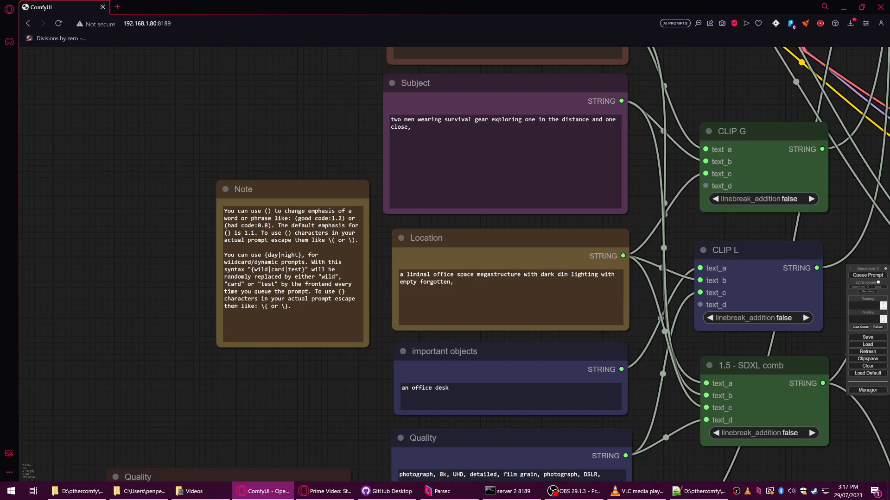
{"action": "scroll", "coordinate": [296, 190], "scroll_direction": "down", "scroll_amount": 10}
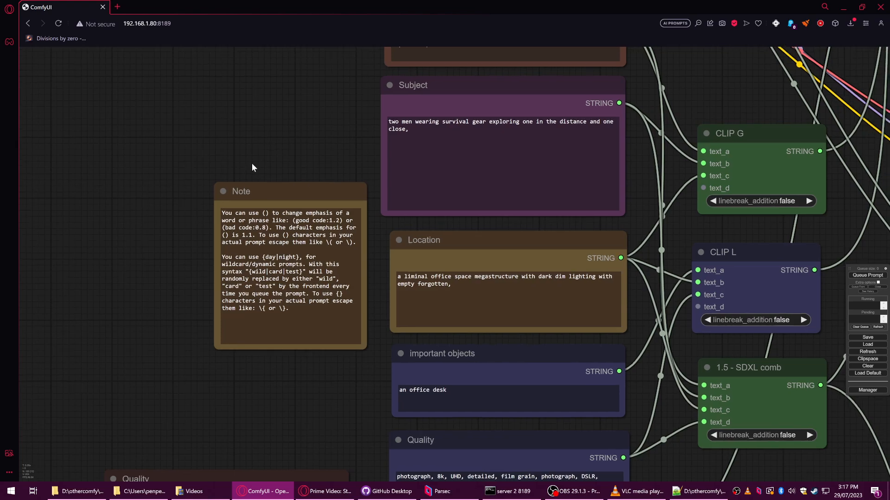
{"action": "scroll", "coordinate": [421, 251], "scroll_direction": "up", "scroll_amount": 6}
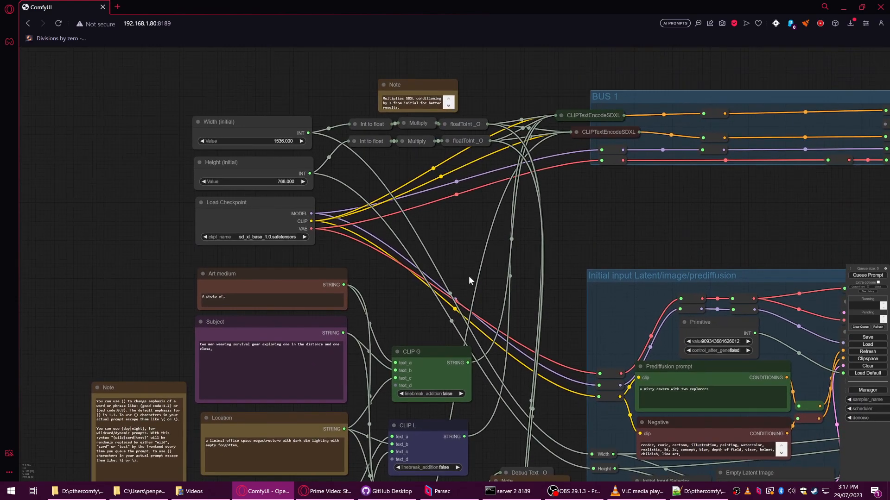
Step: Inspect the initial width and height multiplier chain and nudge the note above it slightly to the left
{"action": "scroll", "coordinate": [460, 266], "scroll_direction": "up", "scroll_amount": 2}
{"action": "mouse_move", "coordinate": [207, 183]}
{"action": "left_mouse_down"}
{"action": "mouse_move", "coordinate": [220, 144]}
{"action": "mouse_move", "coordinate": [227, 174]}
{"action": "mouse_move", "coordinate": [216, 191]}
{"action": "left_mouse_up"}
{"action": "left_click_drag", "start_coordinate": [254, 274], "coordinate": [253, 269]}
{"action": "left_click_drag", "start_coordinate": [467, 256], "coordinate": [387, 280]}
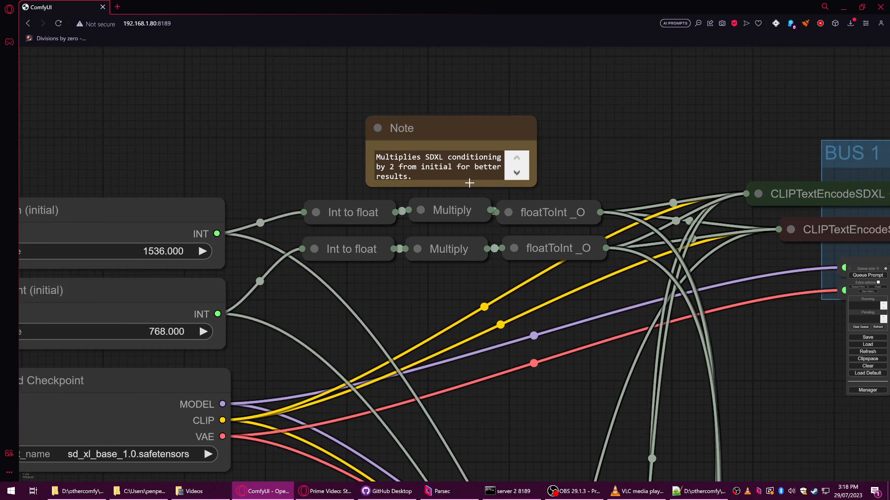
{"action": "left_click_drag", "start_coordinate": [453, 137], "coordinate": [441, 137]}
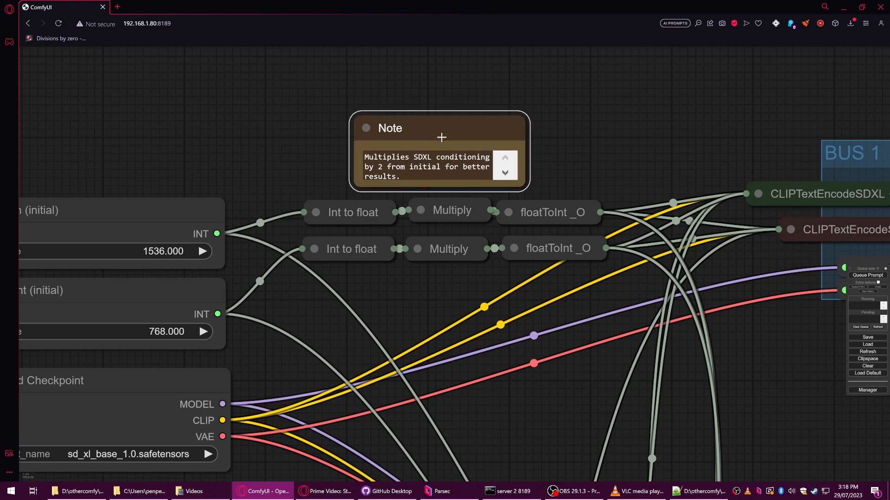
{"action": "scroll", "coordinate": [578, 251], "scroll_direction": "down", "scroll_amount": 3}
{"action": "left_click_drag", "start_coordinate": [608, 341], "coordinate": [453, 171]}
{"action": "scroll", "coordinate": [456, 205], "scroll_direction": "down", "scroll_amount": 4}
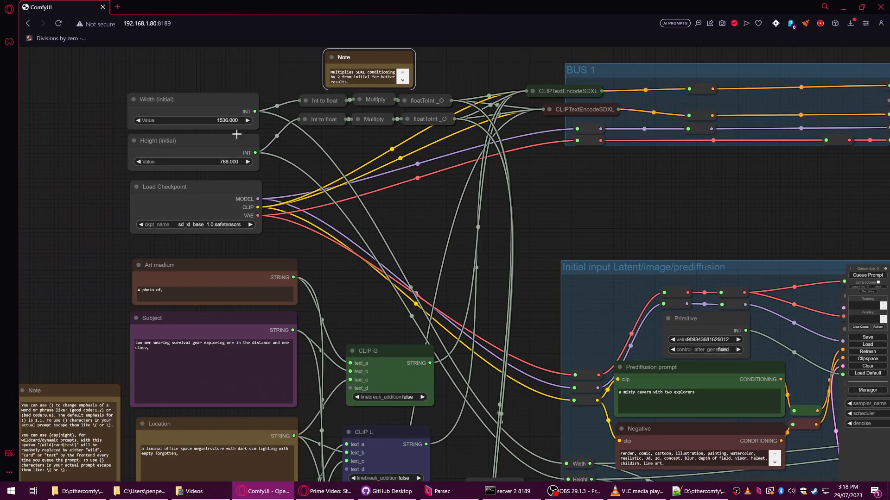
{"action": "scroll", "coordinate": [397, 191], "scroll_direction": "down", "scroll_amount": 2}
Step: Examine the Initial input Latent/image/prediffusion group, including its Load Image and Empty Latent Image nodes
{"action": "left_click_drag", "start_coordinate": [659, 200], "coordinate": [325, 110]}
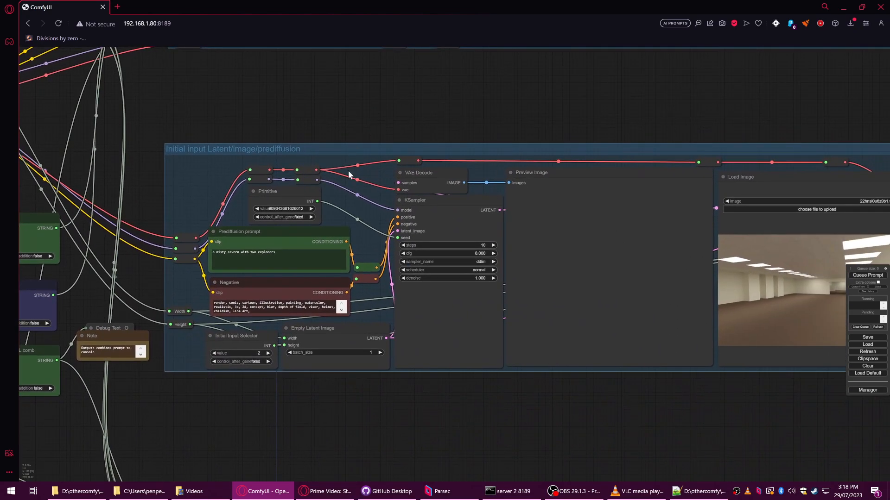
{"action": "right_click", "coordinate": [586, 336]}
{"action": "left_click", "coordinate": [510, 155]}
{"action": "left_click_drag", "start_coordinate": [658, 113], "coordinate": [614, 98]}
{"action": "left_click_drag", "start_coordinate": [703, 184], "coordinate": [746, 165]}
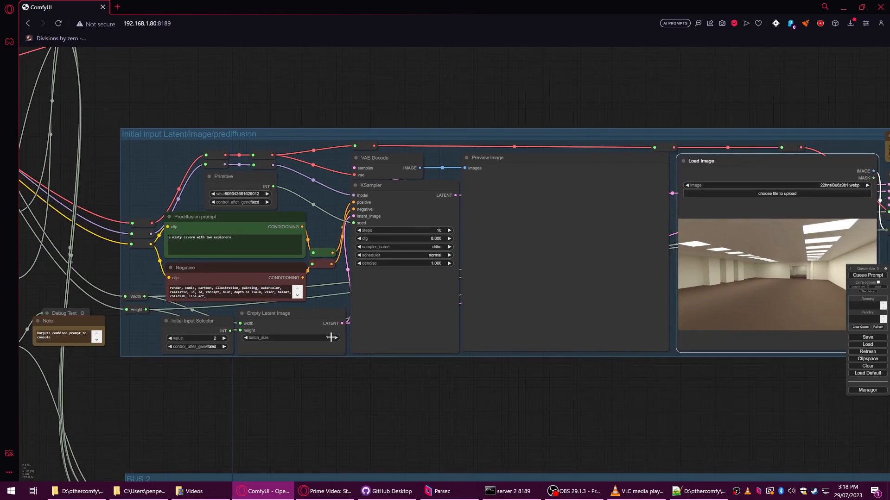
{"action": "left_click_drag", "start_coordinate": [301, 314], "coordinate": [299, 319]}
{"action": "scroll", "coordinate": [353, 380], "scroll_direction": "down", "scroll_amount": 3}
{"action": "left_click_drag", "start_coordinate": [544, 382], "coordinate": [378, 353]}
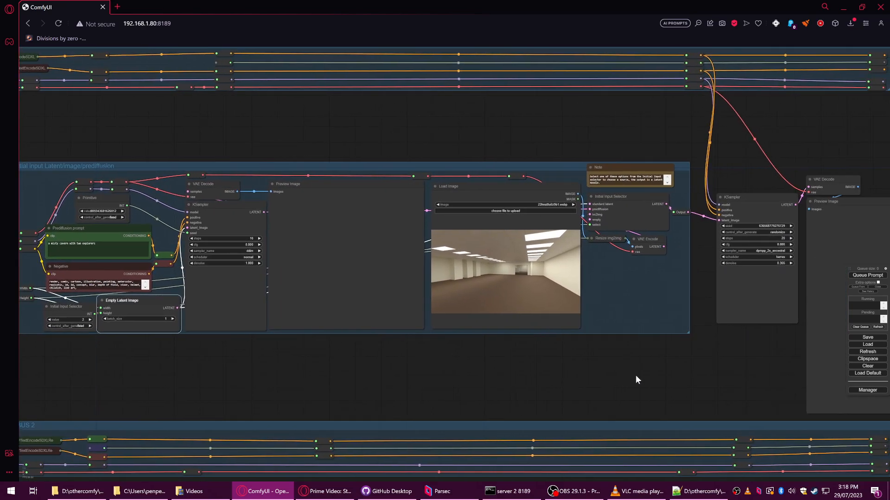
{"action": "left_click_drag", "start_coordinate": [631, 369], "coordinate": [652, 358]}
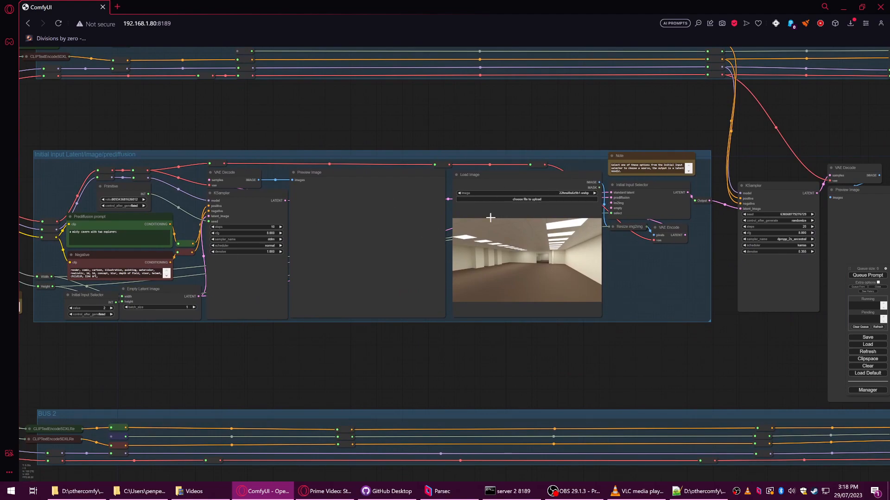
Step: Compare the Initial Input Selector's value with the latent sources wired into the selector node
{"action": "left_click_drag", "start_coordinate": [567, 106], "coordinate": [675, 101]}
{"action": "scroll", "coordinate": [211, 308], "scroll_direction": "up", "scroll_amount": 10}
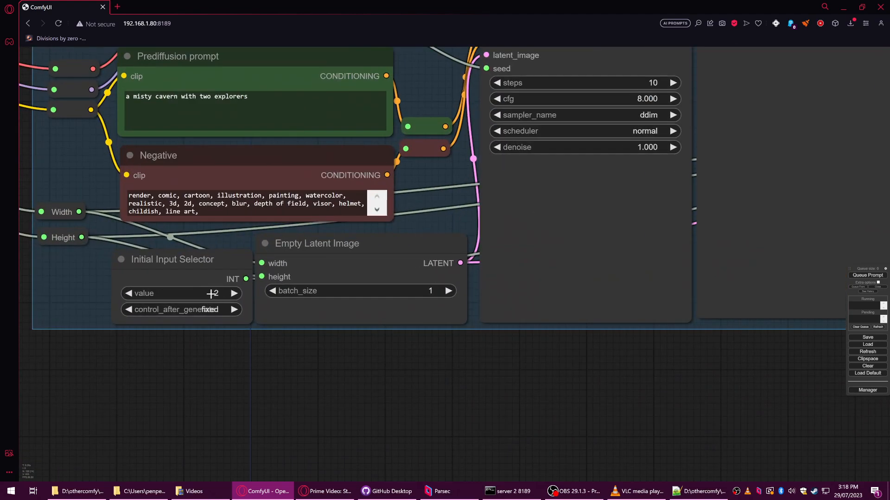
{"action": "scroll", "coordinate": [284, 300], "scroll_direction": "down", "scroll_amount": 7}
{"action": "left_click_drag", "start_coordinate": [805, 385], "coordinate": [343, 382]}
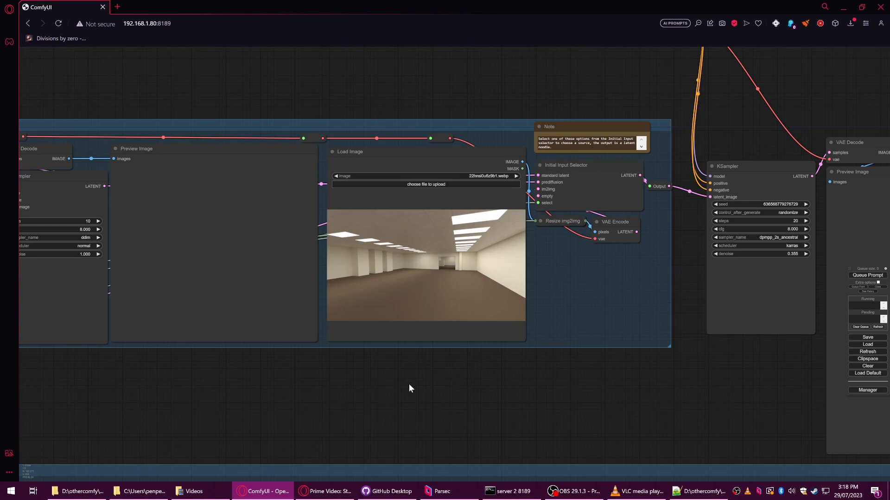
{"action": "left_click_drag", "start_coordinate": [260, 379], "coordinate": [456, 361]}
{"action": "left_click_drag", "start_coordinate": [139, 285], "coordinate": [139, 287]}
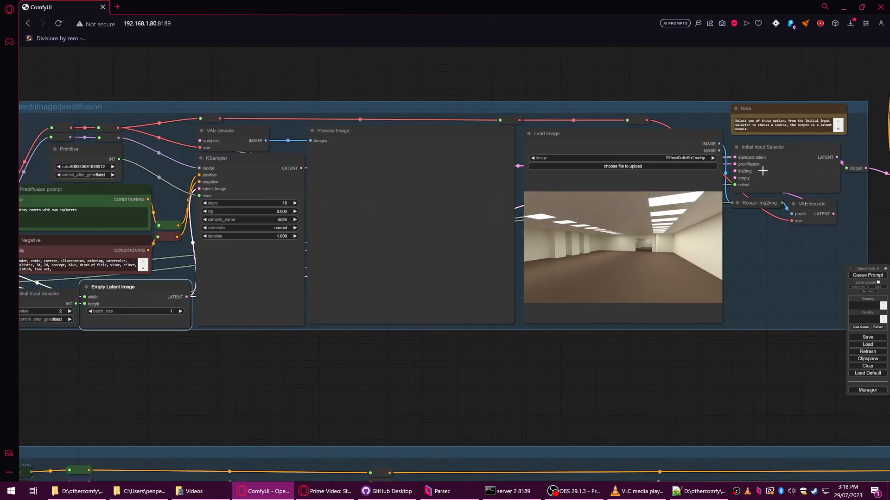
{"action": "left_click_drag", "start_coordinate": [399, 375], "coordinate": [506, 382]}
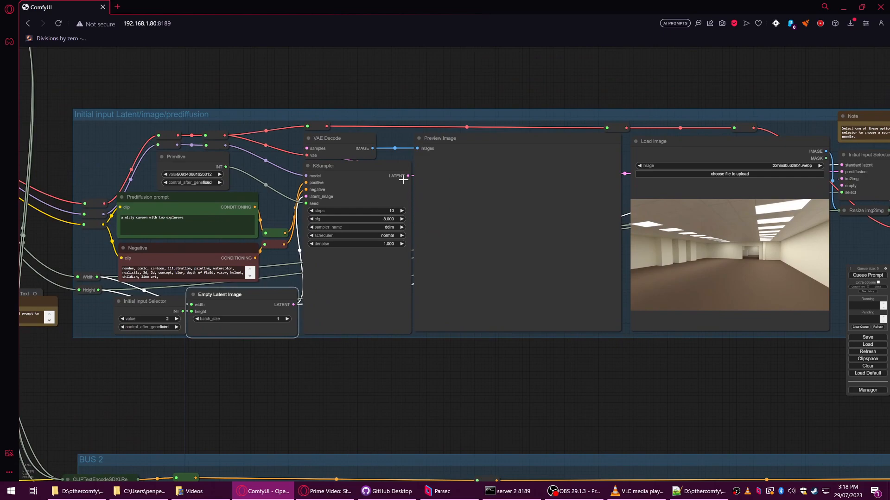
Step: Examine the prediffusion KSampler with its prompt and preview, and the Load Image node feeding the img2img path
{"action": "left_click", "coordinate": [372, 168]}
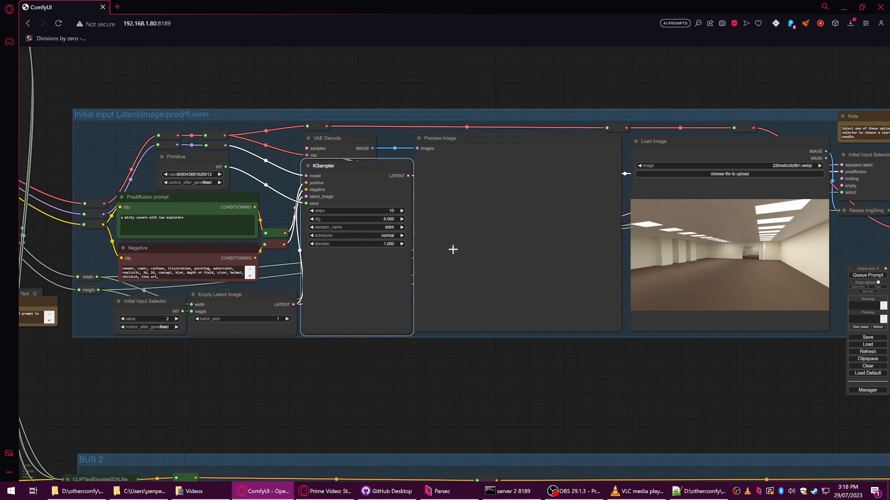
{"action": "left_click_drag", "start_coordinate": [187, 221], "coordinate": [113, 223]}
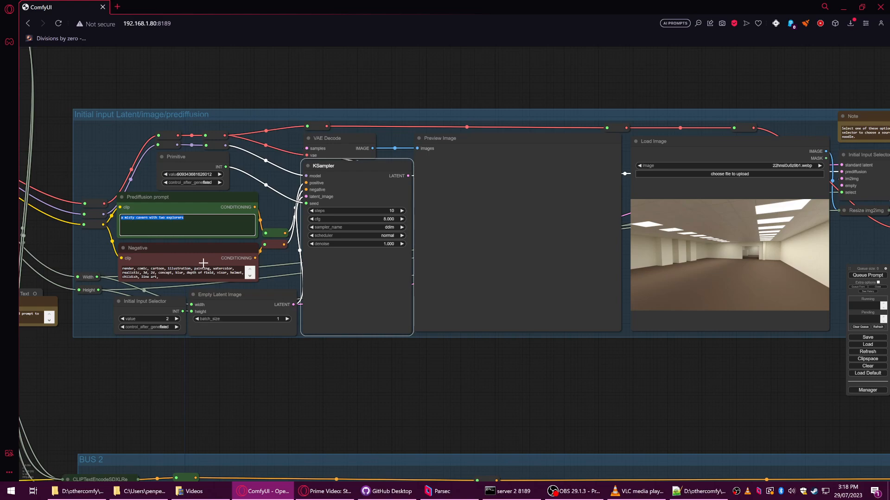
{"action": "left_click_drag", "start_coordinate": [754, 406], "coordinate": [549, 408]}
{"action": "scroll", "coordinate": [588, 294], "scroll_direction": "up", "scroll_amount": 4}
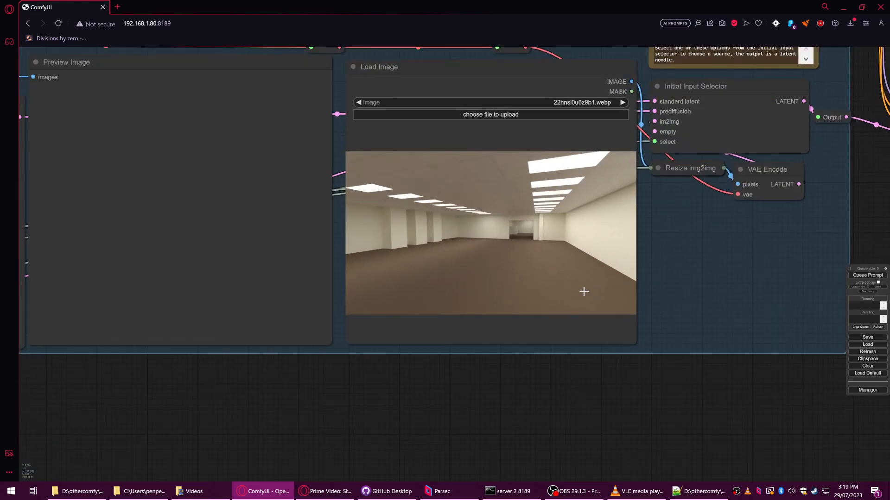
{"action": "scroll", "coordinate": [427, 247], "scroll_direction": "down", "scroll_amount": 2}
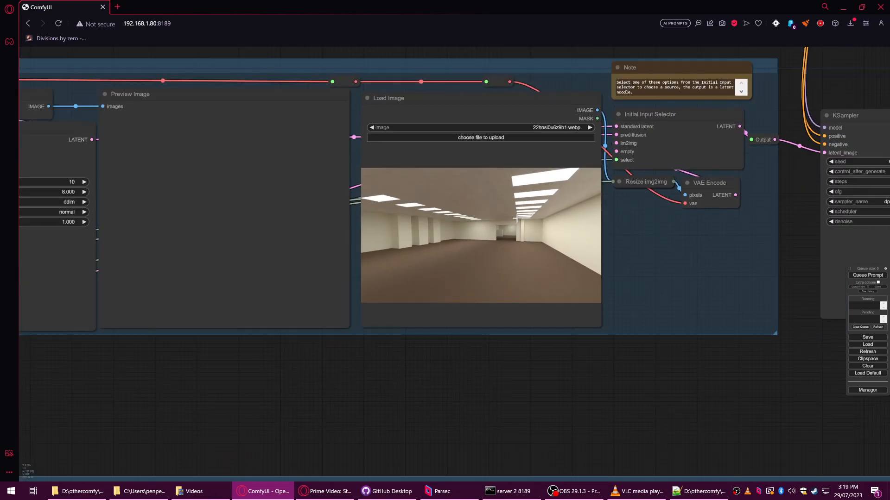
{"action": "left_click_drag", "start_coordinate": [397, 409], "coordinate": [606, 413]}
{"action": "left_click_drag", "start_coordinate": [330, 408], "coordinate": [487, 417]}
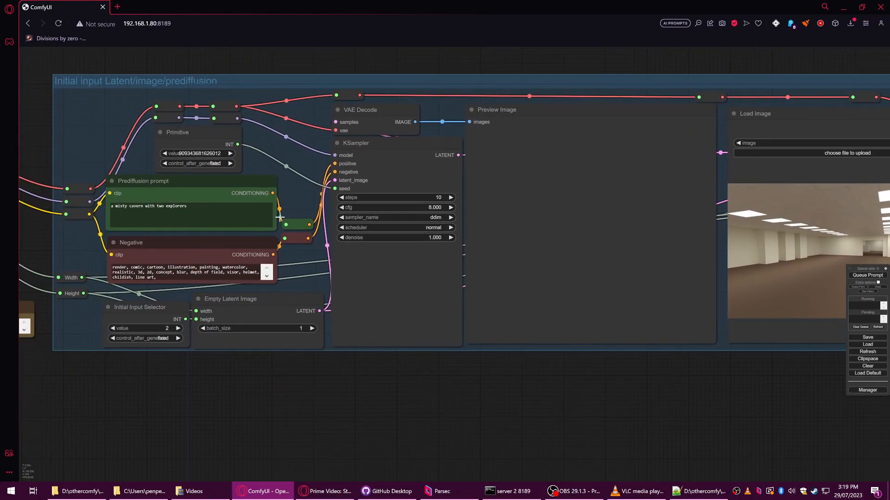
{"action": "left_click_drag", "start_coordinate": [638, 396], "coordinate": [418, 410]}
{"action": "left_click_drag", "start_coordinate": [289, 114], "coordinate": [568, 111]}
{"action": "scroll", "coordinate": [179, 226], "scroll_direction": "down", "scroll_amount": 6}
{"action": "left_click_drag", "start_coordinate": [293, 362], "coordinate": [397, 359]}
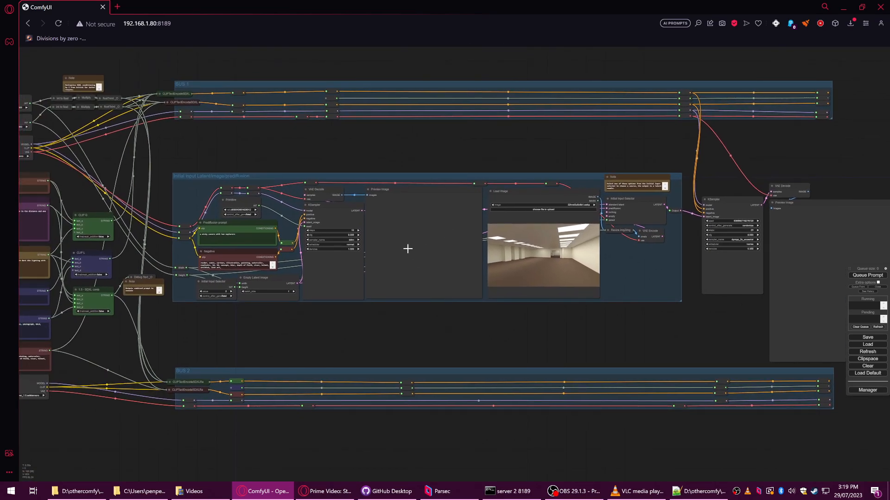
{"action": "scroll", "coordinate": [439, 253], "scroll_direction": "up", "scroll_amount": 9}
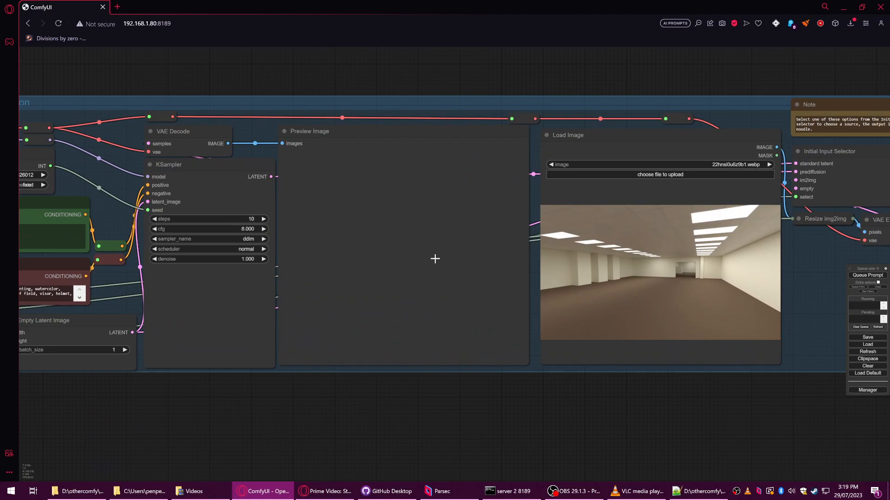
{"action": "scroll", "coordinate": [440, 263], "scroll_direction": "up", "scroll_amount": 1}
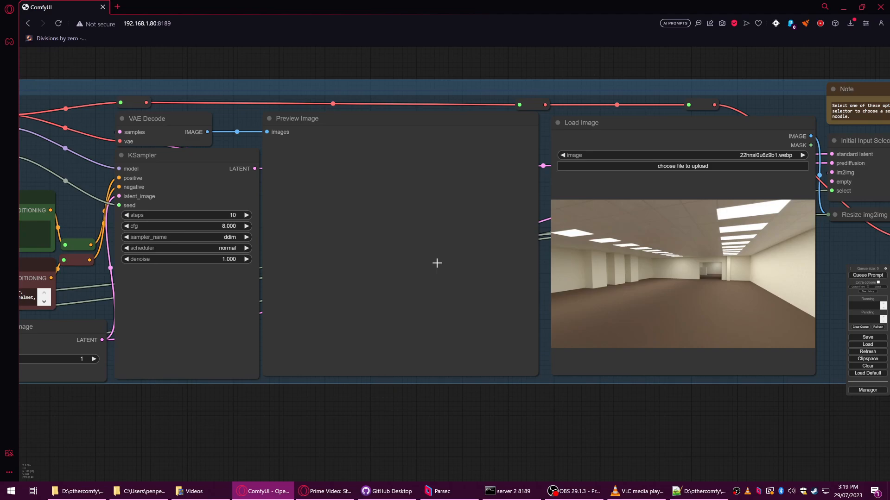
Step: Follow the selector's latent output into the main KSampler and inspect its settings, VAE Decode and Preview Image nodes
{"action": "scroll", "coordinate": [603, 383], "scroll_direction": "down", "scroll_amount": 3}
{"action": "left_click_drag", "start_coordinate": [512, 412], "coordinate": [325, 390]}
{"action": "left_click_drag", "start_coordinate": [658, 412], "coordinate": [405, 395]}
{"action": "scroll", "coordinate": [495, 394], "scroll_direction": "down", "scroll_amount": 2}
{"action": "left_click_drag", "start_coordinate": [495, 396], "coordinate": [376, 368]}
{"action": "left_click_drag", "start_coordinate": [364, 211], "coordinate": [356, 204]}
{"action": "scroll", "coordinate": [296, 232], "scroll_direction": "up", "scroll_amount": 7}
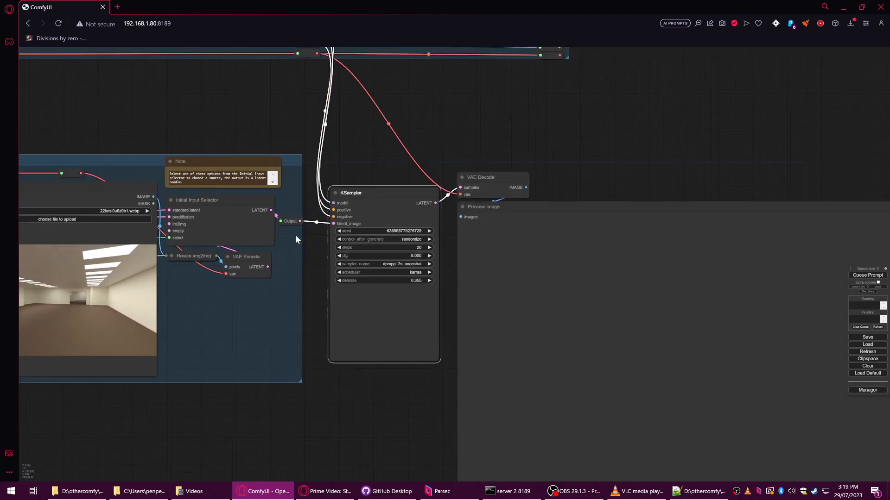
{"action": "scroll", "coordinate": [425, 156], "scroll_direction": "down", "scroll_amount": 3}
{"action": "scroll", "coordinate": [426, 159], "scroll_direction": "down", "scroll_amount": 2}
{"action": "left_click", "coordinate": [619, 133]}
{"action": "scroll", "coordinate": [395, 188], "scroll_direction": "down", "scroll_amount": 1}
{"action": "scroll", "coordinate": [685, 178], "scroll_direction": "down", "scroll_amount": 5}
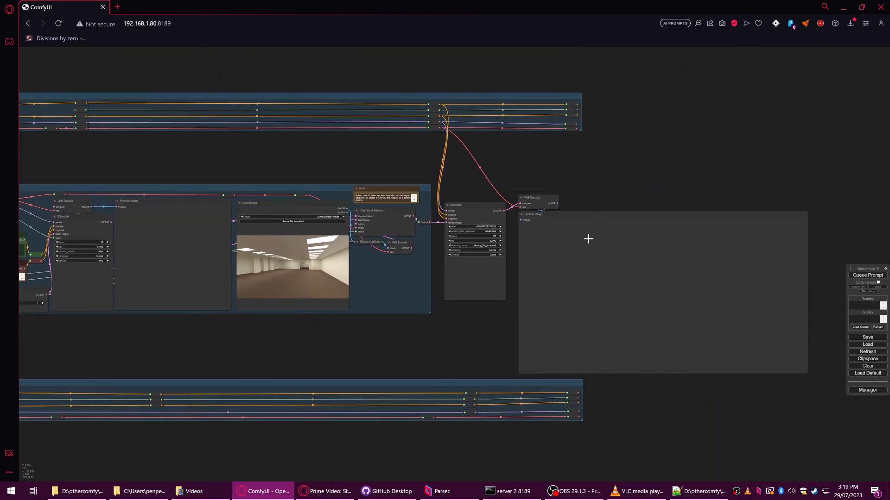
{"action": "scroll", "coordinate": [576, 238], "scroll_direction": "up", "scroll_amount": 4}
Step: Review the whole workflow layout, tracing BUS 1 and BUS 2 from the prompt nodes to the final sampler
{"action": "left_click_drag", "start_coordinate": [401, 387], "coordinate": [483, 365]}
{"action": "scroll", "coordinate": [537, 343], "scroll_direction": "down", "scroll_amount": 2}
{"action": "left_click_drag", "start_coordinate": [269, 374], "coordinate": [724, 335]}
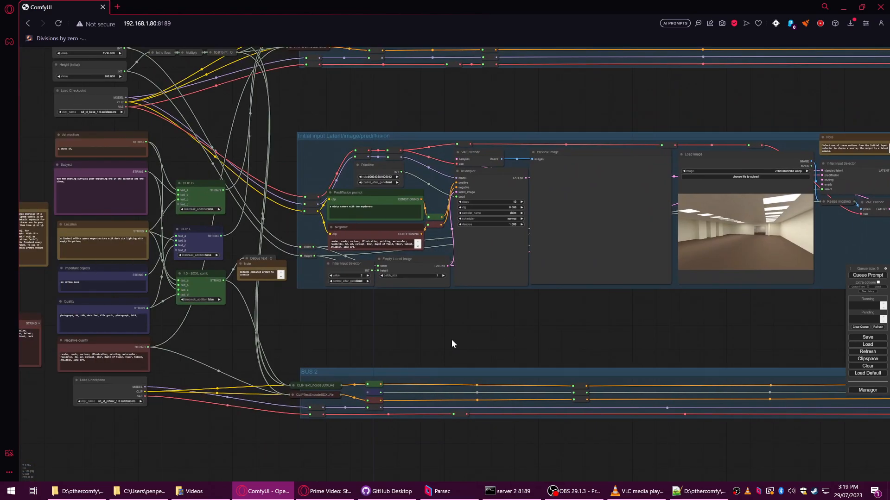
{"action": "scroll", "coordinate": [457, 340], "scroll_direction": "down", "scroll_amount": 2}
{"action": "left_click_drag", "start_coordinate": [482, 339], "coordinate": [357, 424]}
{"action": "mouse_move", "coordinate": [482, 238]}
{"action": "left_mouse_down"}
{"action": "mouse_move", "coordinate": [504, 28]}
{"action": "mouse_move", "coordinate": [496, 4]}
{"action": "mouse_move", "coordinate": [507, 259]}
{"action": "mouse_move", "coordinate": [479, 236]}
{"action": "mouse_move", "coordinate": [477, 245]}
{"action": "left_mouse_up"}
{"action": "left_click_drag", "start_coordinate": [792, 241], "coordinate": [713, 253]}
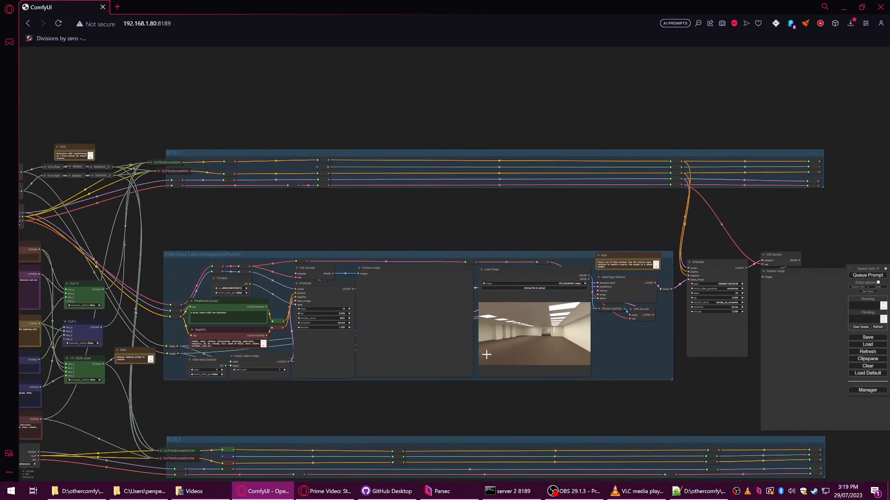
{"action": "left_click_drag", "start_coordinate": [372, 407], "coordinate": [524, 391]}
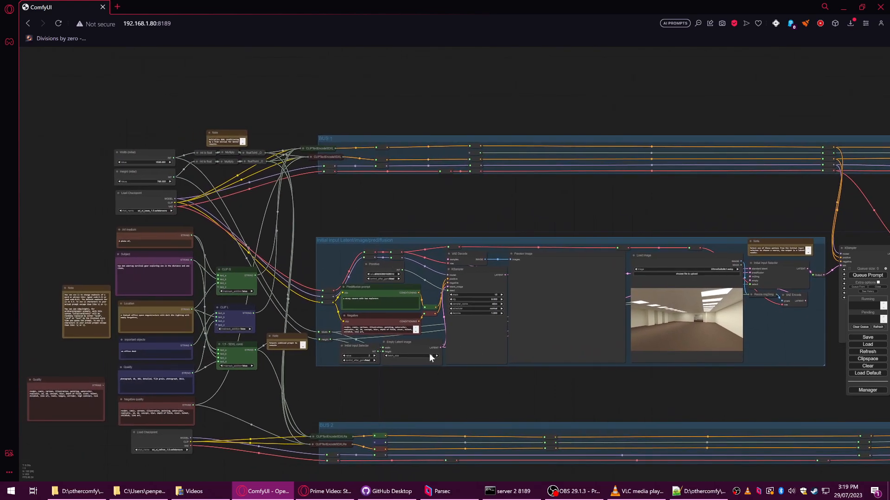
{"action": "left_click_drag", "start_coordinate": [569, 181], "coordinate": [237, 207]}
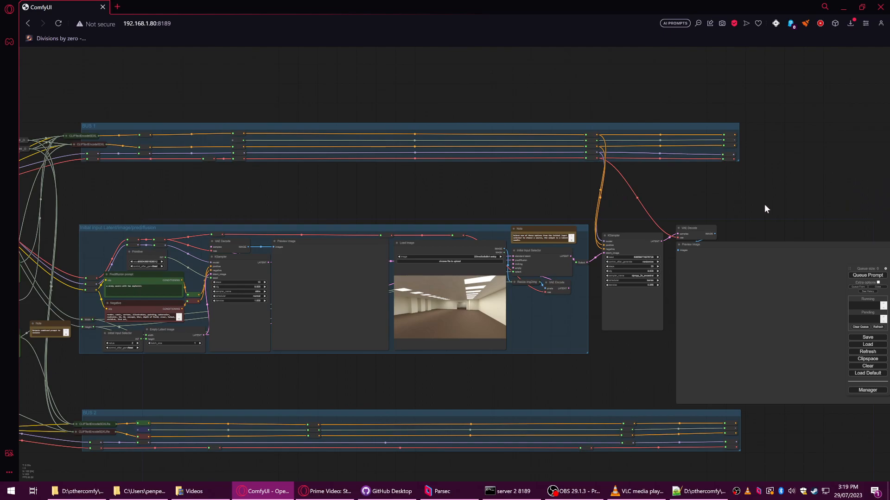
{"action": "left_click_drag", "start_coordinate": [750, 205], "coordinate": [834, 204]}
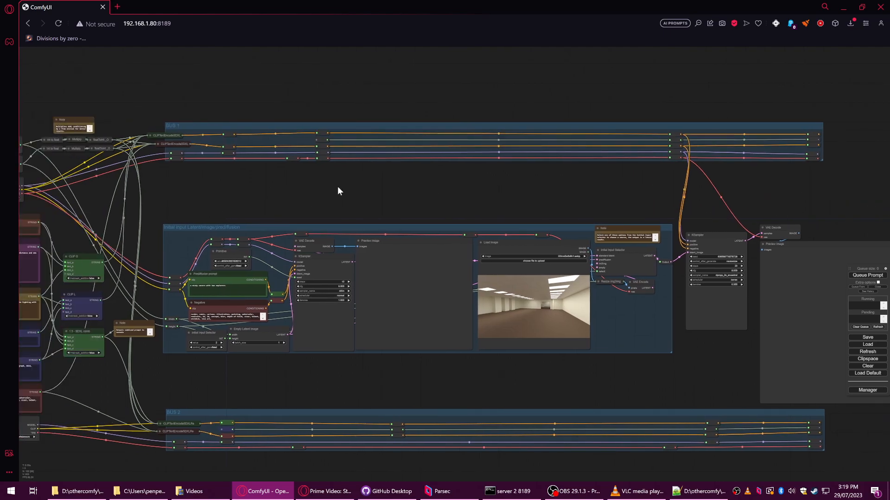
Step: Examine how the prompt boxes, concatenate nodes and checkpoint loaders feed BUS 1, BUS 2 and the initial input group
{"action": "left_click_drag", "start_coordinate": [238, 202], "coordinate": [532, 186]}
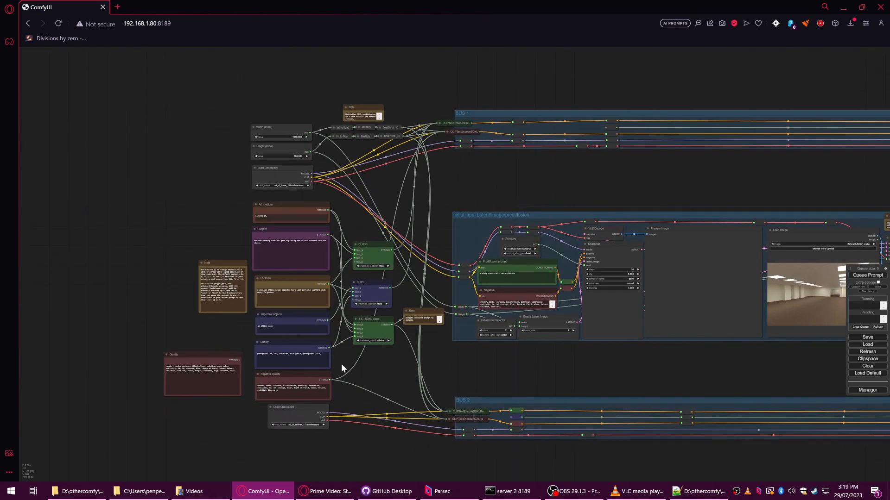
{"action": "scroll", "coordinate": [373, 382], "scroll_direction": "up", "scroll_amount": 7}
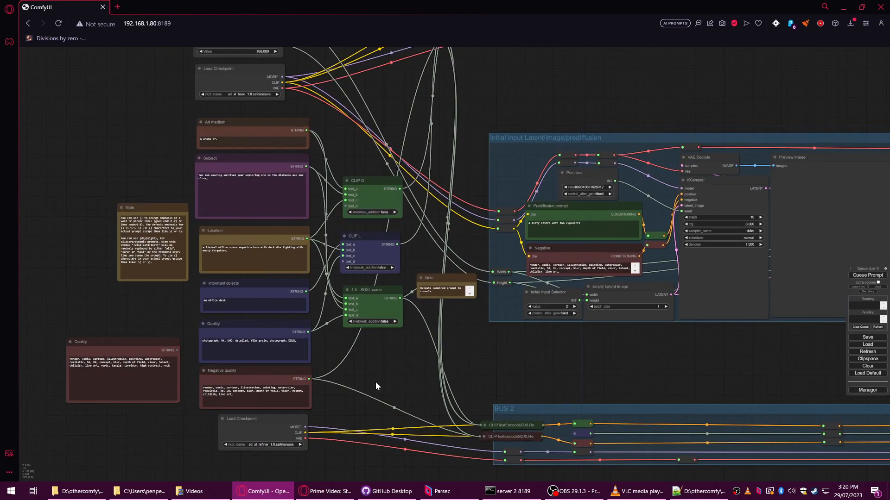
{"action": "scroll", "coordinate": [375, 382], "scroll_direction": "down", "scroll_amount": 4}
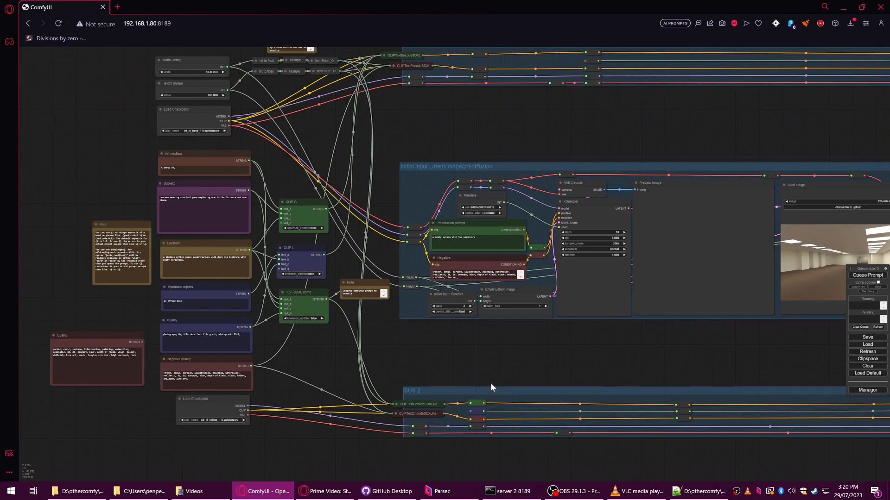
{"action": "left_click_drag", "start_coordinate": [520, 342], "coordinate": [508, 418]}
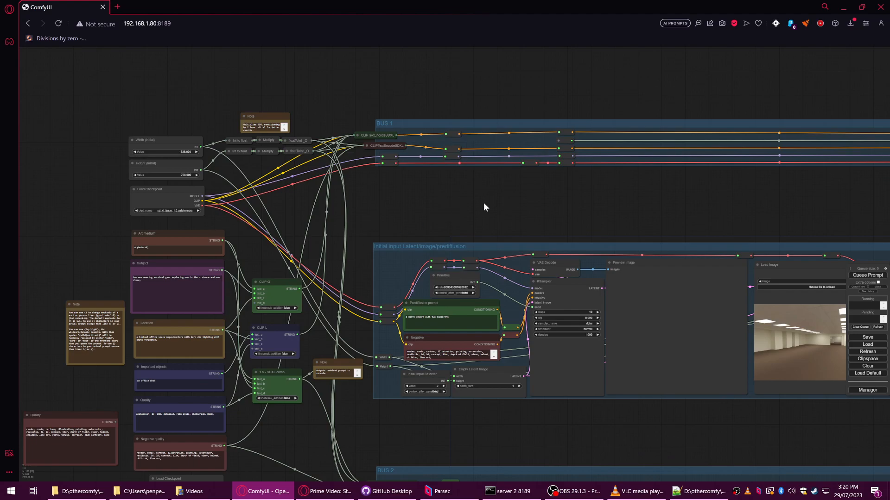
{"action": "left_click_drag", "start_coordinate": [583, 248], "coordinate": [449, 238]}
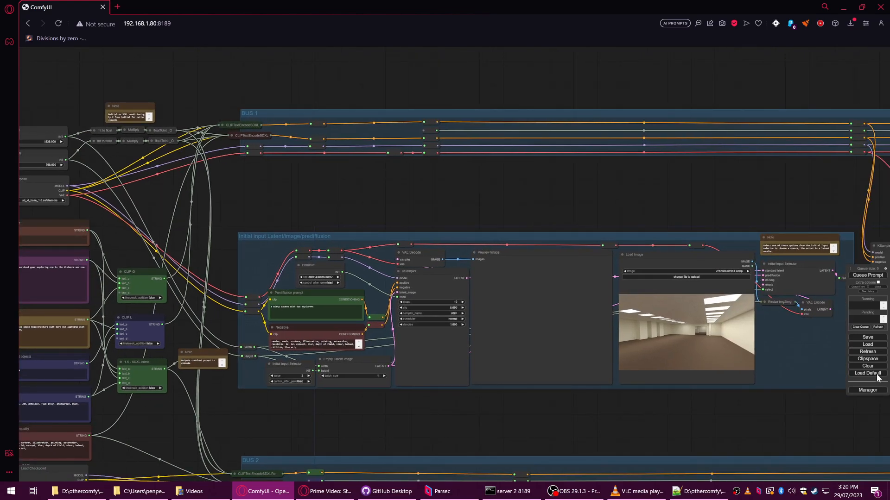
{"action": "left_click_drag", "start_coordinate": [744, 424], "coordinate": [704, 419]}
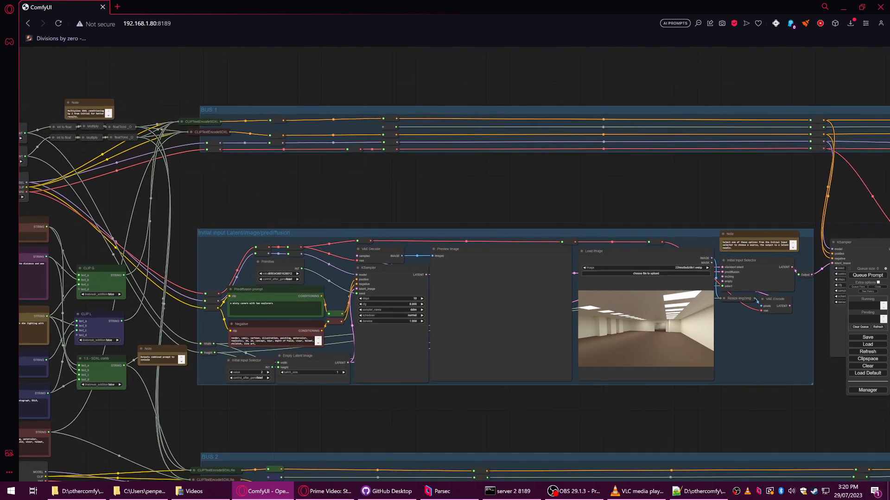